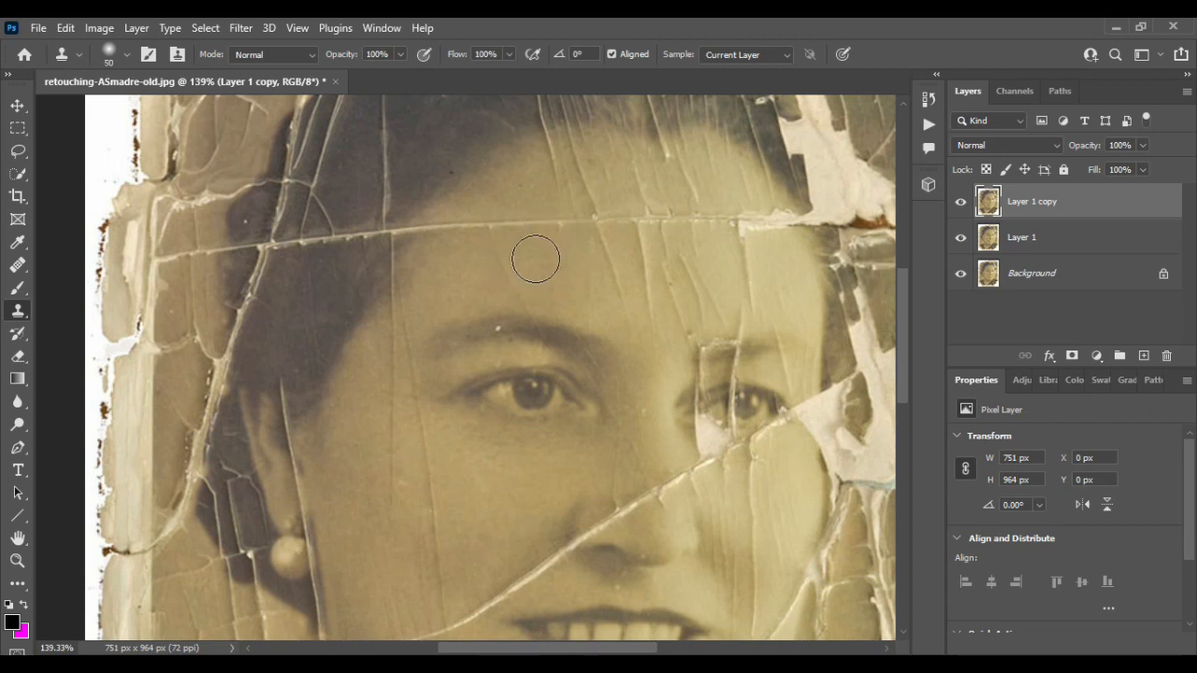
# - Clone-stamp over the cracks crossing the forehead, sampling nearby clean skin
pyautogui.scroll(2, 535, 259)
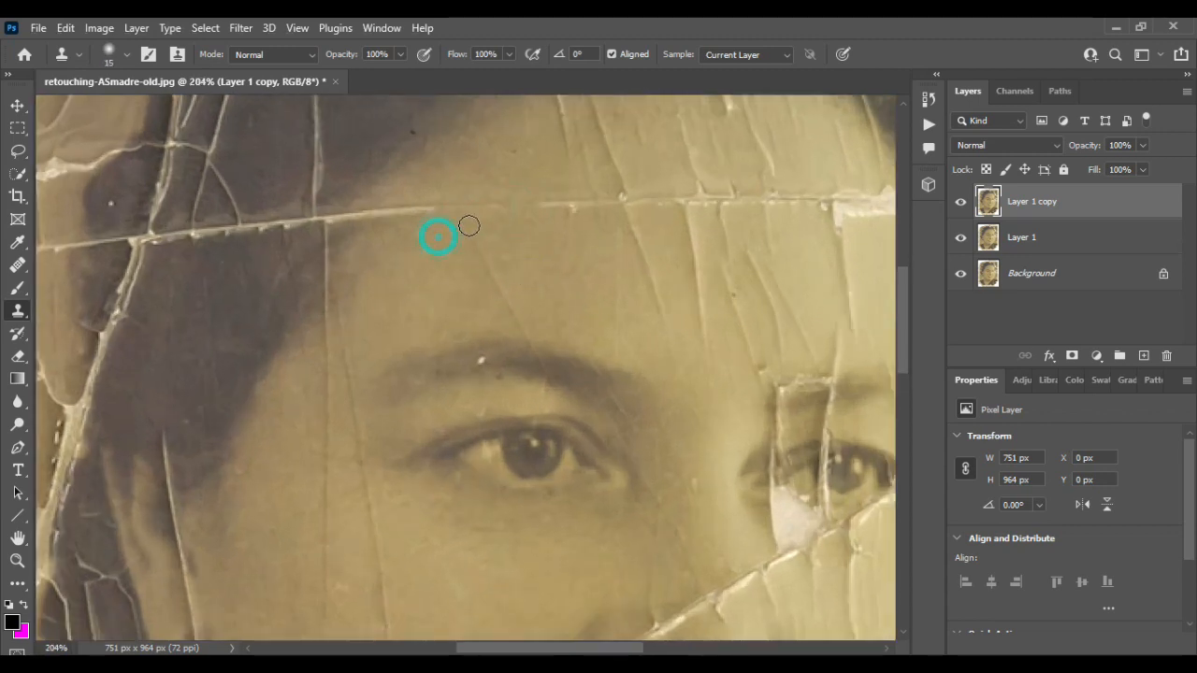
pyautogui.keyDown('alt'); pyautogui.click(504, 242); pyautogui.keyUp('alt')
pyautogui.moveTo(516, 307); pyautogui.dragTo(521, 327)
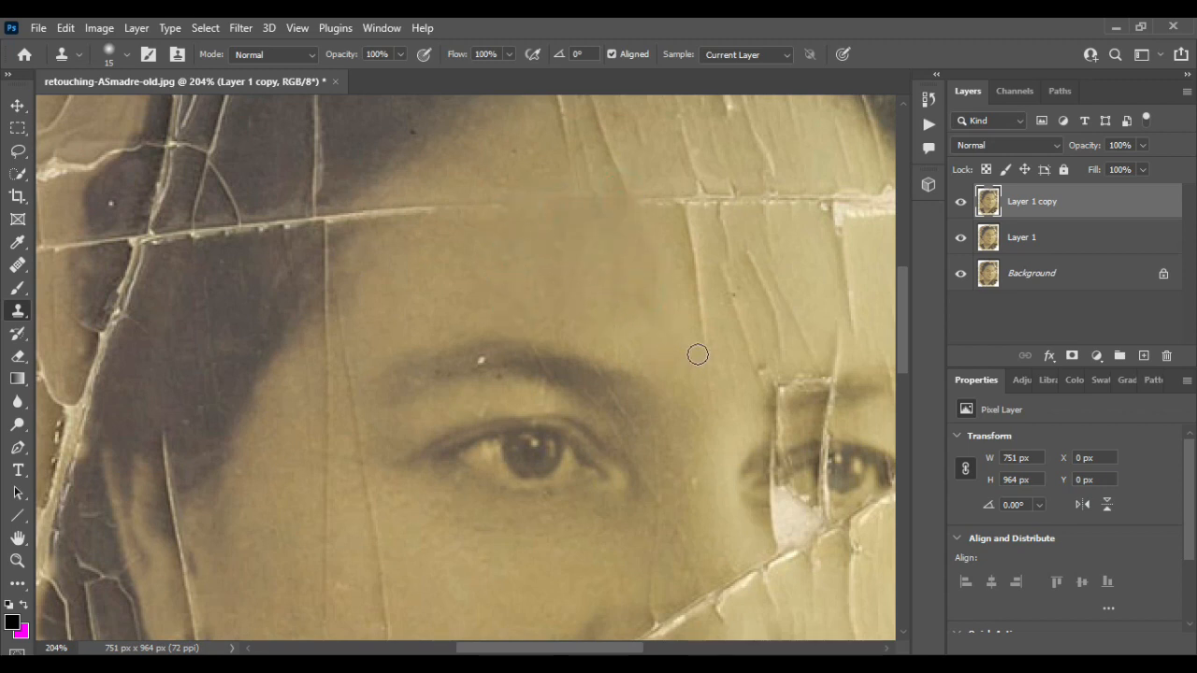
pyautogui.moveTo(698, 355); pyautogui.dragTo(691, 237)
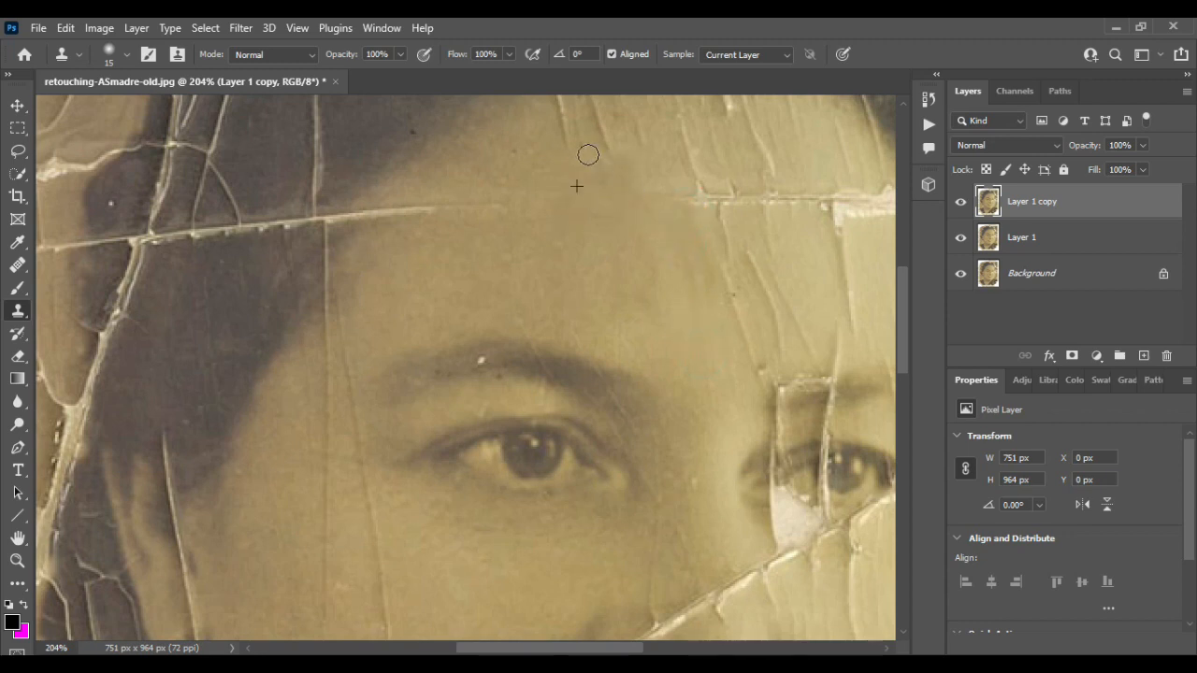
pyautogui.scroll(3, 587, 159)
pyautogui.click(604, 261)
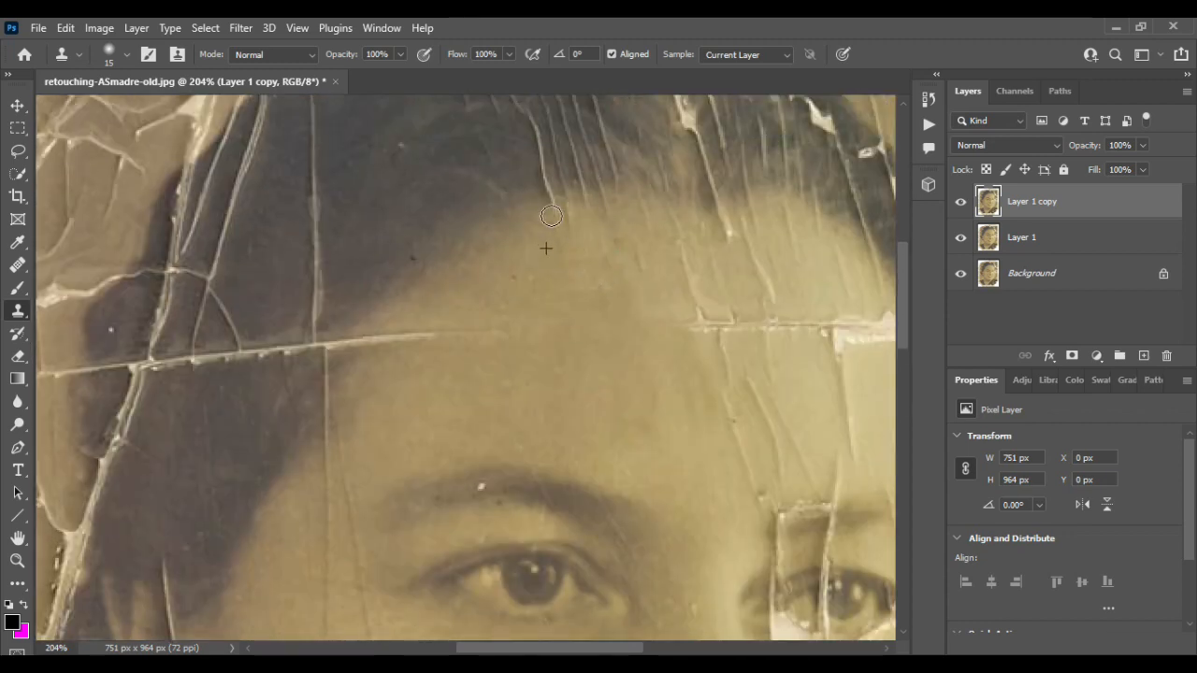
pyautogui.moveTo(662, 332); pyautogui.dragTo(681, 319)
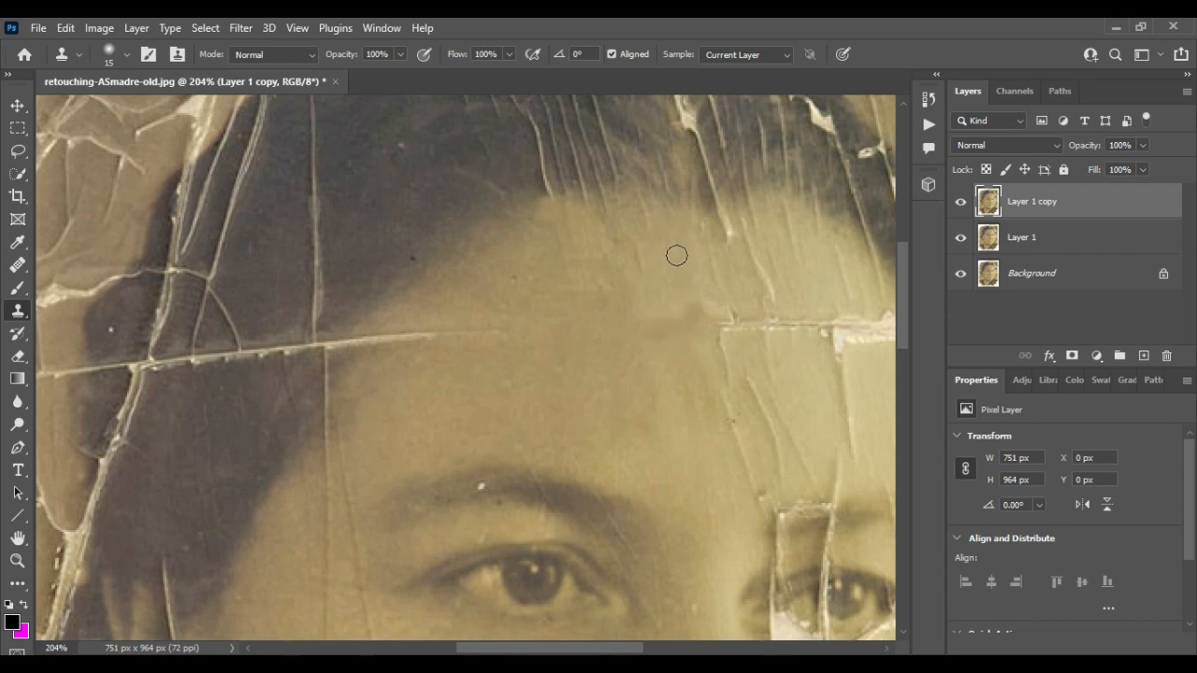
# - Enlarge the Clone Stamp brush to 35 and clone over the cracks on the right side of the forehead
pyautogui.hscroll(3, 354, 393)
pyautogui.press(']')
pyautogui.press(']')
pyautogui.press(']')
pyautogui.press(']')
pyautogui.keyDown('alt'); pyautogui.click(457, 348); pyautogui.keyUp('alt')
pyautogui.moveTo(586, 337)
pyautogui.mouseDown()
pyautogui.moveTo(625, 461)
pyautogui.moveTo(653, 457)
pyautogui.moveTo(609, 322)
pyautogui.mouseUp()
pyautogui.keyDown('alt'); pyautogui.click(528, 405); pyautogui.keyUp('alt')
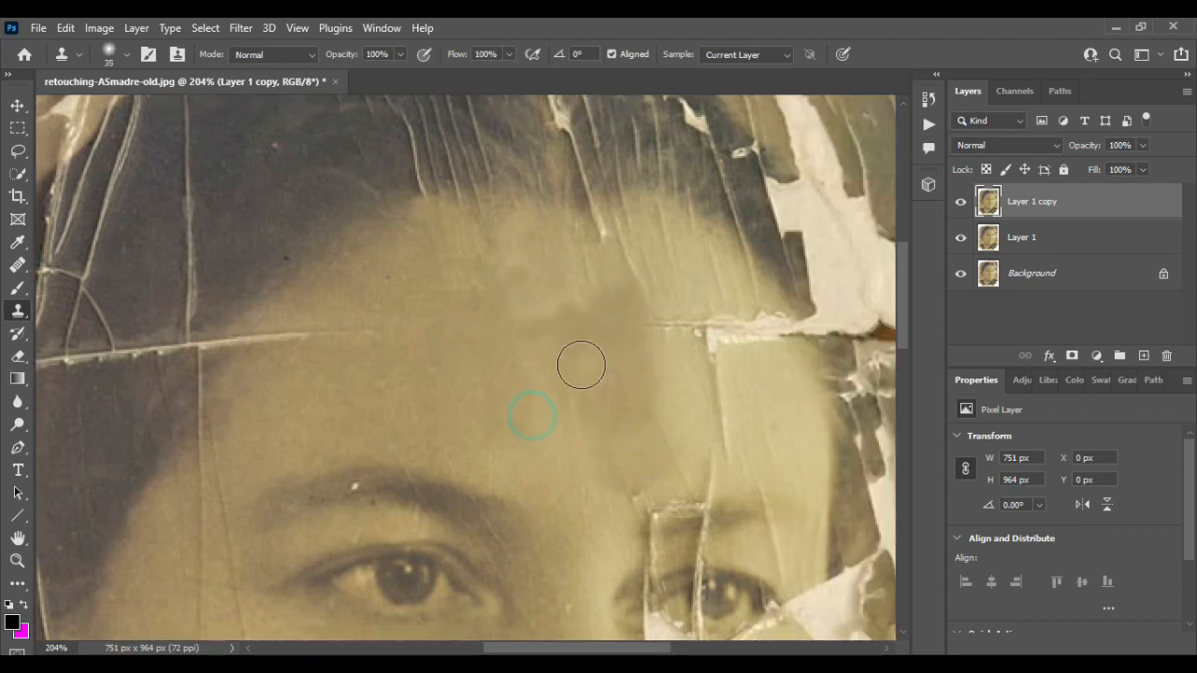
pyautogui.moveTo(628, 282); pyautogui.dragTo(574, 233)
pyautogui.keyDown('alt'); pyautogui.click(510, 404); pyautogui.keyUp('alt')
pyautogui.moveTo(648, 335)
pyautogui.mouseDown()
pyautogui.moveTo(712, 372)
pyautogui.moveTo(719, 430)
pyautogui.moveTo(703, 474)
pyautogui.mouseUp()
pyautogui.moveTo(657, 380); pyautogui.dragTo(682, 362)
pyautogui.hscroll(2, 569, 411)
pyautogui.moveTo(569, 411); pyautogui.dragTo(584, 348)
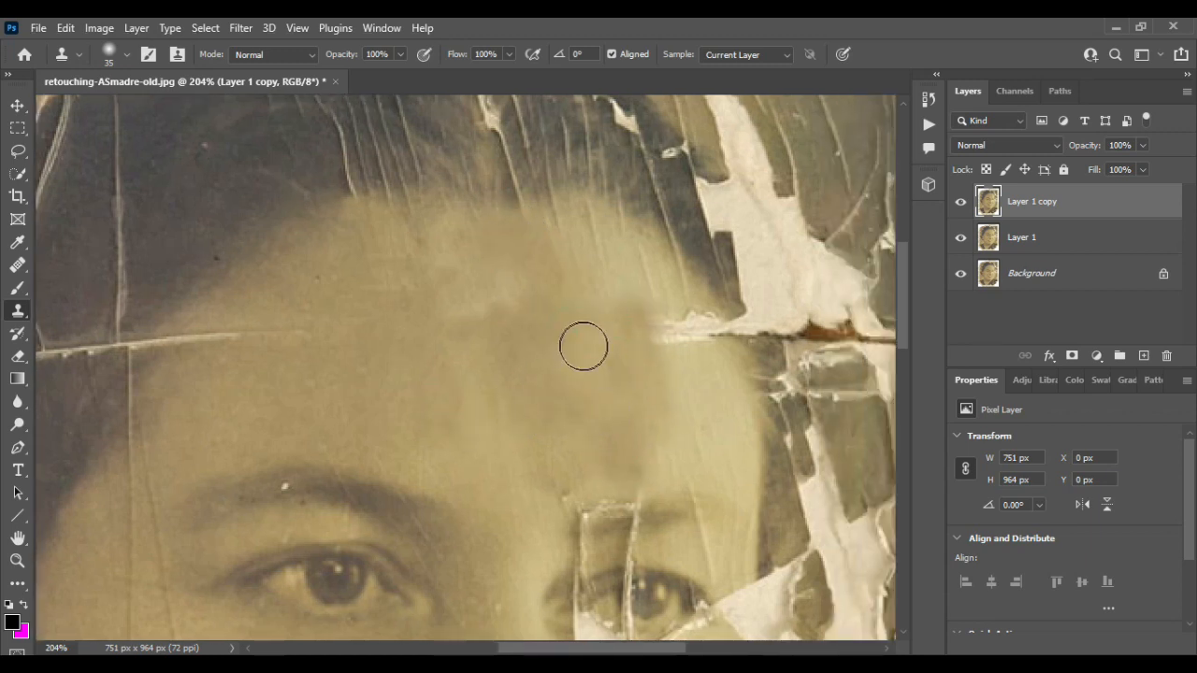
# - Lasso the damaged patch at the right edge of the forehead, fill the selection, and deselect
pyautogui.click(17, 149)
pyautogui.moveTo(587, 302)
pyautogui.mouseDown()
pyautogui.moveTo(668, 307)
pyautogui.moveTo(583, 342)
pyautogui.mouseUp()
pyautogui.click(65, 28)
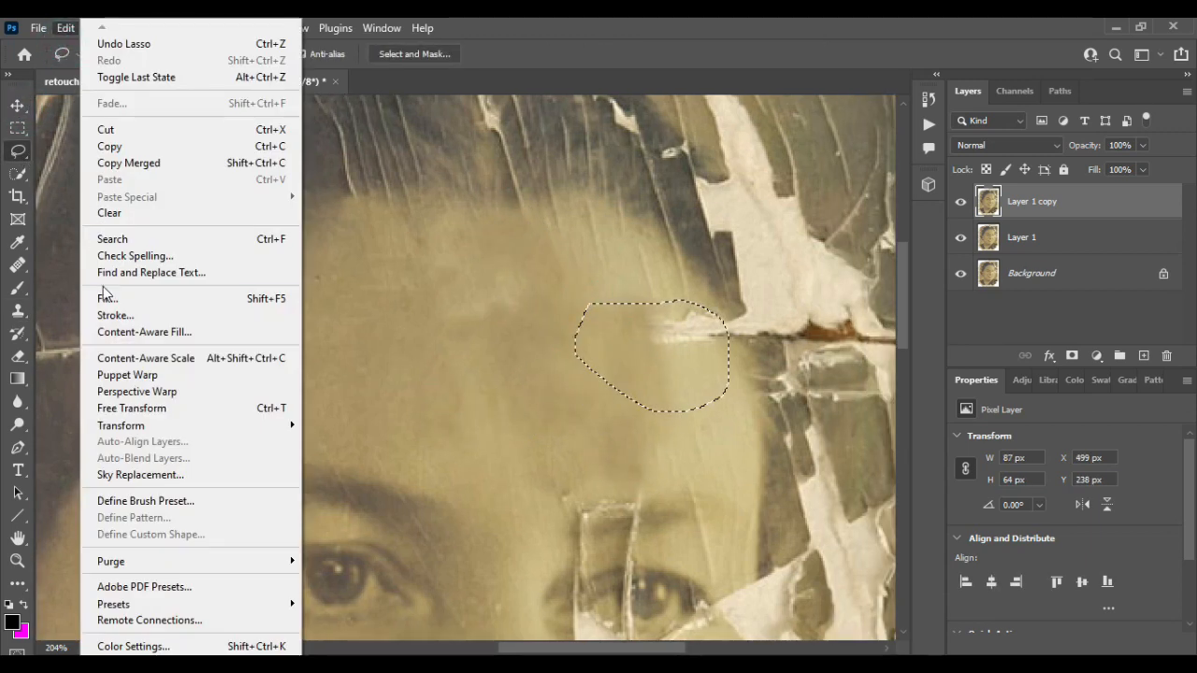
pyautogui.click(103, 292)
pyautogui.click(963, 103)
pyautogui.hotkey('ctrl', 'd')
# - Clone-stamp over the remaining cracks at the right temple and the horizontal crack on the left forehead
pyautogui.click(18, 310)
pyautogui.keyDown('alt'); pyautogui.click(707, 333); pyautogui.keyUp('alt')
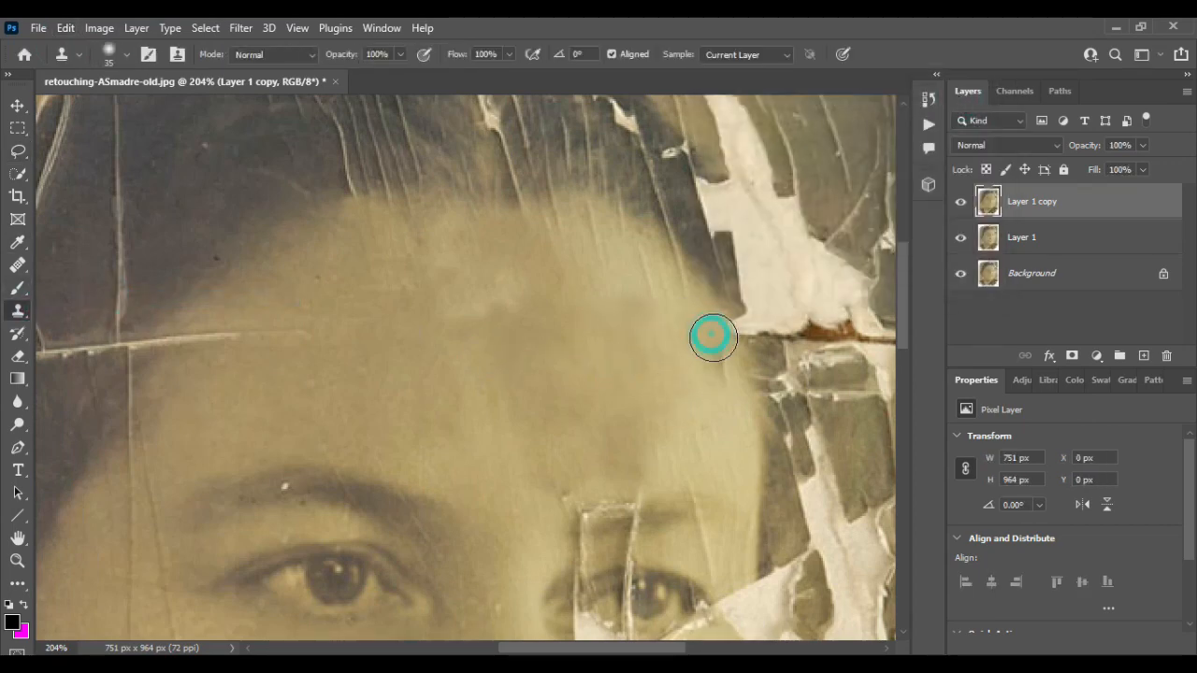
pyautogui.keyDown('alt'); pyautogui.click(719, 385); pyautogui.keyUp('alt')
pyautogui.moveTo(698, 458); pyautogui.dragTo(631, 475)
pyautogui.keyDown('alt'); pyautogui.click(358, 388); pyautogui.keyUp('alt')
pyautogui.moveTo(246, 344); pyautogui.dragTo(149, 341)
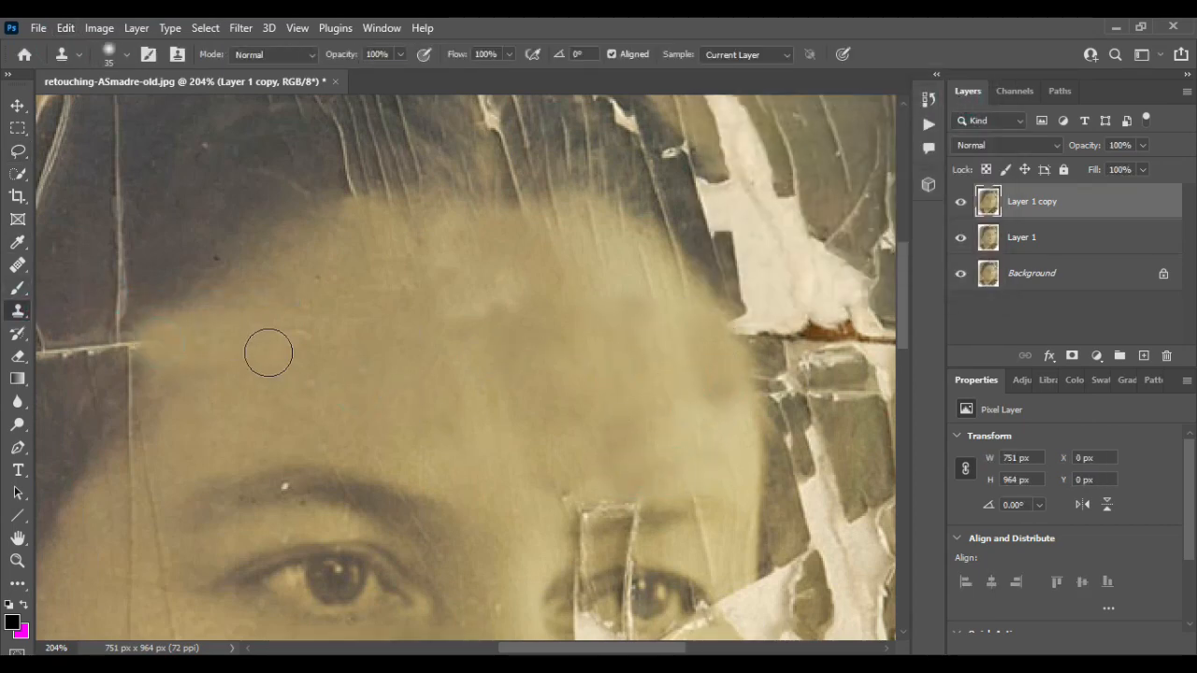
# - Clone over the diagonal crack running from beside the nose down across the cheek
pyautogui.scroll(-5, 269, 353)
pyautogui.scroll(-5, 269, 353)
pyautogui.scroll(5, 238, 365)
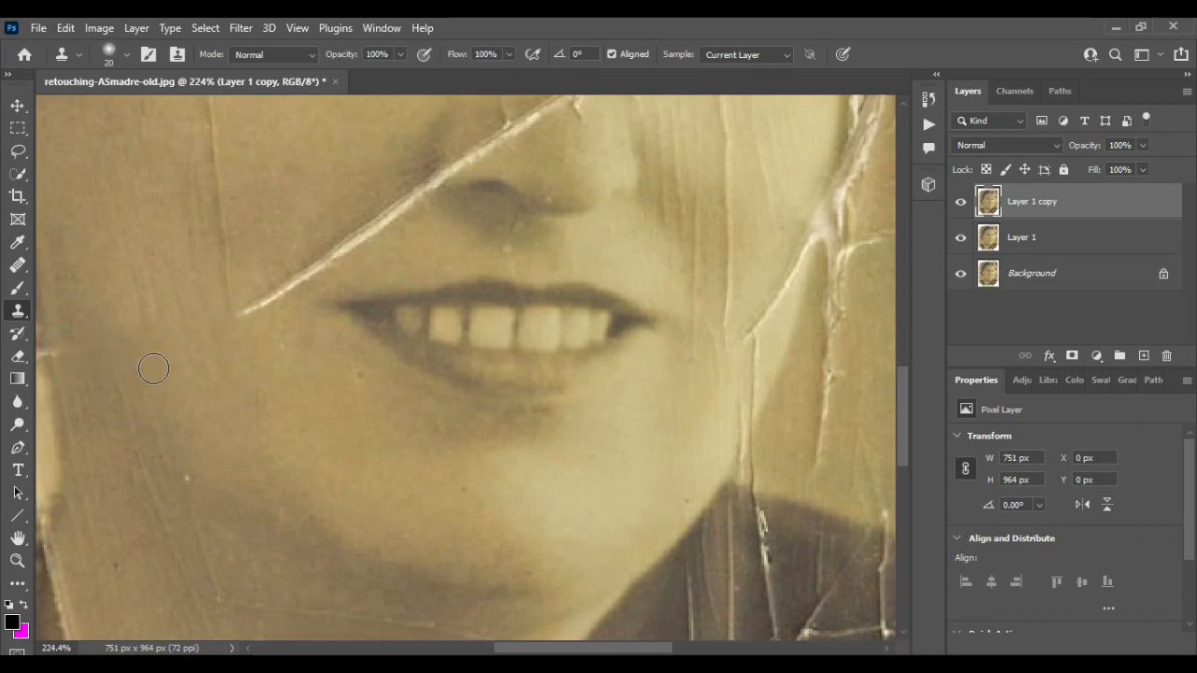
pyautogui.hscroll(-3, 195, 396)
pyautogui.hscroll(3, 195, 395)
pyautogui.moveTo(260, 318)
pyautogui.mouseDown()
pyautogui.moveTo(284, 304)
pyautogui.moveTo(242, 320)
pyautogui.moveTo(233, 172)
pyautogui.moveTo(321, 275)
pyautogui.moveTo(426, 202)
pyautogui.mouseUp()
pyautogui.scroll(3, 427, 200)
pyautogui.keyDown('alt'); pyautogui.click(602, 202); pyautogui.keyUp('alt')
pyautogui.click(555, 206)
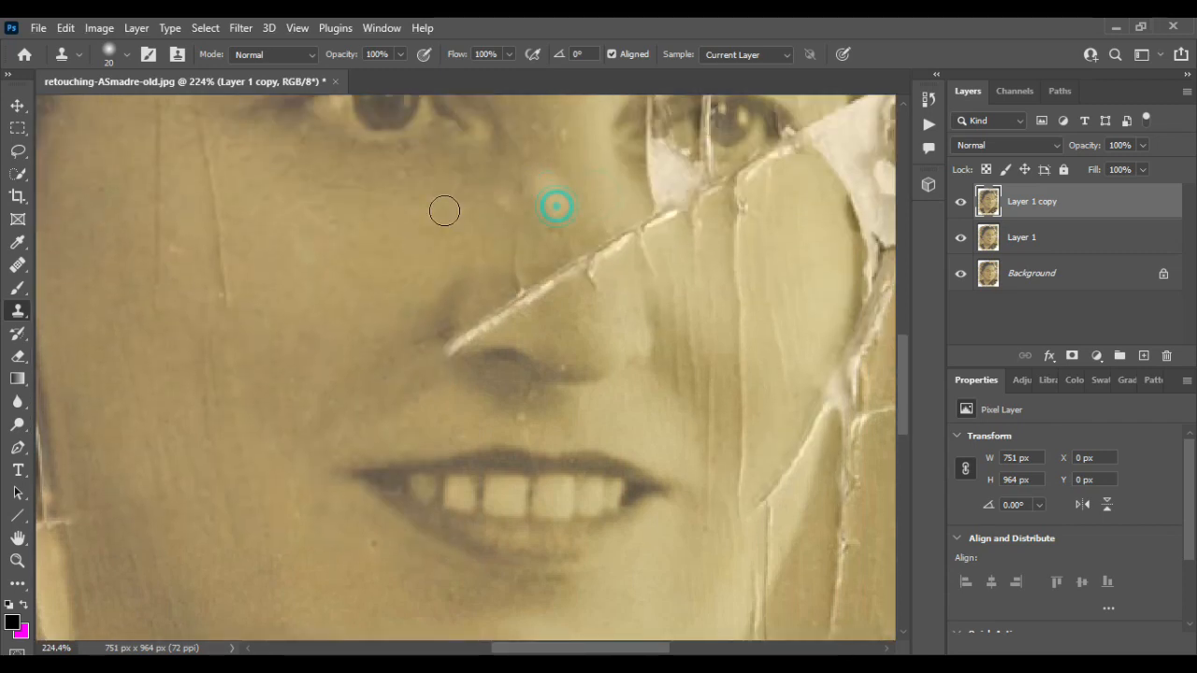
pyautogui.moveTo(523, 227)
pyautogui.mouseDown()
pyautogui.moveTo(489, 320)
pyautogui.moveTo(553, 277)
pyautogui.moveTo(451, 308)
pyautogui.mouseUp()
# - Clone over the vertical cracks on the right cheek below the eye
pyautogui.hscroll(3, 452, 309)
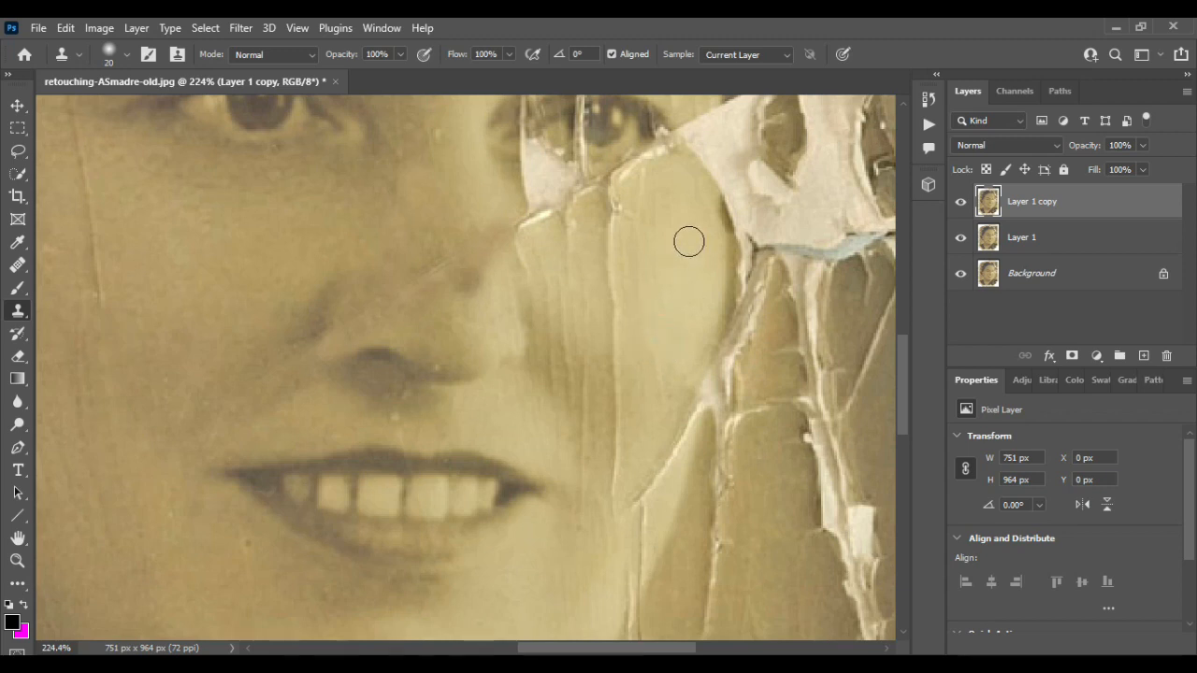
pyautogui.keyDown('alt'); pyautogui.click(691, 271); pyautogui.keyUp('alt')
pyautogui.moveTo(617, 220); pyautogui.dragTo(615, 478)
pyautogui.keyDown('alt'); pyautogui.click(658, 286); pyautogui.keyUp('alt')
pyautogui.keyDown('alt'); pyautogui.click(694, 259); pyautogui.keyUp('alt')
pyautogui.keyDown('alt'); pyautogui.click(569, 341); pyautogui.keyUp('alt')
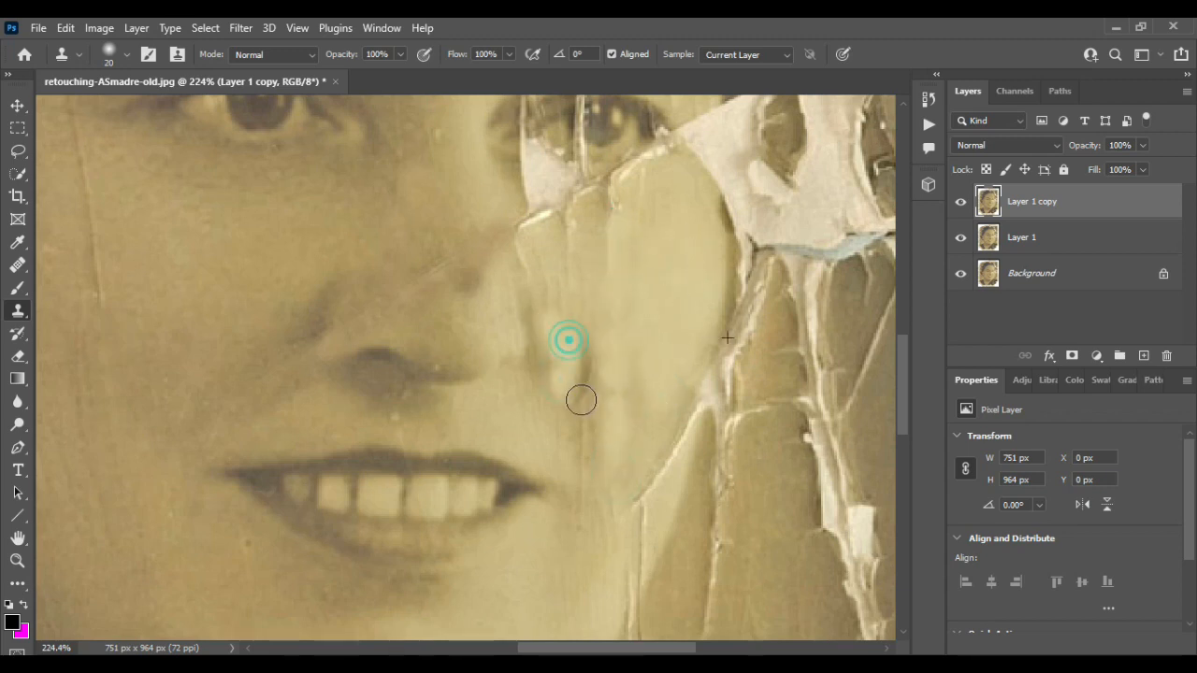
pyautogui.moveTo(595, 341); pyautogui.dragTo(584, 420)
pyautogui.keyDown('alt'); pyautogui.click(588, 353); pyautogui.keyUp('alt')
pyautogui.moveTo(546, 322); pyautogui.dragTo(585, 453)
pyautogui.keyDown('alt'); pyautogui.click(658, 325); pyautogui.keyUp('alt')
# - Clone over the cracks along the right jawline and the outer edge of the right cheek
pyautogui.scroll(-3, 592, 358)
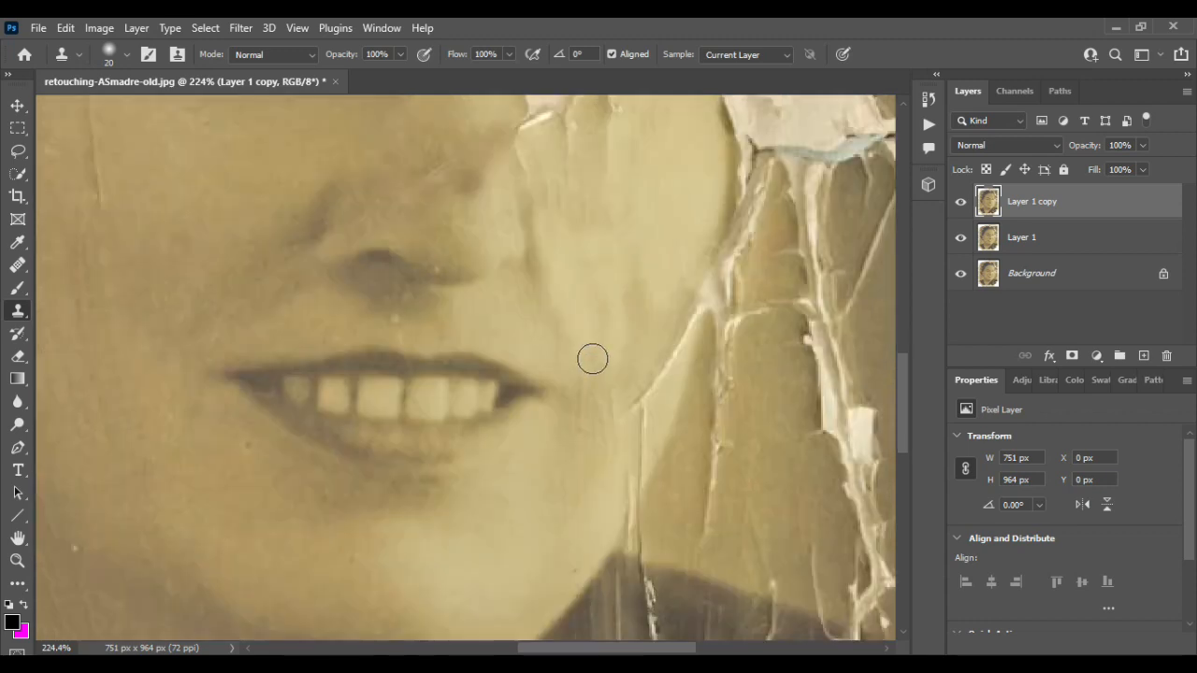
pyautogui.keyDown('alt'); pyautogui.click(515, 470); pyautogui.keyUp('alt')
pyautogui.keyDown('alt'); pyautogui.click(602, 422); pyautogui.keyUp('alt')
pyautogui.moveTo(636, 385); pyautogui.dragTo(633, 414)
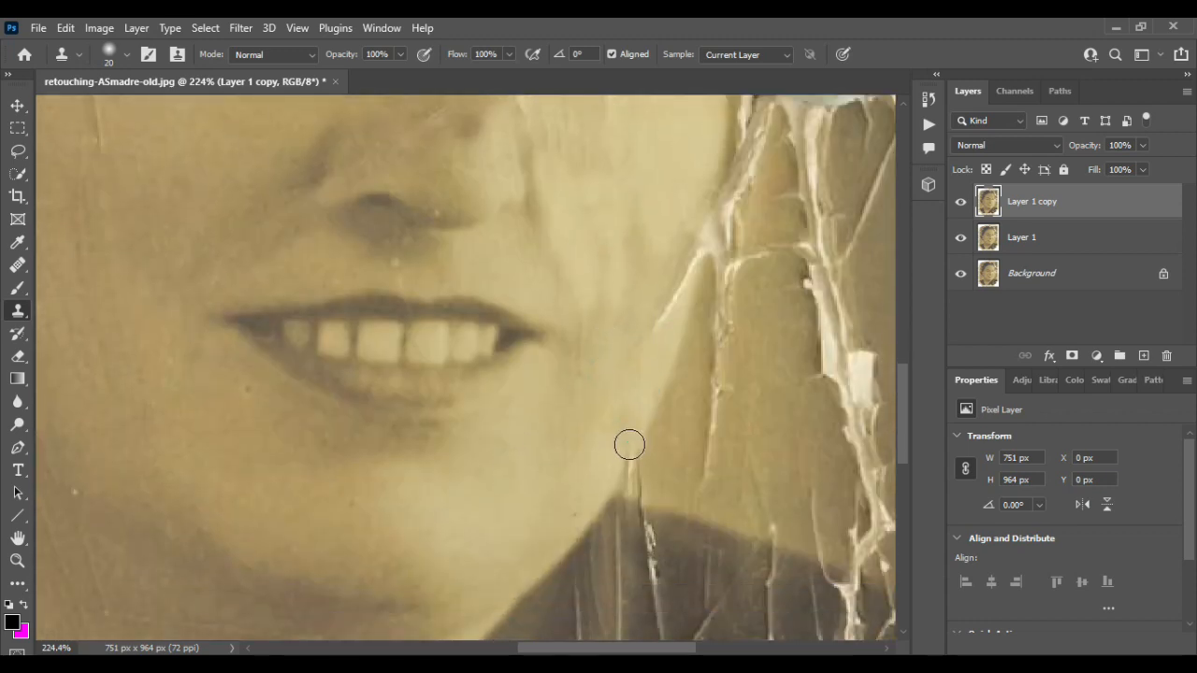
pyautogui.scroll(5, 601, 315)
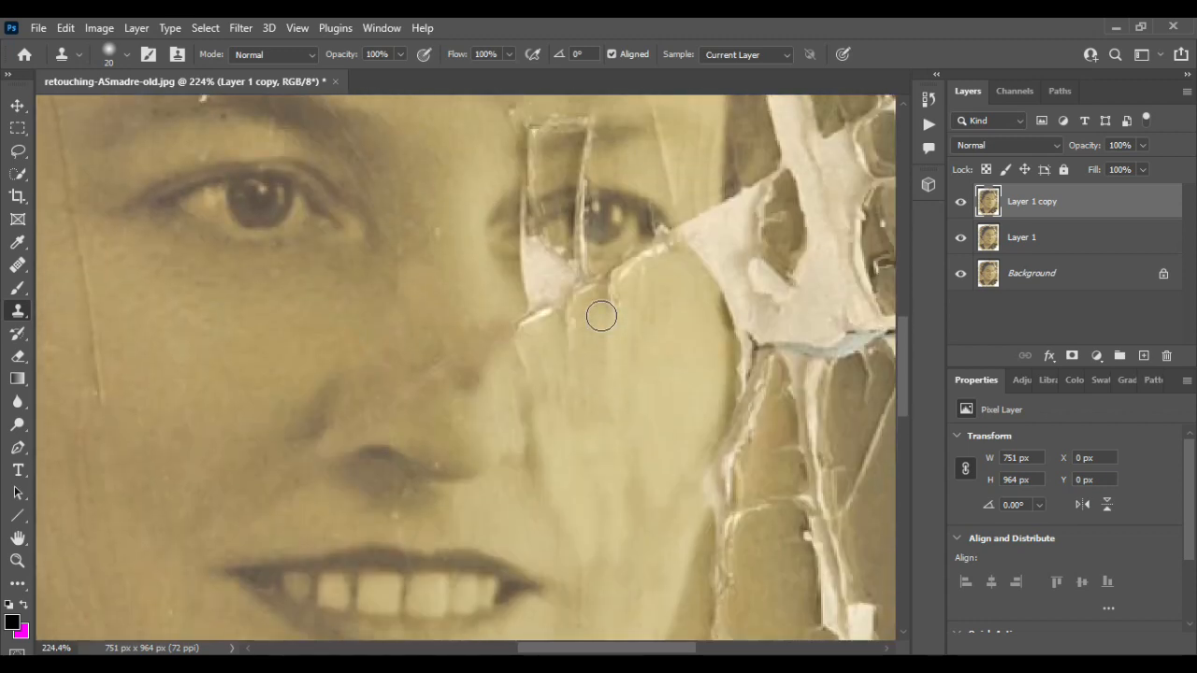
pyautogui.moveTo(720, 405); pyautogui.dragTo(717, 265)
pyautogui.scroll(1, 717, 411)
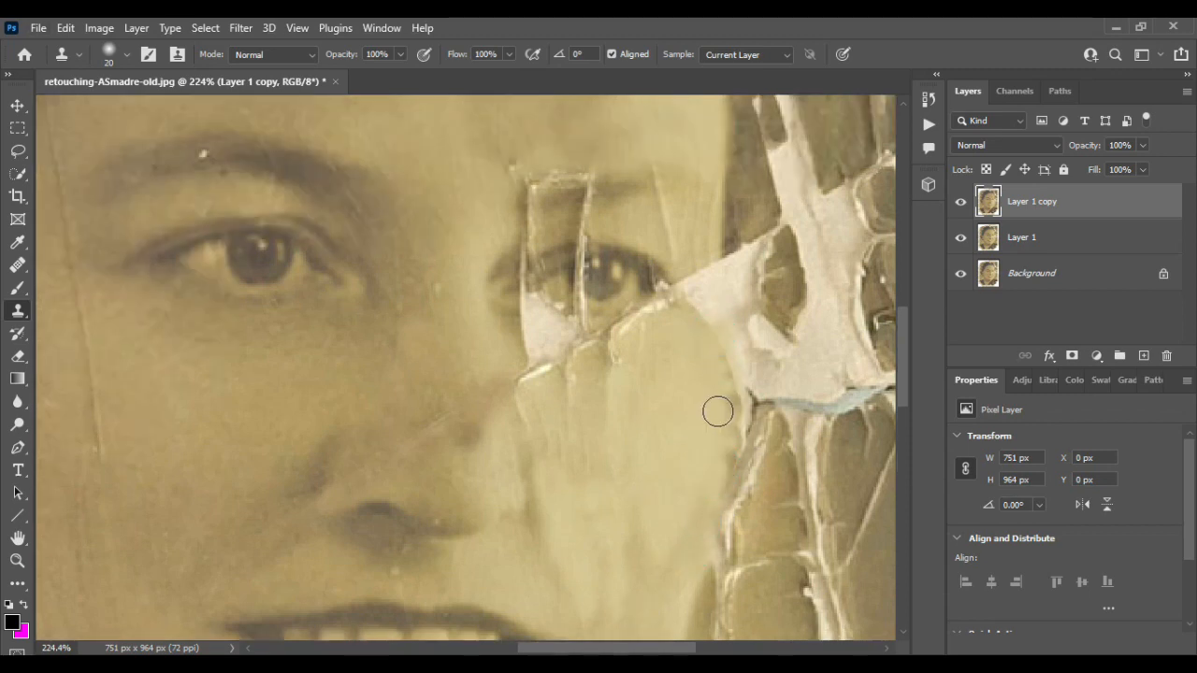
# - Try cloning over the right cheek with a 45-pixel brush, then undo the last three strokes
pyautogui.scroll(-4, 139, 422)
pyautogui.hscroll(-2, 177, 449)
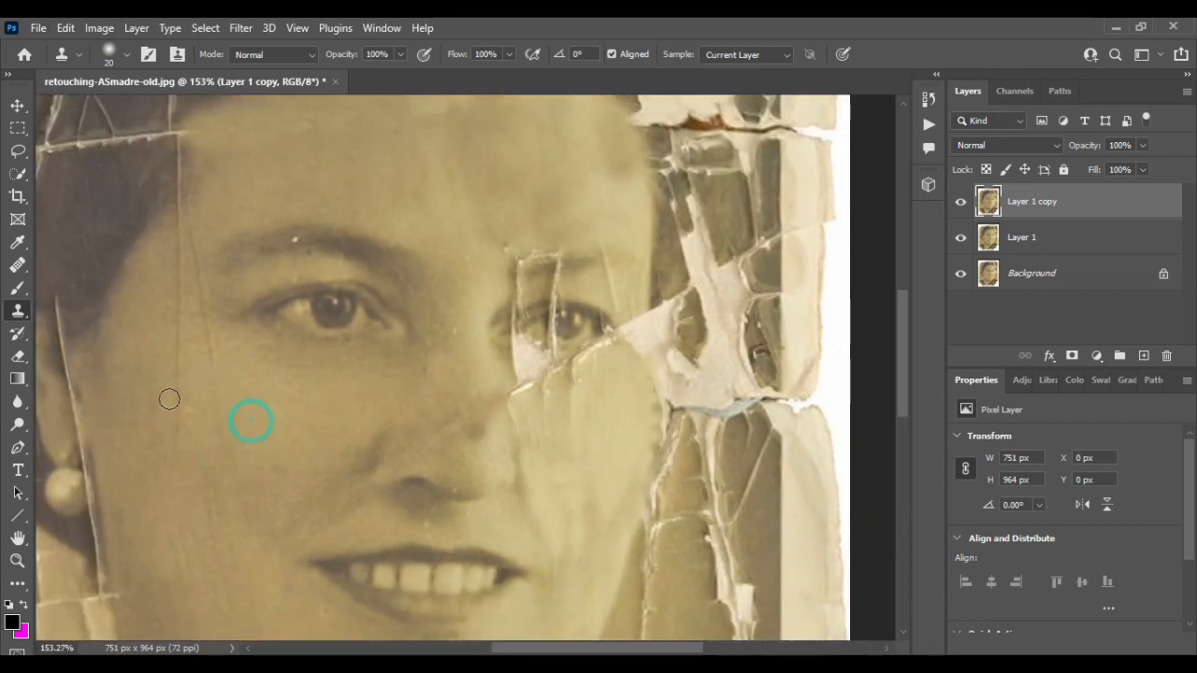
pyautogui.scroll(-2, 219, 390)
pyautogui.scroll(3, 219, 392)
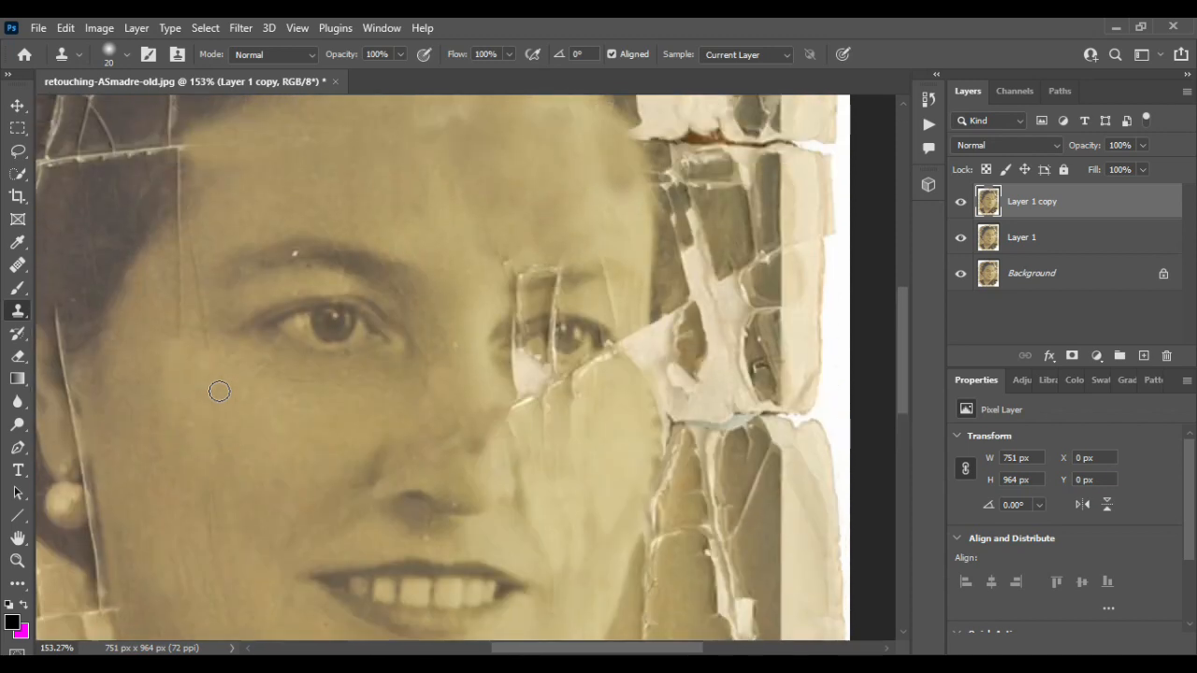
pyautogui.scroll(-1, 219, 391)
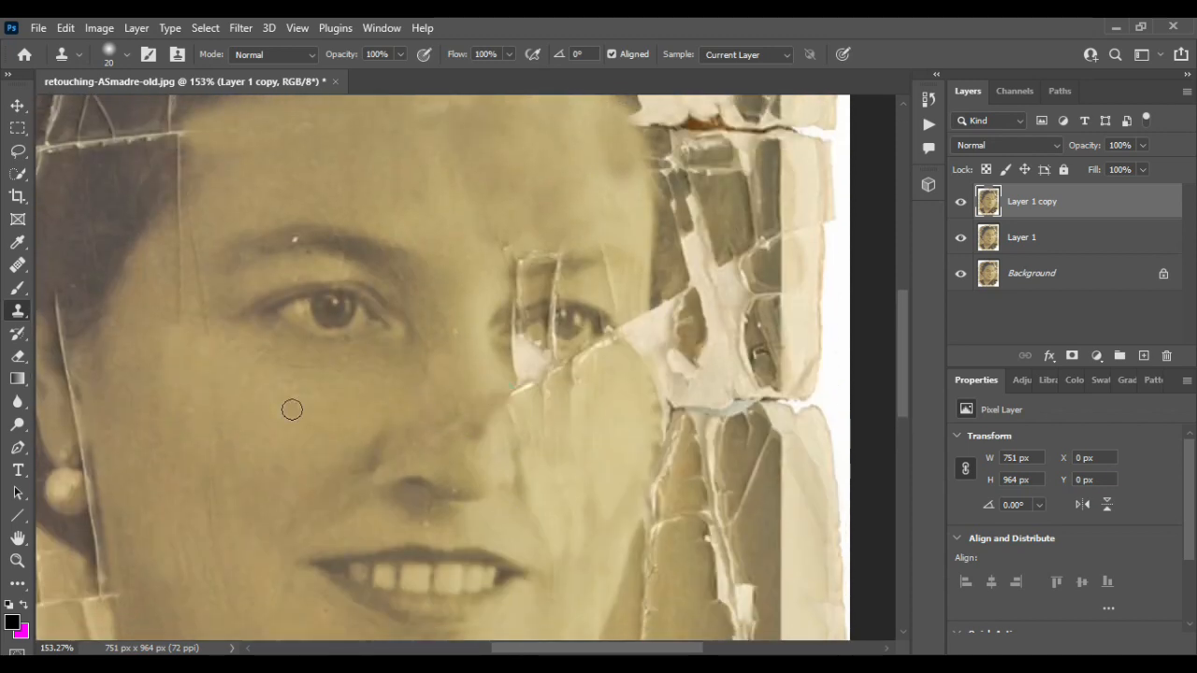
pyautogui.moveTo(520, 392)
pyautogui.mouseDown()
pyautogui.moveTo(610, 373)
pyautogui.moveTo(618, 389)
pyautogui.moveTo(535, 402)
pyautogui.moveTo(587, 414)
pyautogui.moveTo(541, 419)
pyautogui.moveTo(551, 481)
pyautogui.moveTo(590, 478)
pyautogui.moveTo(637, 424)
pyautogui.moveTo(598, 499)
pyautogui.moveTo(572, 520)
pyautogui.moveTo(554, 515)
pyautogui.moveTo(594, 561)
pyautogui.mouseUp()
pyautogui.press(']')
pyautogui.press(']')
pyautogui.press(']')
pyautogui.press(']')
pyautogui.scroll(-2, 596, 544)
pyautogui.scroll(-1, 597, 543)
pyautogui.keyDown('alt'); pyautogui.click(190, 364); pyautogui.keyUp('alt')
pyautogui.moveTo(634, 425)
pyautogui.mouseDown()
pyautogui.moveTo(586, 517)
pyautogui.moveTo(540, 555)
pyautogui.mouseUp()
pyautogui.scroll(-5, 523, 553)
pyautogui.hotkey('ctrl', 'z')
pyautogui.hotkey('ctrl', 'z')
pyautogui.hotkey('ctrl', 'z')
pyautogui.hotkey('ctrl', 'z')
pyautogui.hotkey('ctrl', 'z')
pyautogui.hotkey('ctrl', 'z')
pyautogui.hotkey('ctrl', 'z')
pyautogui.hotkey('ctrl', 'z')
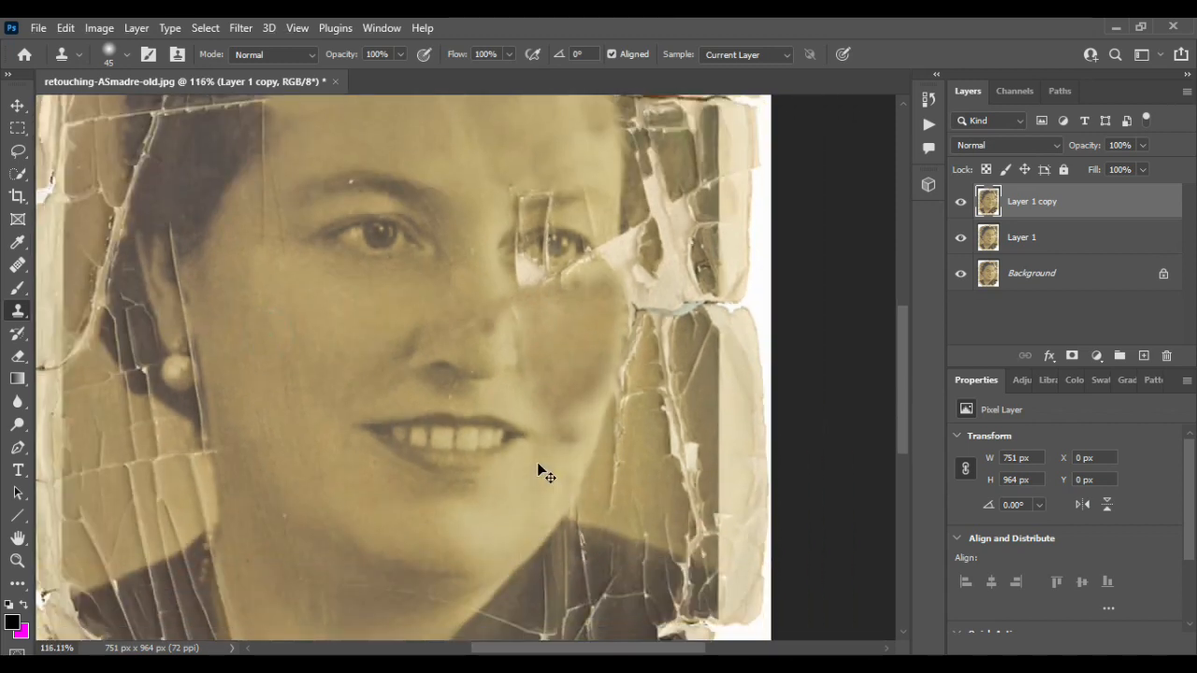
# - Clone skin over the damaged area around the right eye, undoing the final stroke
pyautogui.scroll(3, 436, 293)
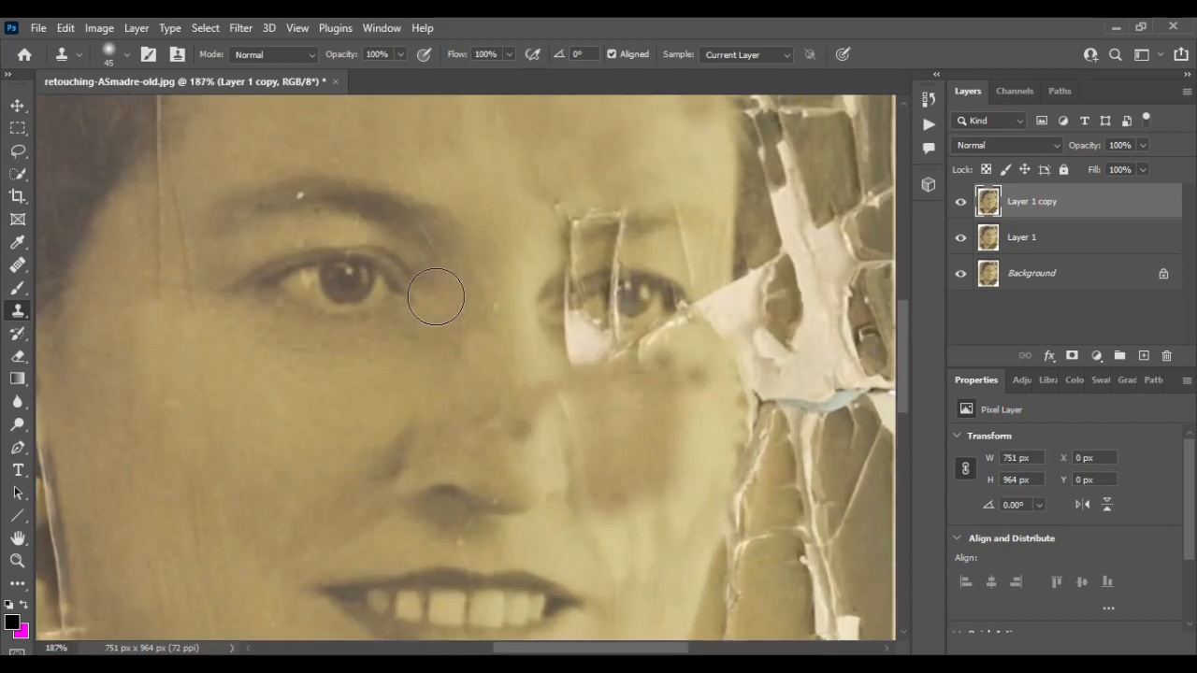
pyautogui.keyDown('alt'); pyautogui.click(342, 292); pyautogui.keyUp('alt')
pyautogui.moveTo(578, 292); pyautogui.dragTo(620, 326)
pyautogui.scroll(-6, 661, 381)
pyautogui.scroll(3, 657, 380)
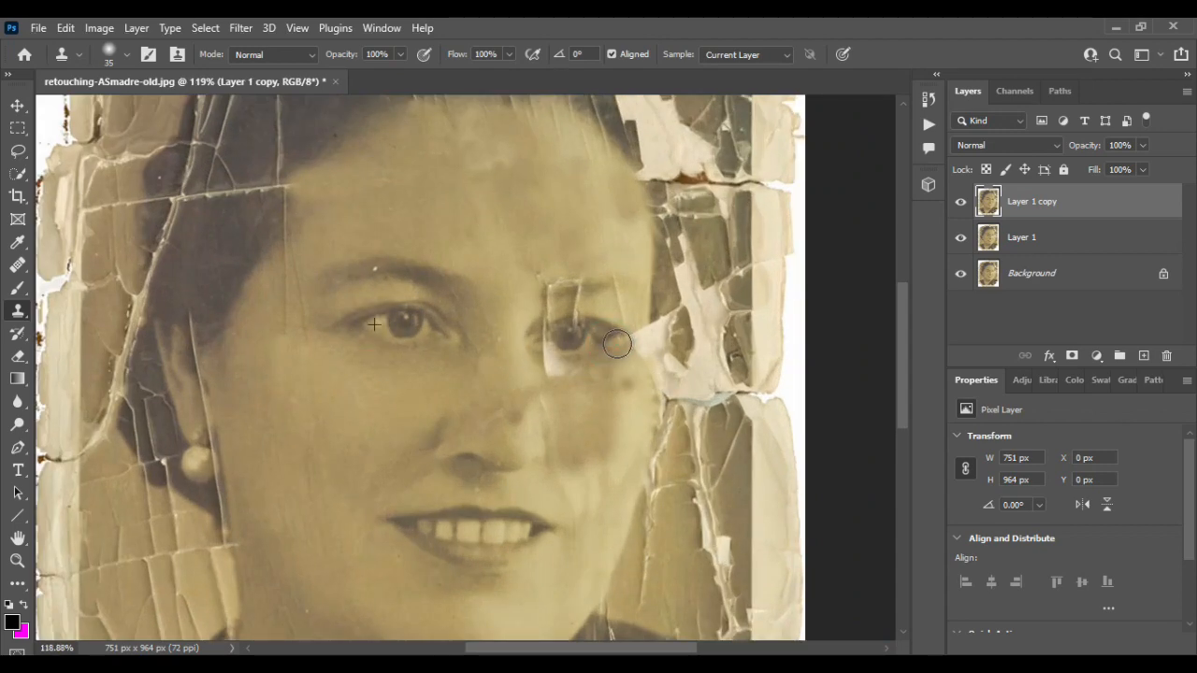
pyautogui.moveTo(617, 344); pyautogui.dragTo(610, 339)
pyautogui.scroll(1, 641, 340)
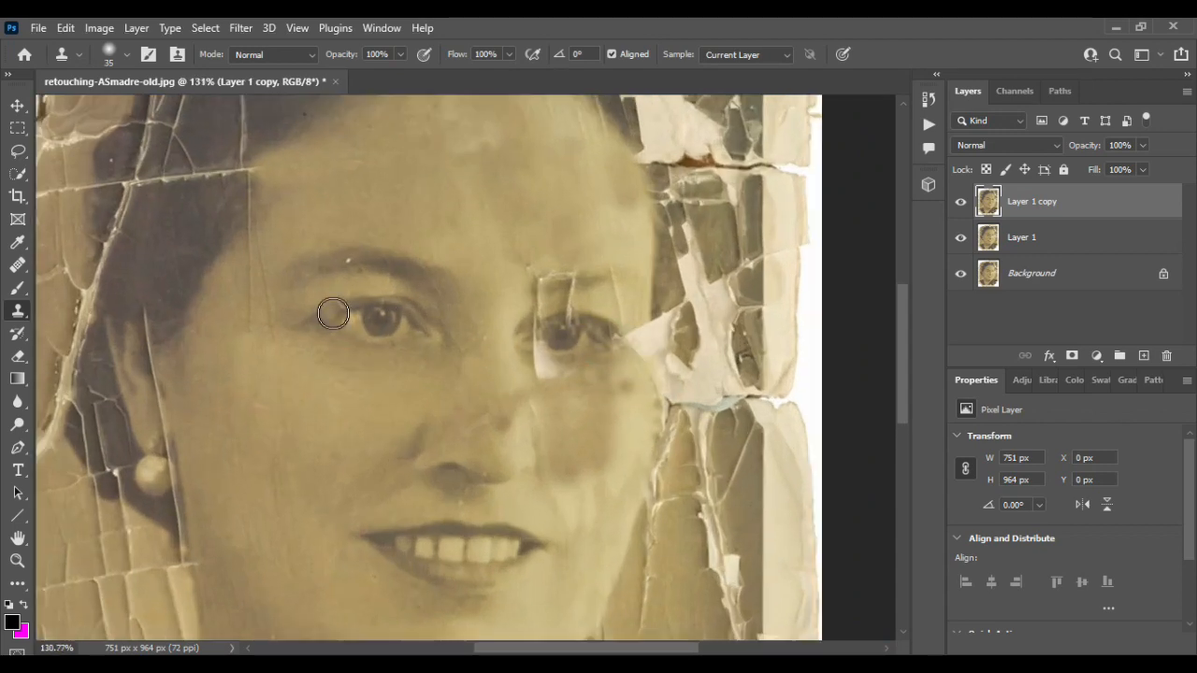
pyautogui.moveTo(625, 346)
pyautogui.mouseDown()
pyautogui.moveTo(642, 321)
pyautogui.moveTo(636, 331)
pyautogui.moveTo(652, 326)
pyautogui.moveTo(654, 405)
pyautogui.mouseUp()
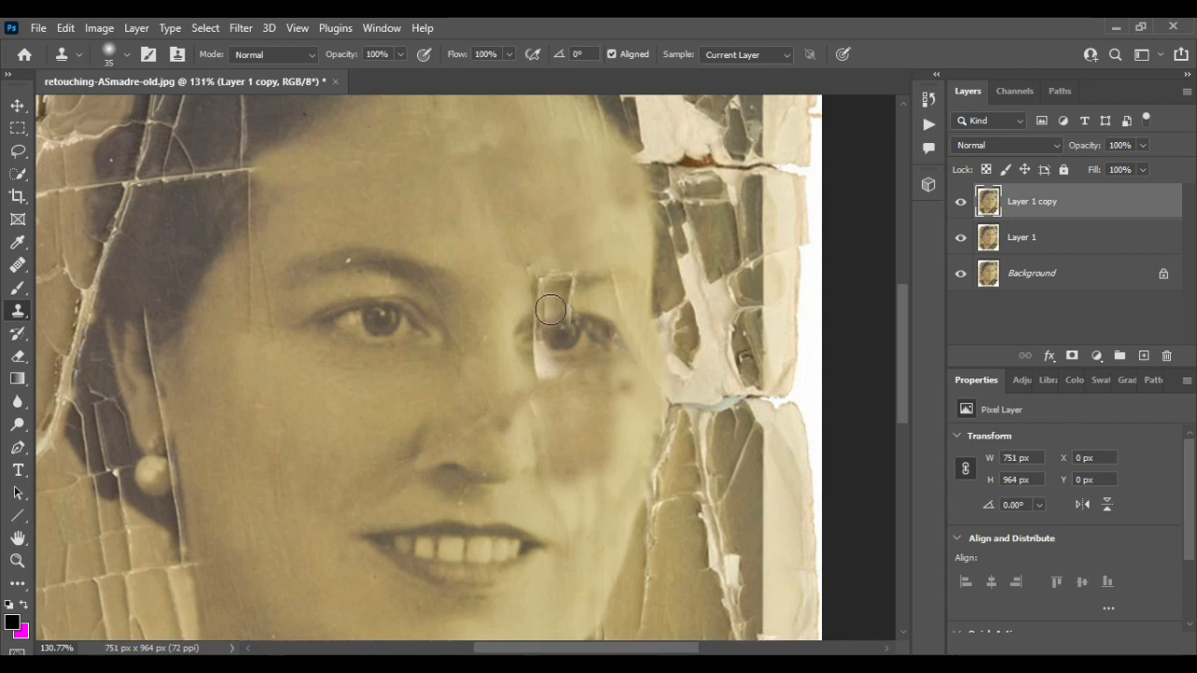
pyautogui.scroll(3, 540, 316)
pyautogui.moveTo(531, 321); pyautogui.dragTo(564, 306)
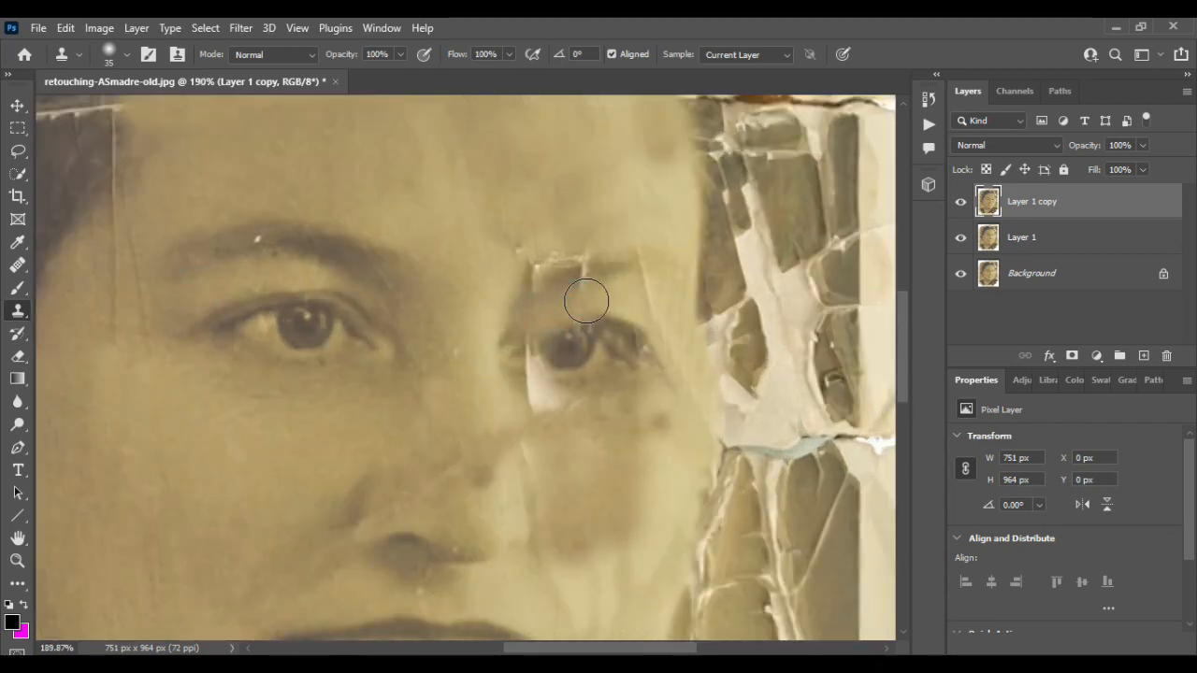
pyautogui.hotkey('ctrl', 'z')
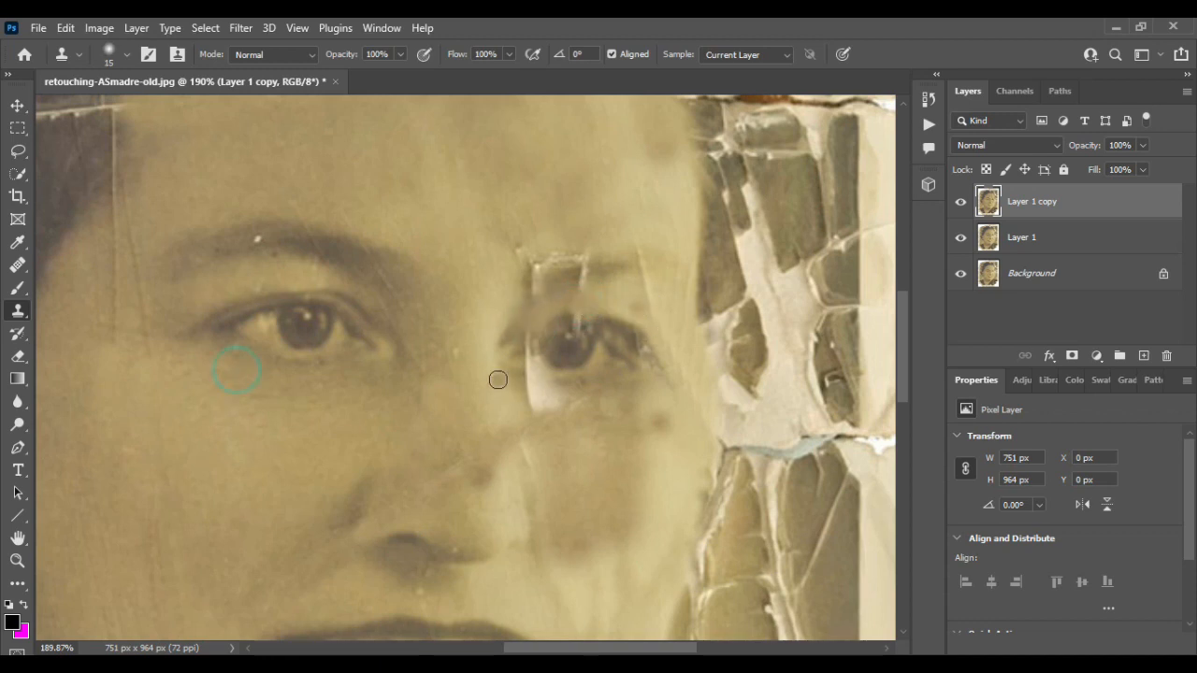
# - Clone over the damage just beneath the right eye with a 15-pixel brush
pyautogui.keyDown('alt'); pyautogui.click(364, 346); pyautogui.keyUp('alt')
pyautogui.moveTo(515, 366); pyautogui.dragTo(557, 373)
pyautogui.scroll(-3, 608, 460)
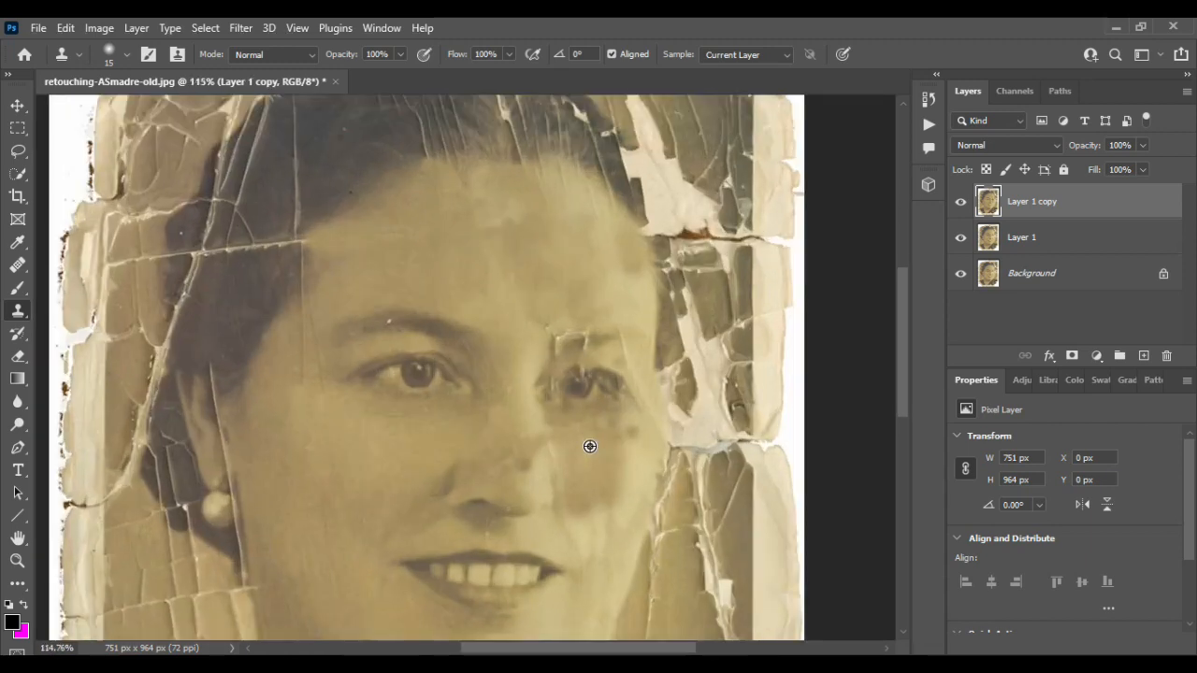
pyautogui.click(546, 381)
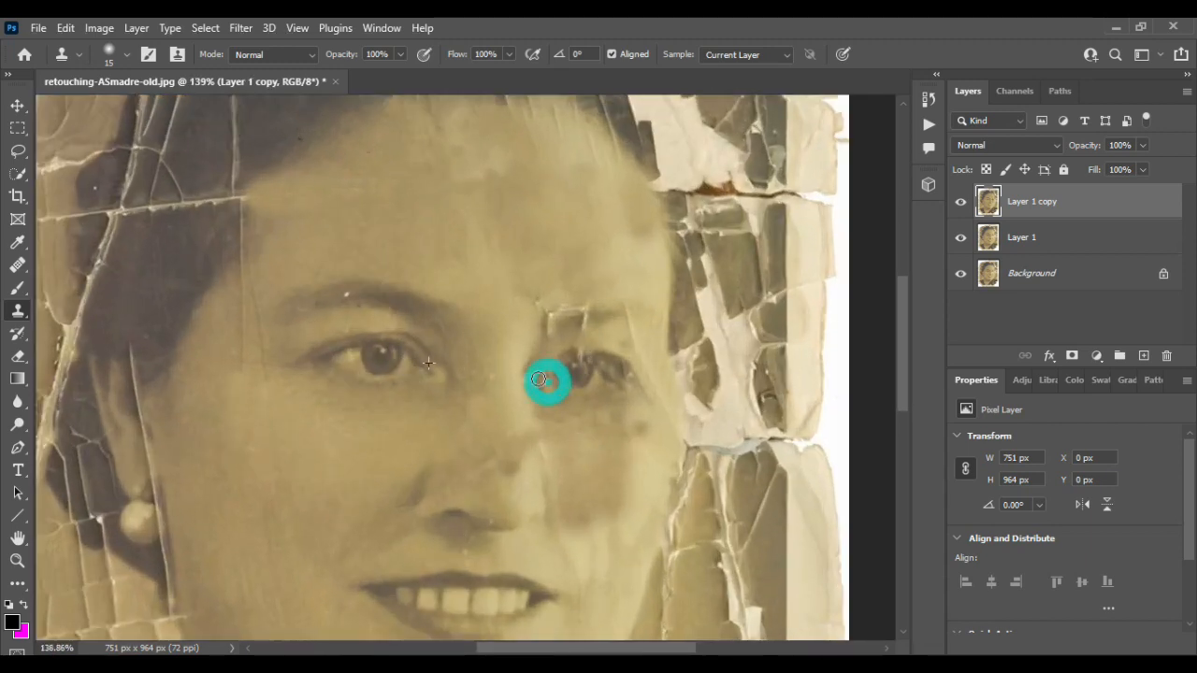
# - Lasso the intact left eye and copy it onto a new layer
pyautogui.click(17, 107)
pyautogui.click(17, 152)
pyautogui.moveTo(309, 361)
pyautogui.mouseDown()
pyautogui.moveTo(367, 390)
pyautogui.moveTo(450, 387)
pyautogui.moveTo(414, 337)
pyautogui.moveTo(324, 341)
pyautogui.moveTo(311, 355)
pyautogui.moveTo(585, 377)
pyautogui.mouseUp()
pyautogui.press('v')
pyautogui.hotkey('ctrl', 'j')
# - Flip the copied eye horizontally and move it over the damaged right eye, committing the transform
pyautogui.hotkey('ctrl', 't')
pyautogui.rightClick(584, 376)
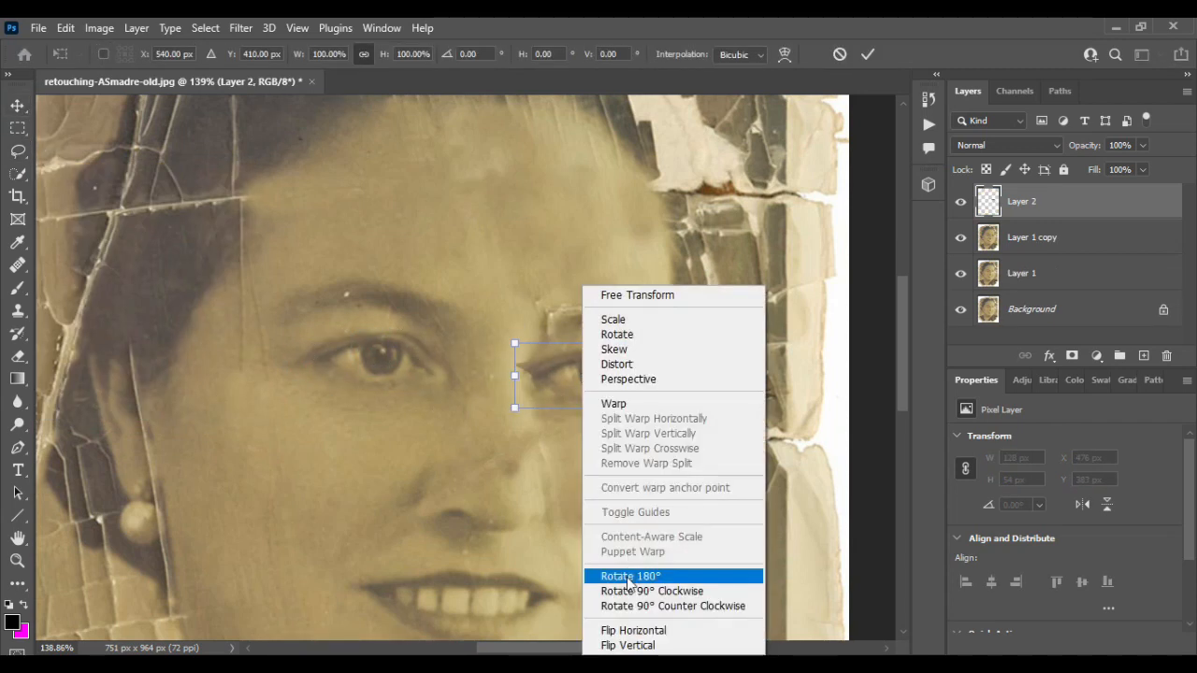
pyautogui.click(633, 630)
pyautogui.moveTo(612, 383); pyautogui.dragTo(626, 369)
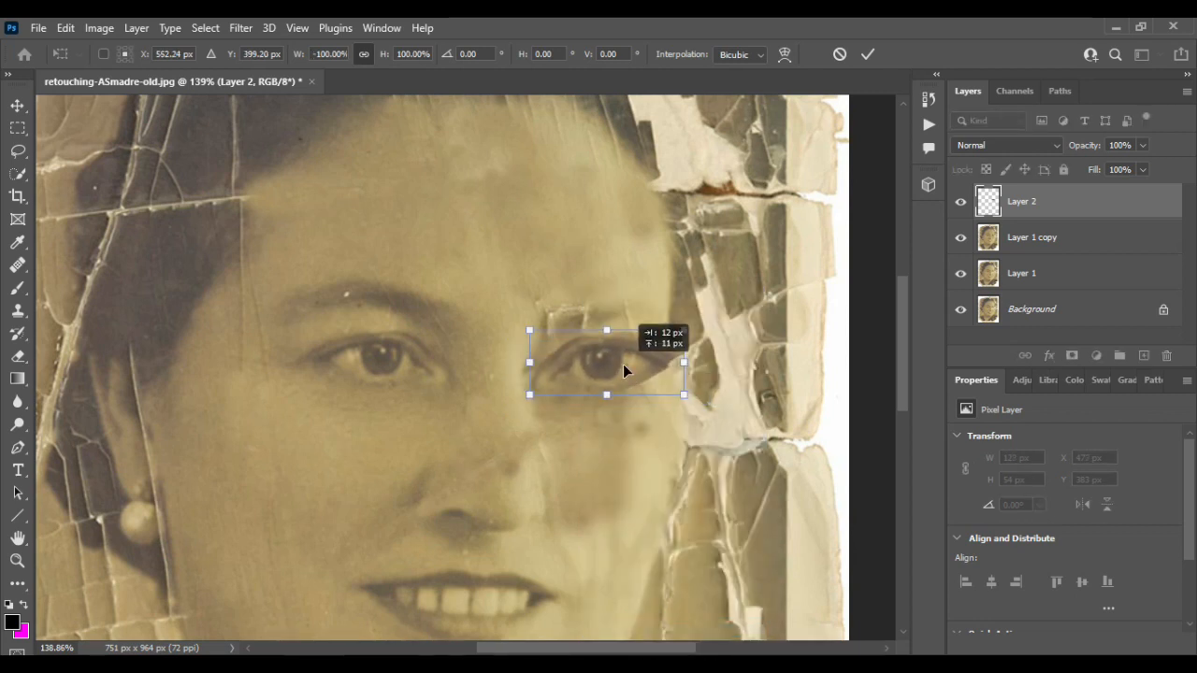
pyautogui.moveTo(684, 395); pyautogui.dragTo(688, 415)
pyautogui.hotkey('ctrl', 'z')
pyautogui.moveTo(590, 362)
pyautogui.mouseDown()
pyautogui.moveTo(645, 363)
pyautogui.moveTo(589, 370)
pyautogui.mouseUp()
pyautogui.click(868, 54)
# - Warp the copied eye to match the tilt of the right eye and commit the transform
pyautogui.click(622, 458)
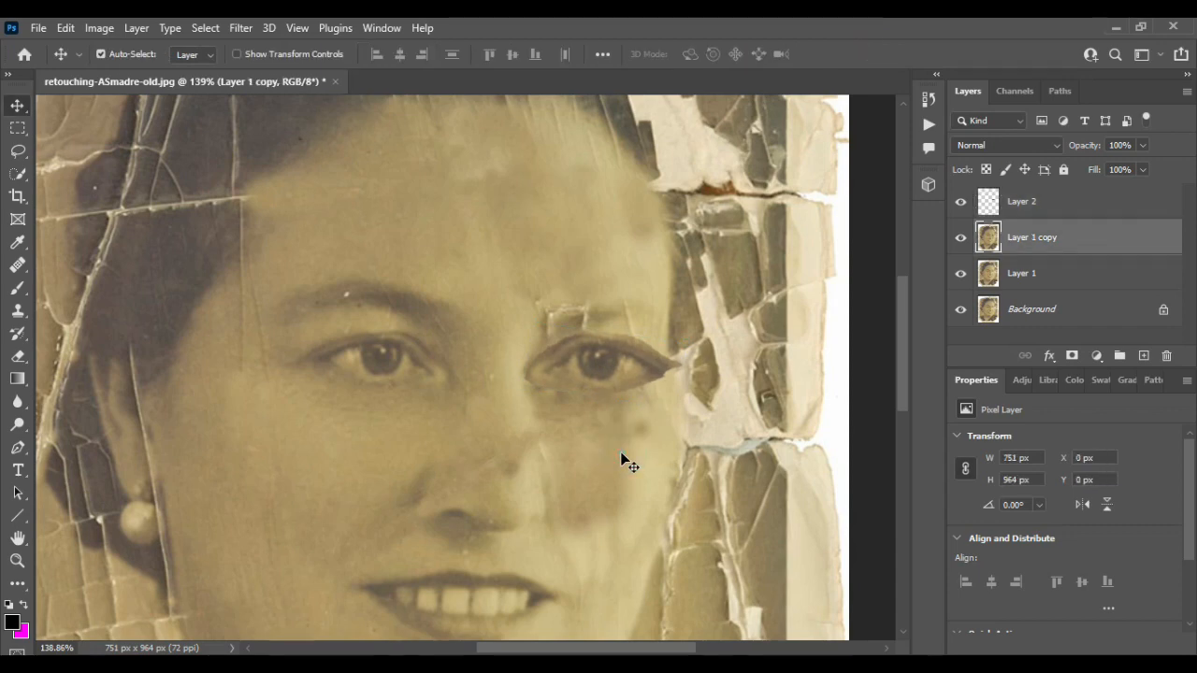
pyautogui.click(617, 369)
pyautogui.hotkey('ctrl', 't')
pyautogui.moveTo(686, 401); pyautogui.dragTo(689, 384)
pyautogui.rightClick(658, 354)
pyautogui.click(692, 398)
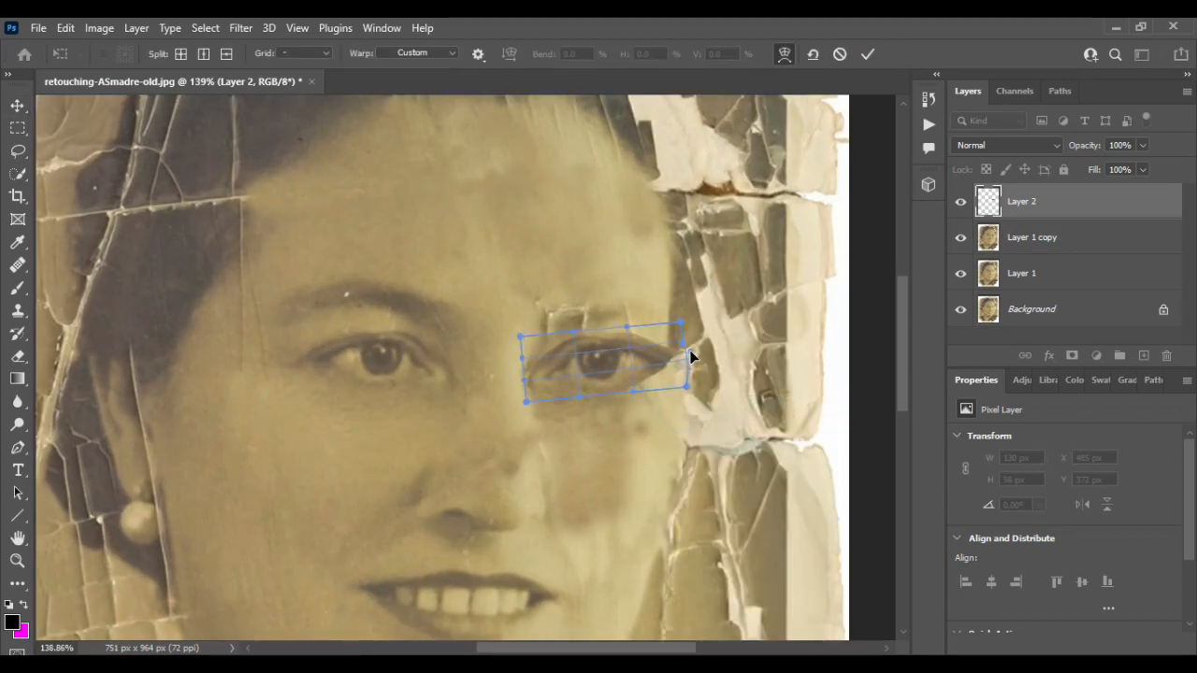
pyautogui.click(868, 53)
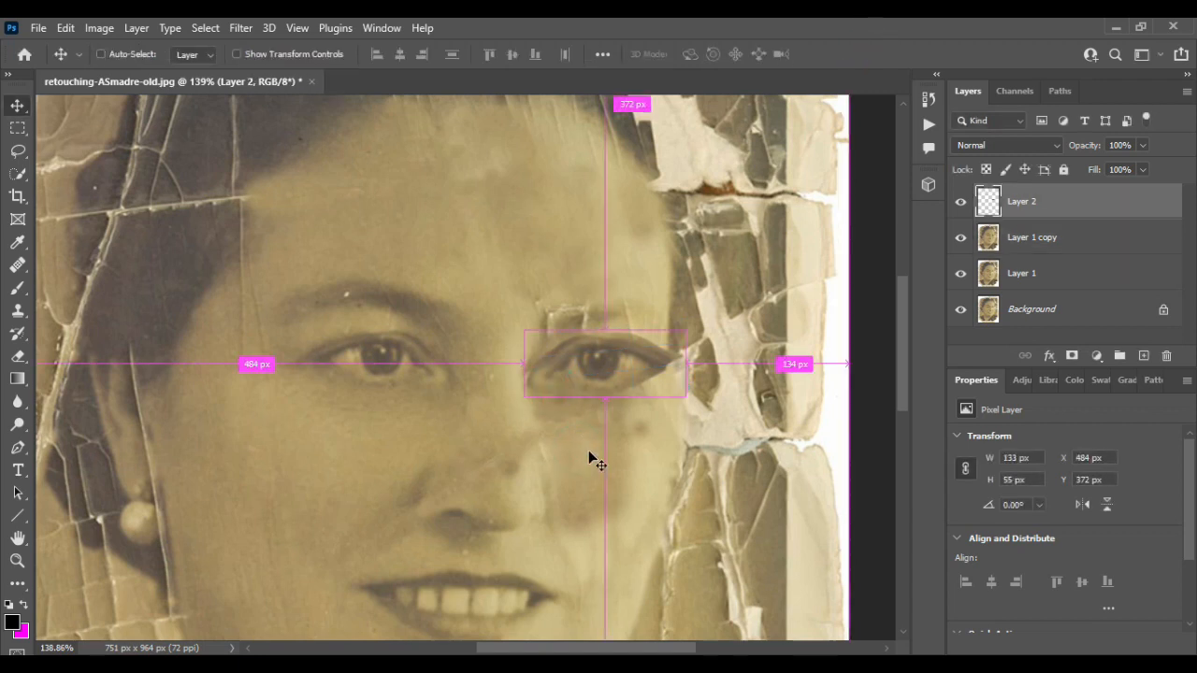
# - Merge the flipped eye layer down into the layer beneath it
pyautogui.keyDown('ctrl'); pyautogui.click(1104, 234); pyautogui.keyUp('ctrl')
pyautogui.hotkey('ctrl', 'e')
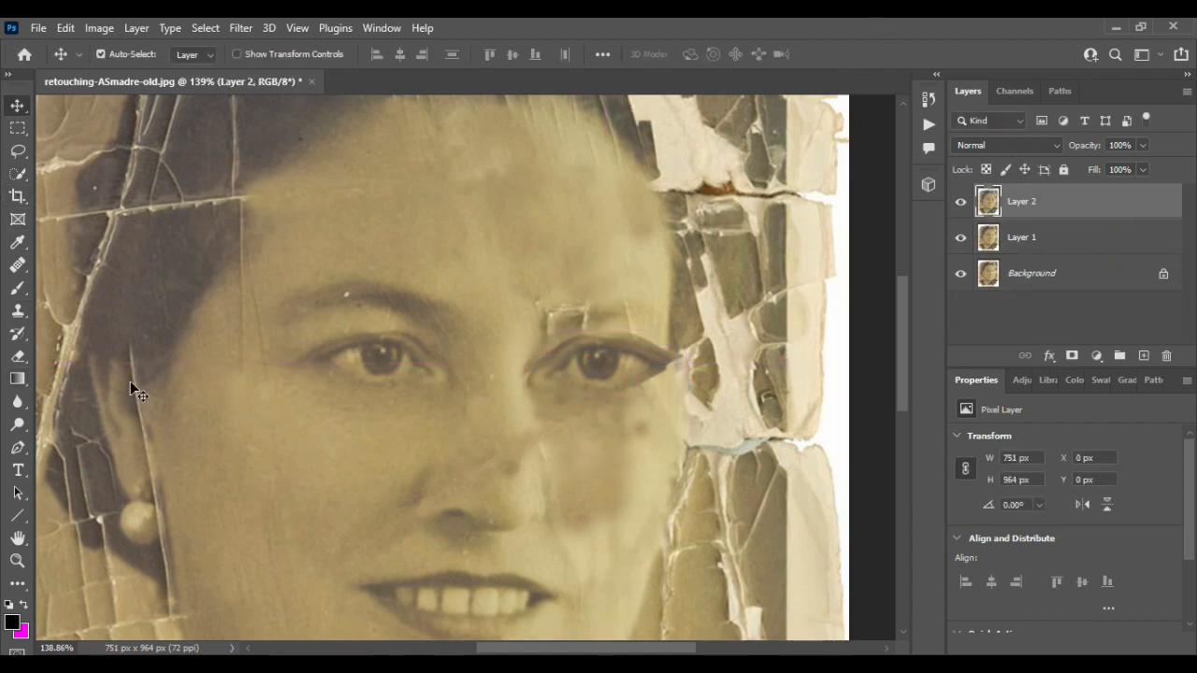
# - Clone over the blending seams around the transplanted right eye and its brow
pyautogui.press('s')
pyautogui.scroll(2, 577, 345)
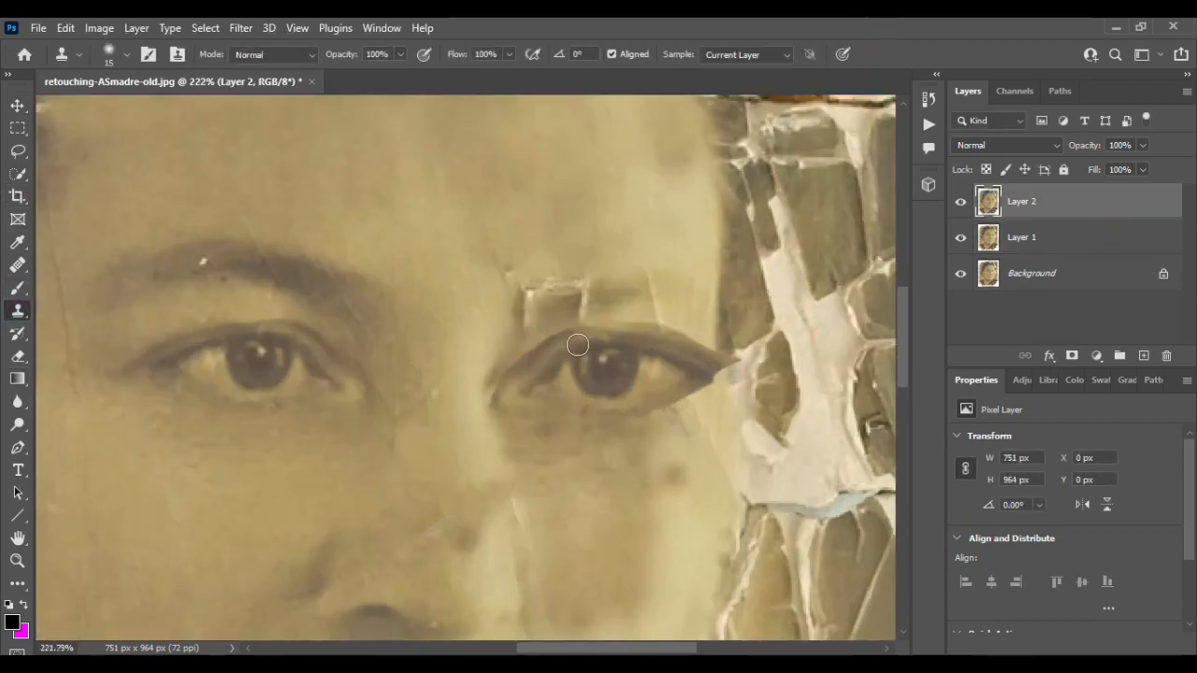
pyautogui.keyDown('alt'); pyautogui.click(530, 340); pyautogui.keyUp('alt')
pyautogui.moveTo(519, 360); pyautogui.dragTo(512, 373)
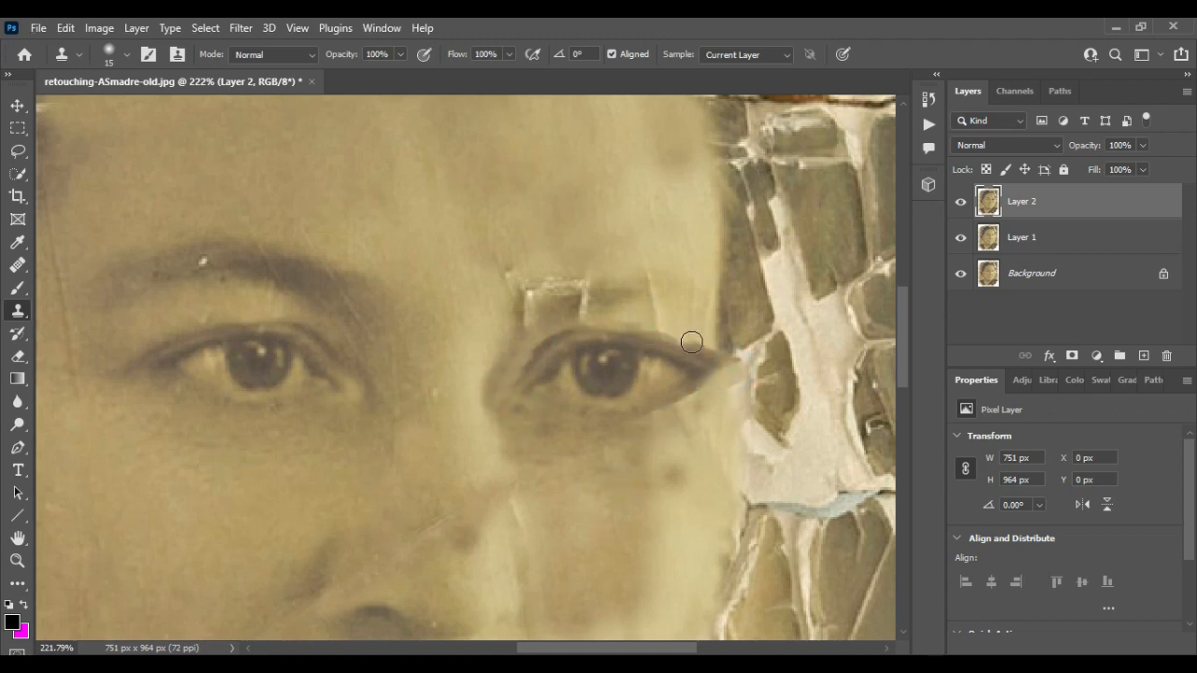
pyautogui.moveTo(523, 351); pyautogui.dragTo(504, 368)
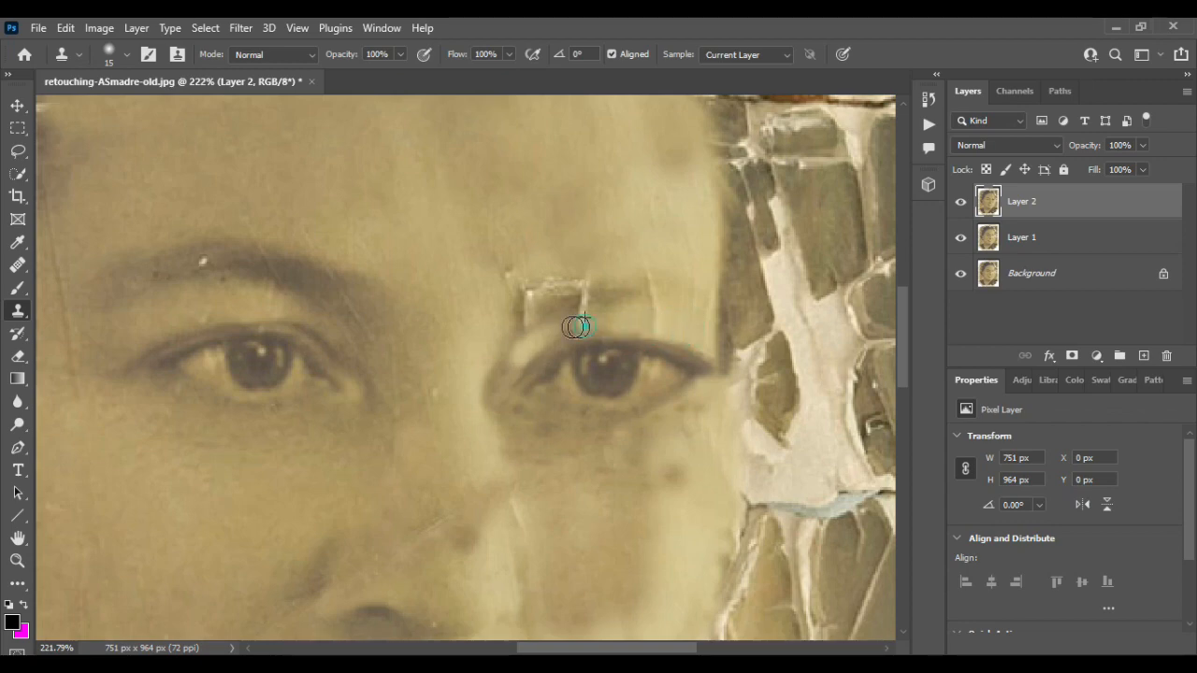
pyautogui.scroll(-2, 681, 342)
pyautogui.scroll(1, 615, 340)
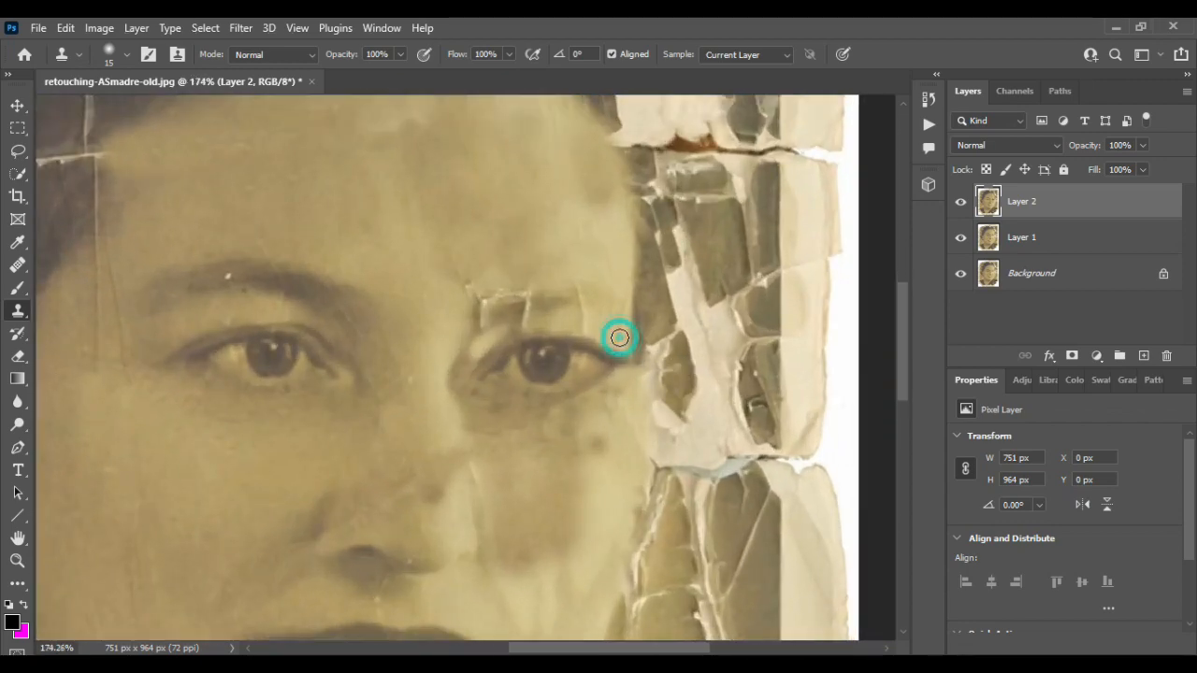
pyautogui.moveTo(620, 339); pyautogui.dragTo(630, 367)
# - Clone away the cracks across the dark garment near the bottom right of the photo
pyautogui.scroll(-2, 607, 464)
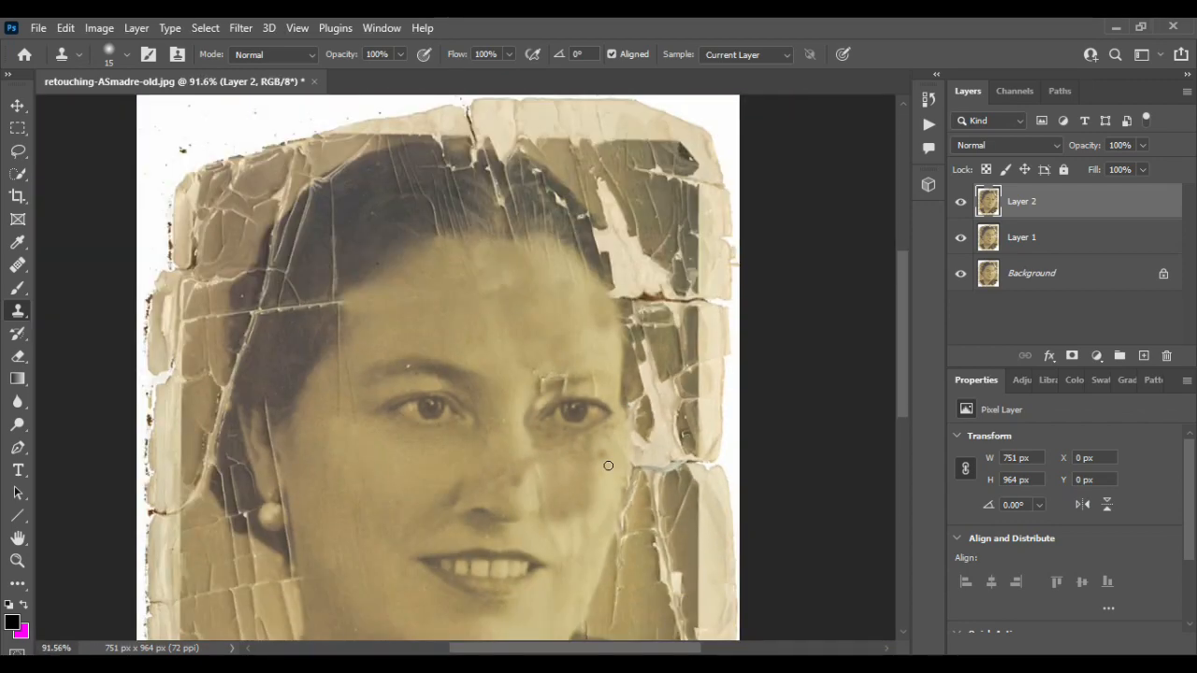
pyautogui.scroll(3, 397, 342)
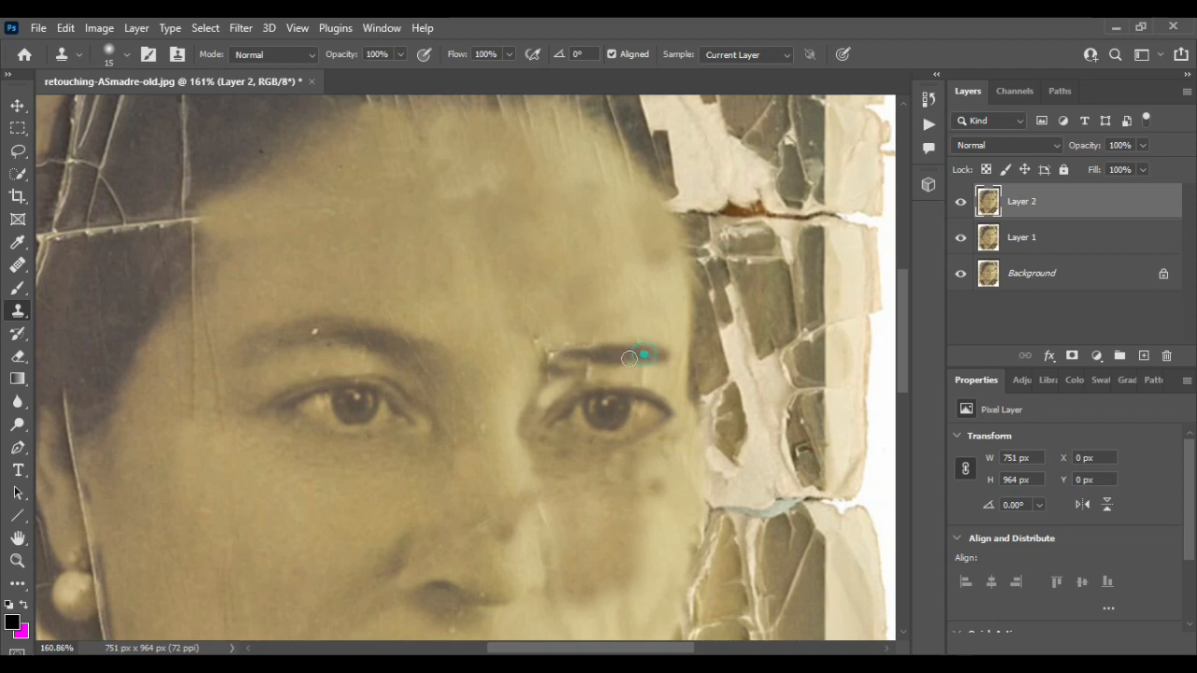
pyautogui.scroll(-2, 575, 366)
pyautogui.scroll(-5, 598, 337)
pyautogui.scroll(3, 530, 289)
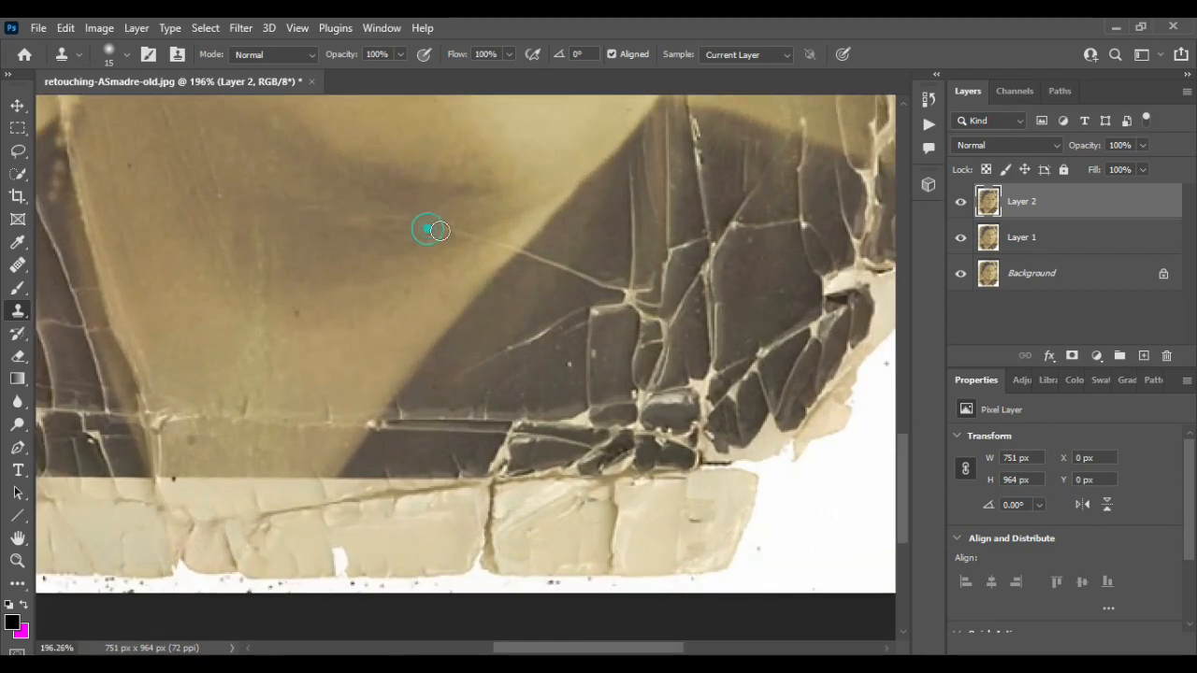
pyautogui.moveTo(471, 256); pyautogui.dragTo(525, 249)
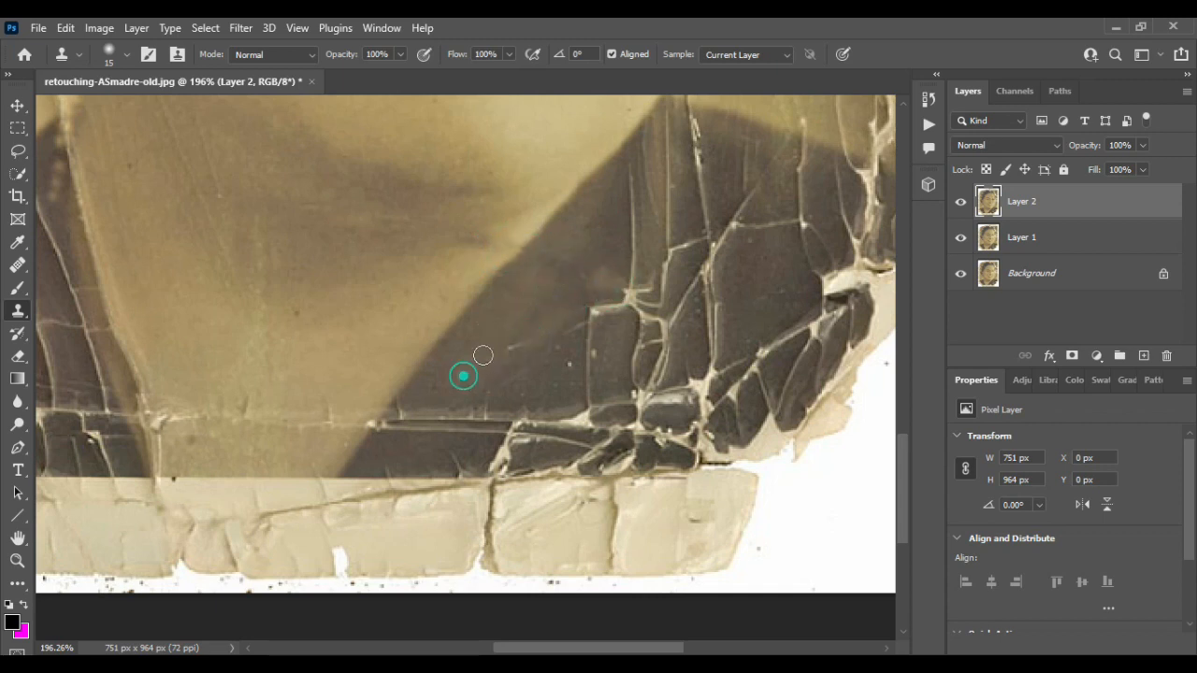
pyautogui.moveTo(587, 311)
pyautogui.mouseDown()
pyautogui.moveTo(590, 354)
pyautogui.moveTo(588, 297)
pyautogui.moveTo(641, 314)
pyautogui.moveTo(631, 363)
pyautogui.moveTo(561, 362)
pyautogui.mouseUp()
pyautogui.moveTo(514, 425)
pyautogui.mouseDown()
pyautogui.moveTo(466, 412)
pyautogui.moveTo(398, 424)
pyautogui.moveTo(441, 422)
pyautogui.moveTo(441, 394)
pyautogui.moveTo(512, 439)
pyautogui.moveTo(506, 461)
pyautogui.moveTo(519, 440)
pyautogui.moveTo(602, 407)
pyautogui.moveTo(572, 426)
pyautogui.moveTo(619, 429)
pyautogui.moveTo(599, 465)
pyautogui.moveTo(627, 457)
pyautogui.moveTo(634, 375)
pyautogui.moveTo(644, 440)
pyautogui.moveTo(623, 446)
pyautogui.moveTo(610, 431)
pyautogui.moveTo(650, 491)
pyautogui.mouseUp()
pyautogui.moveTo(652, 491)
pyautogui.mouseDown()
pyautogui.moveTo(623, 537)
pyautogui.moveTo(602, 516)
pyautogui.moveTo(652, 548)
pyautogui.moveTo(646, 523)
pyautogui.mouseUp()
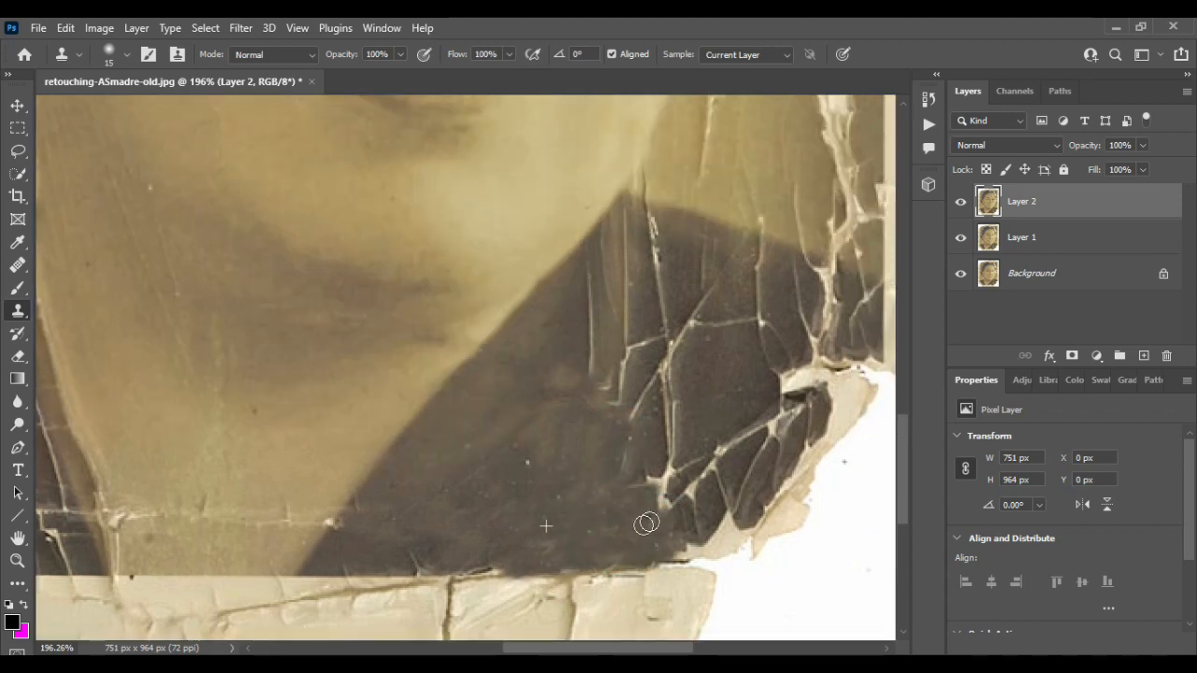
pyautogui.moveTo(634, 453)
pyautogui.mouseDown()
pyautogui.moveTo(669, 478)
pyautogui.moveTo(672, 417)
pyautogui.mouseUp()
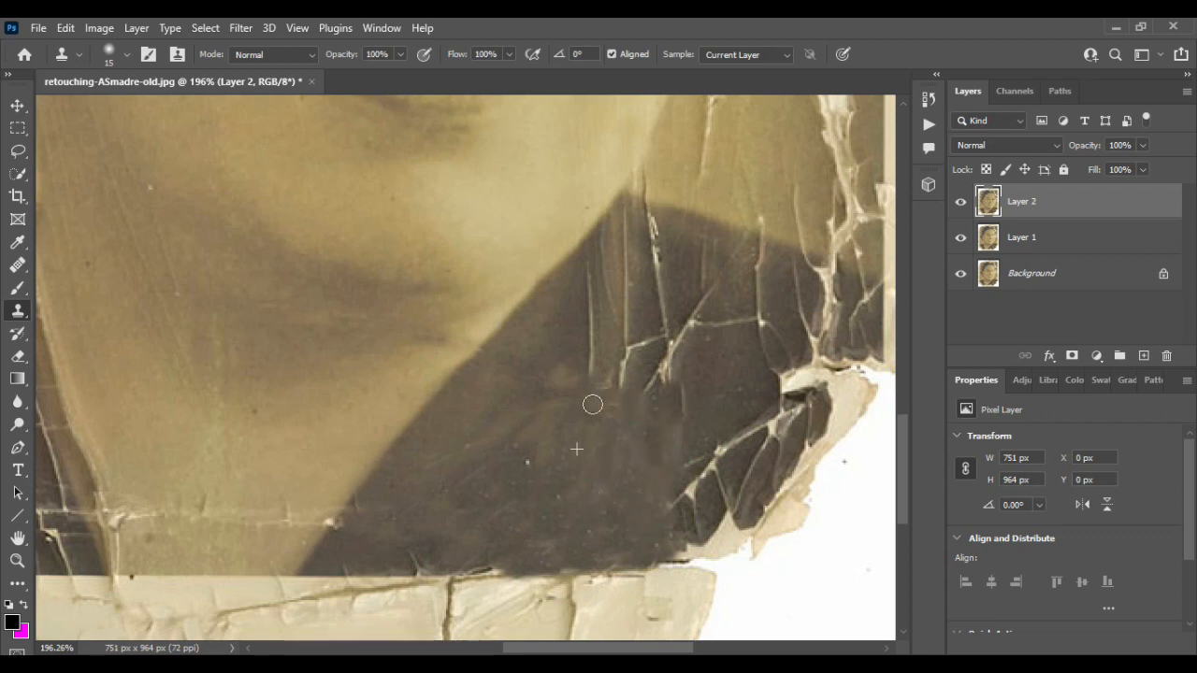
pyautogui.moveTo(620, 387)
pyautogui.mouseDown()
pyautogui.moveTo(588, 346)
pyautogui.moveTo(602, 274)
pyautogui.moveTo(620, 305)
pyautogui.mouseUp()
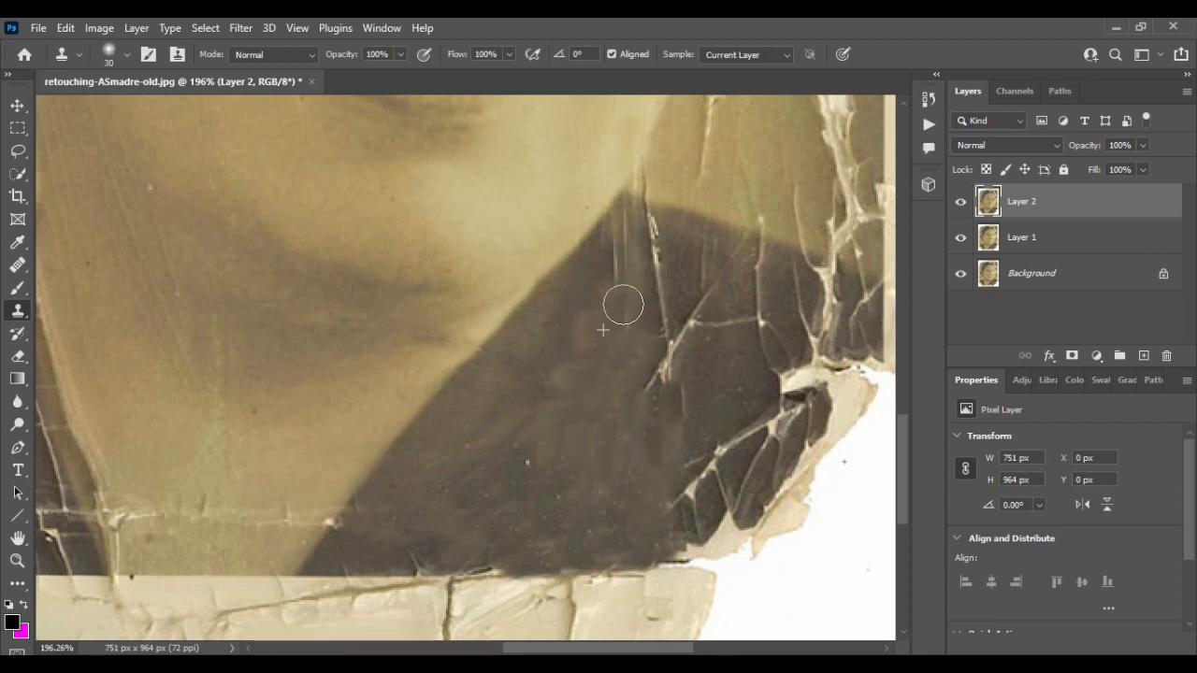
# - With a larger 30-pixel clone brush, fill in the torn right edge of the dark garment
pyautogui.press(']')
pyautogui.moveTo(552, 406)
pyautogui.mouseDown()
pyautogui.moveTo(669, 402)
pyautogui.moveTo(686, 495)
pyautogui.moveTo(730, 448)
pyautogui.moveTo(685, 513)
pyautogui.moveTo(759, 459)
pyautogui.moveTo(727, 525)
pyautogui.moveTo(692, 548)
pyautogui.moveTo(646, 493)
pyautogui.moveTo(792, 434)
pyautogui.moveTo(841, 383)
pyautogui.moveTo(780, 467)
pyautogui.moveTo(690, 455)
pyautogui.moveTo(858, 393)
pyautogui.moveTo(755, 496)
pyautogui.moveTo(805, 441)
pyautogui.moveTo(793, 395)
pyautogui.moveTo(696, 458)
pyautogui.moveTo(817, 350)
pyautogui.moveTo(705, 359)
pyautogui.moveTo(682, 335)
pyautogui.moveTo(730, 299)
pyautogui.moveTo(745, 269)
pyautogui.moveTo(647, 255)
pyautogui.moveTo(826, 307)
pyautogui.moveTo(869, 331)
pyautogui.moveTo(836, 383)
pyautogui.mouseUp()
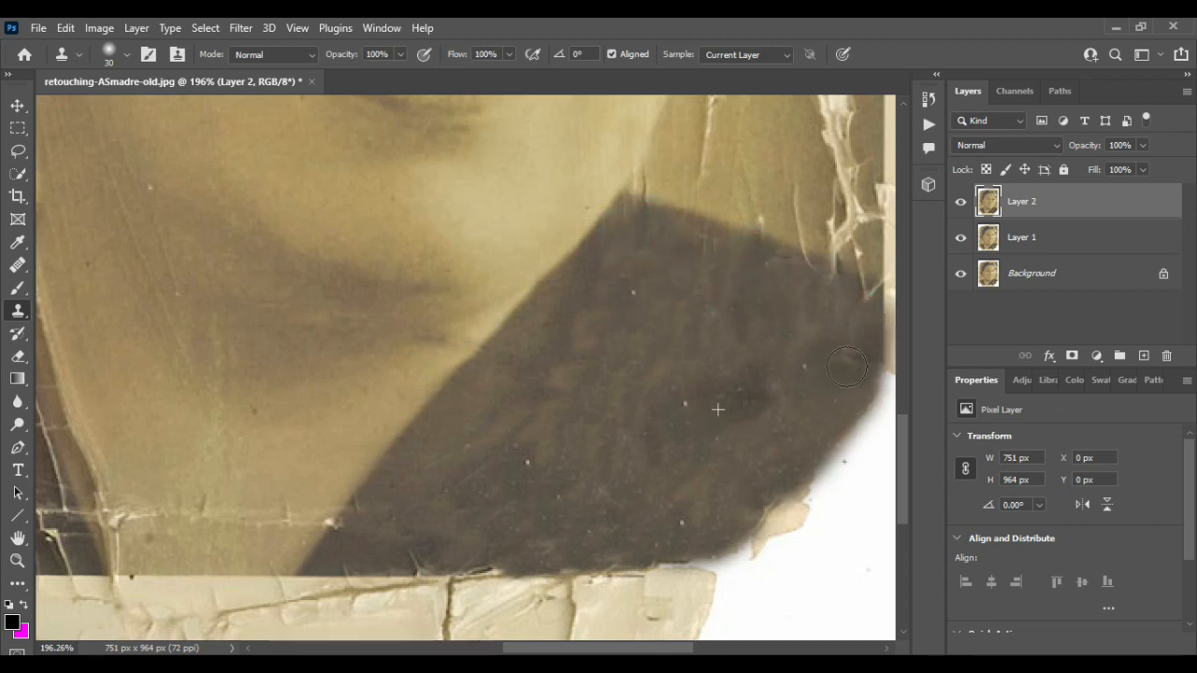
pyautogui.hscroll(4, 802, 420)
pyautogui.moveTo(802, 420)
pyautogui.mouseDown()
pyautogui.moveTo(746, 403)
pyautogui.moveTo(737, 459)
pyautogui.moveTo(716, 489)
pyautogui.mouseUp()
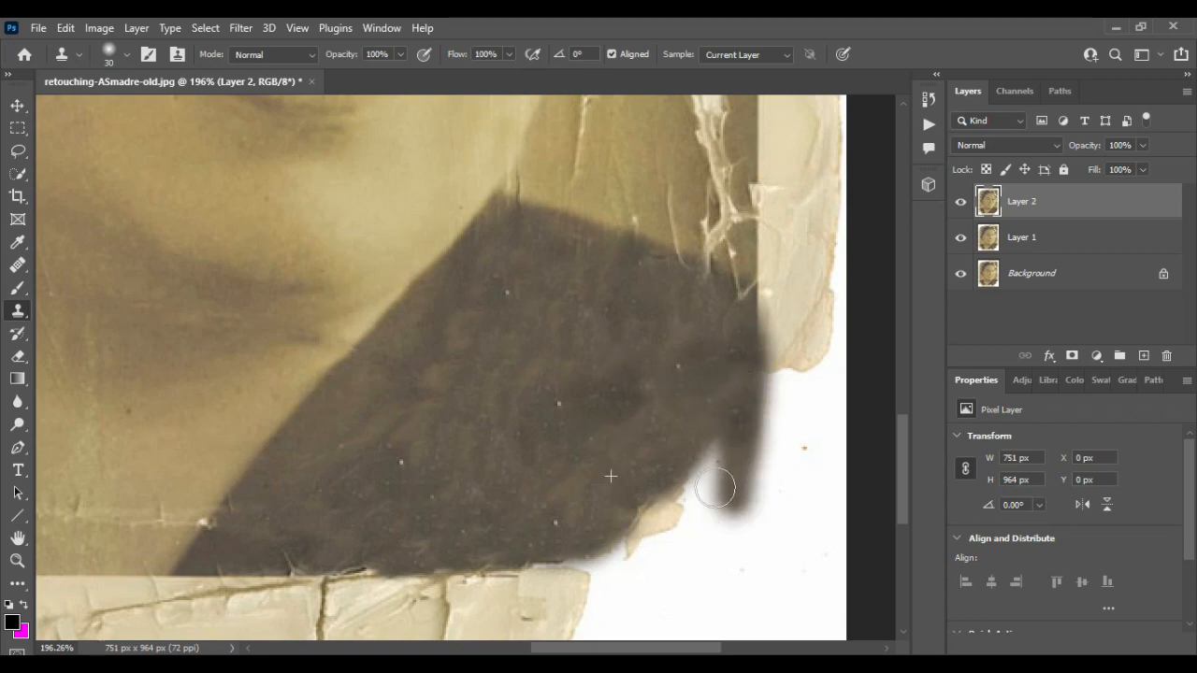
pyautogui.moveTo(561, 562); pyautogui.dragTo(730, 554)
pyautogui.moveTo(735, 390)
pyautogui.mouseDown()
pyautogui.moveTo(716, 538)
pyautogui.moveTo(734, 529)
pyautogui.mouseUp()
# - Clone out the cracks on the neck below the right side of the chin
pyautogui.scroll(-4, 590, 473)
pyautogui.scroll(2, 590, 473)
pyautogui.scroll(4, 589, 473)
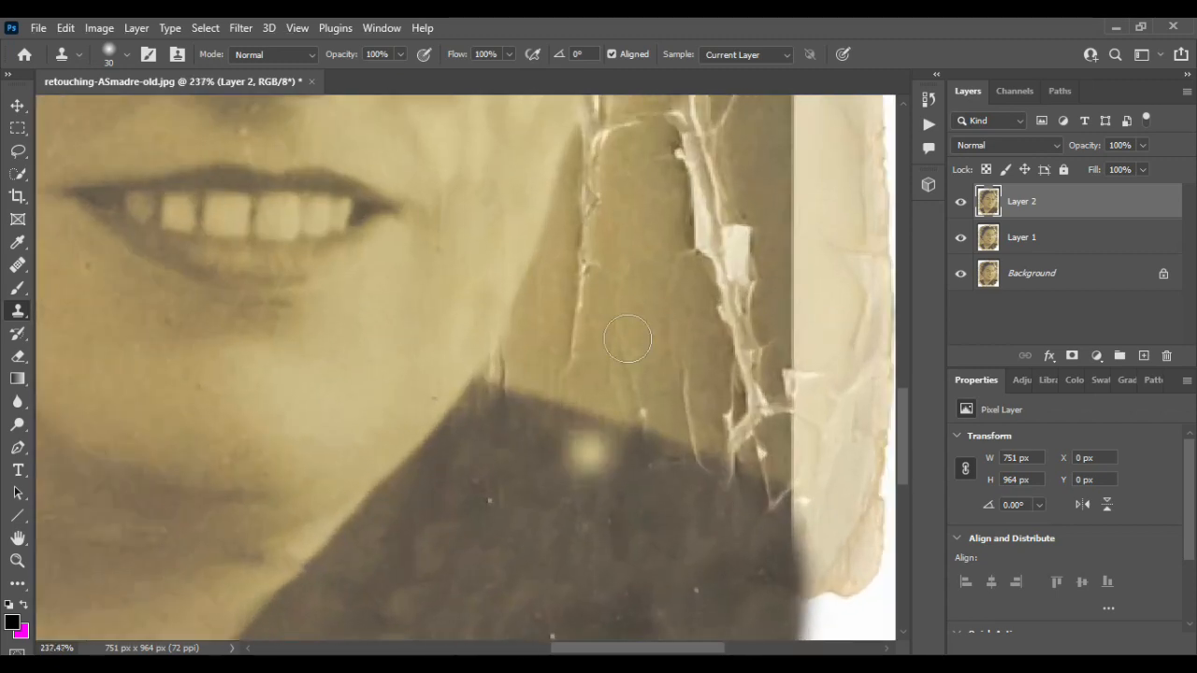
pyautogui.keyDown('alt'); pyautogui.click(632, 285); pyautogui.keyUp('alt')
pyautogui.moveTo(624, 356); pyautogui.dragTo(636, 394)
pyautogui.keyDown('alt'); pyautogui.click(646, 323); pyautogui.keyUp('alt')
pyautogui.moveTo(592, 208); pyautogui.dragTo(590, 262)
pyautogui.keyDown('alt'); pyautogui.click(631, 259); pyautogui.keyUp('alt')
pyautogui.moveTo(593, 274); pyautogui.dragTo(580, 350)
pyautogui.keyDown('alt'); pyautogui.click(582, 329); pyautogui.keyUp('alt')
pyautogui.moveTo(676, 263); pyautogui.dragTo(678, 323)
pyautogui.keyDown('alt'); pyautogui.click(657, 320); pyautogui.keyUp('alt')
pyautogui.moveTo(686, 371); pyautogui.dragTo(693, 424)
pyautogui.moveTo(690, 229)
pyautogui.mouseDown()
pyautogui.moveTo(714, 260)
pyautogui.moveTo(741, 402)
pyautogui.mouseUp()
# - Lasso the cracked strip along the neck's right edge, fill the selection, and deselect
pyautogui.press('l')
pyautogui.moveTo(772, 298); pyautogui.dragTo(749, 478)
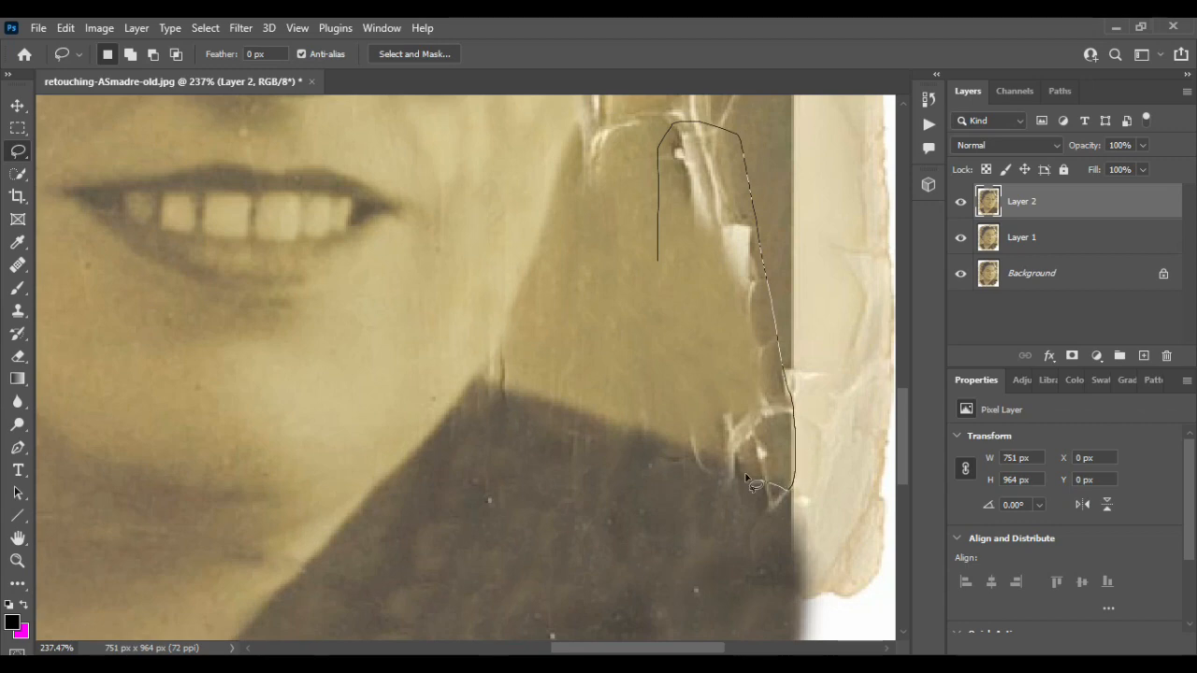
pyautogui.moveTo(687, 224); pyautogui.dragTo(671, 230)
pyautogui.click(66, 34)
pyautogui.click(93, 301)
pyautogui.click(969, 103)
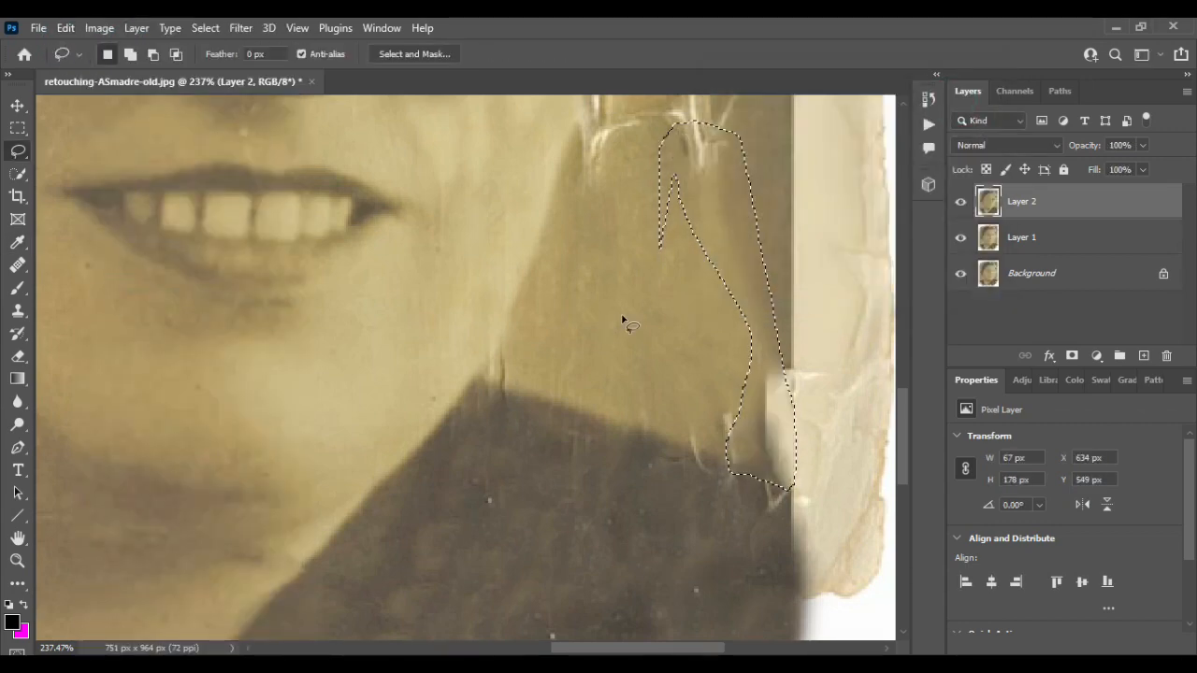
pyautogui.hotkey('ctrl', 'd')
# - Return to the Clone Stamp and clone over the leftover cracks on the right side of the neck
pyautogui.scroll(3, 623, 316)
pyautogui.scroll(-5, 636, 364)
pyautogui.scroll(2, 664, 426)
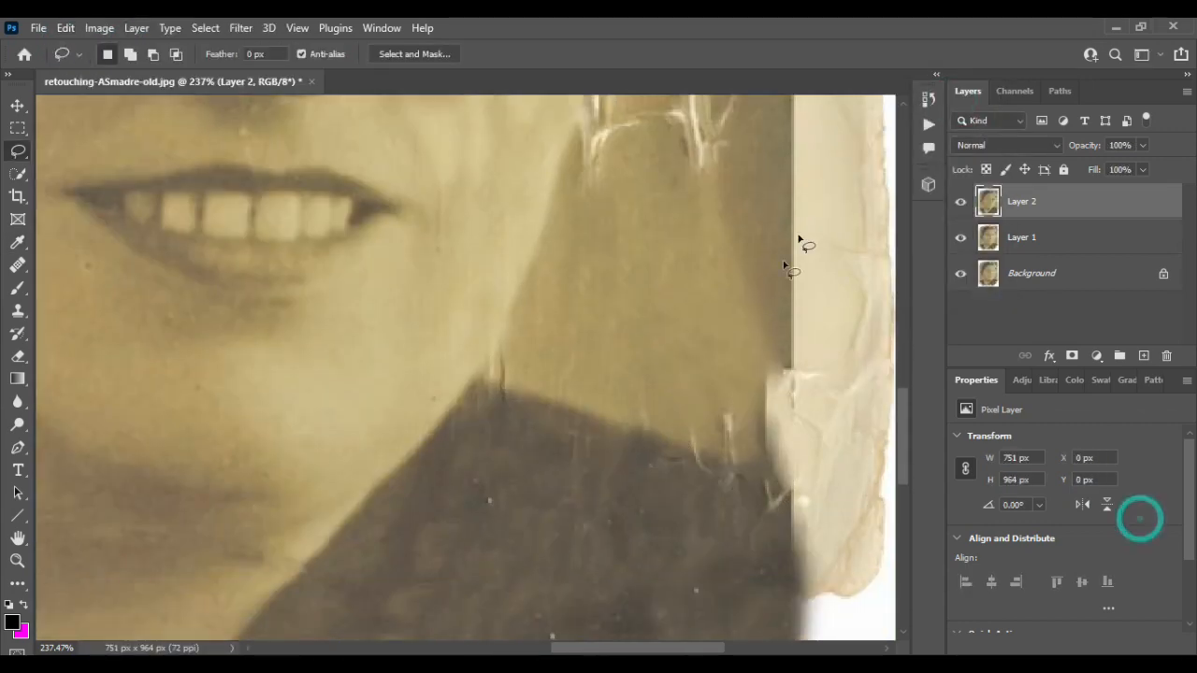
pyautogui.scroll(-2, 710, 402)
pyautogui.hscroll(3, 755, 359)
pyautogui.click(18, 311)
pyautogui.keyDown('alt'); pyautogui.click(629, 175); pyautogui.keyUp('alt')
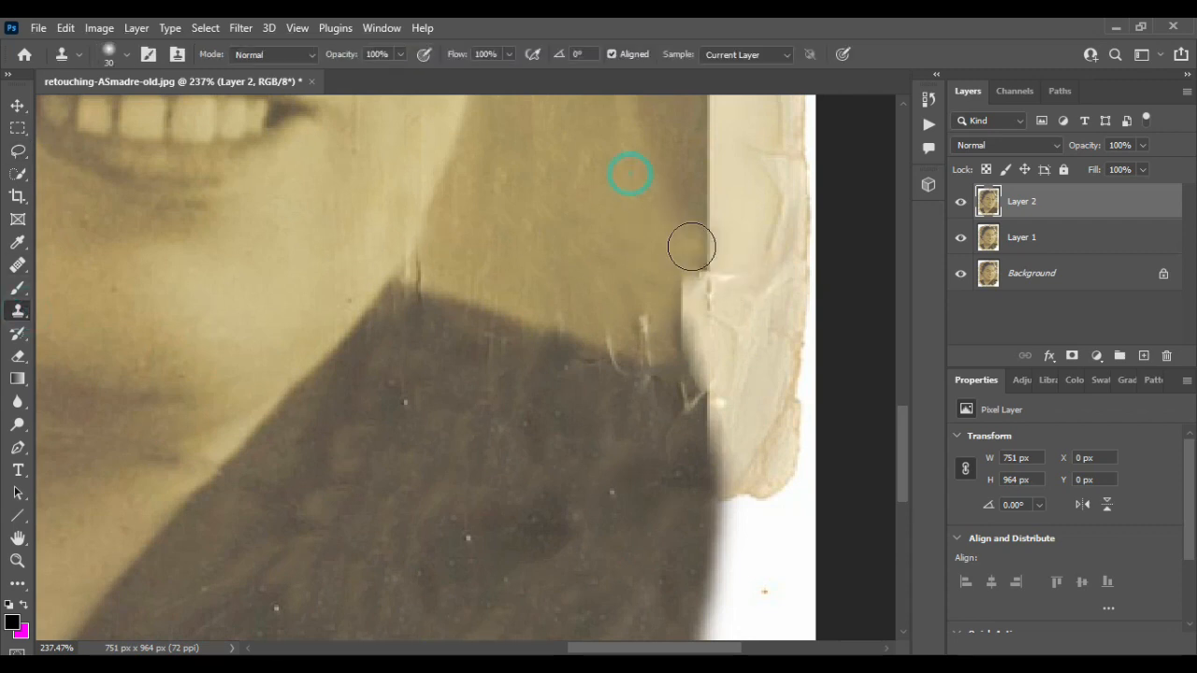
pyautogui.moveTo(693, 247); pyautogui.dragTo(693, 345)
pyautogui.scroll(5, 662, 265)
pyautogui.click(609, 315)
pyautogui.keyDown('alt'); pyautogui.click(572, 501); pyautogui.keyUp('alt')
pyautogui.moveTo(510, 403)
pyautogui.mouseDown()
pyautogui.moveTo(518, 332)
pyautogui.moveTo(555, 323)
pyautogui.mouseUp()
pyautogui.moveTo(637, 393); pyautogui.dragTo(637, 351)
# - Clone over the seam running along the neck's right edge
pyautogui.keyDown('alt'); pyautogui.click(706, 472); pyautogui.keyUp('alt')
pyautogui.moveTo(682, 411)
pyautogui.mouseDown()
pyautogui.moveTo(676, 260)
pyautogui.moveTo(692, 414)
pyautogui.moveTo(690, 247)
pyautogui.mouseUp()
pyautogui.keyDown('alt'); pyautogui.click(654, 413); pyautogui.keyUp('alt')
pyautogui.scroll(3, 676, 298)
pyautogui.scroll(-2, 599, 407)
pyautogui.moveTo(593, 414); pyautogui.dragTo(606, 324)
pyautogui.keyDown('alt'); pyautogui.click(589, 529); pyautogui.keyUp('alt')
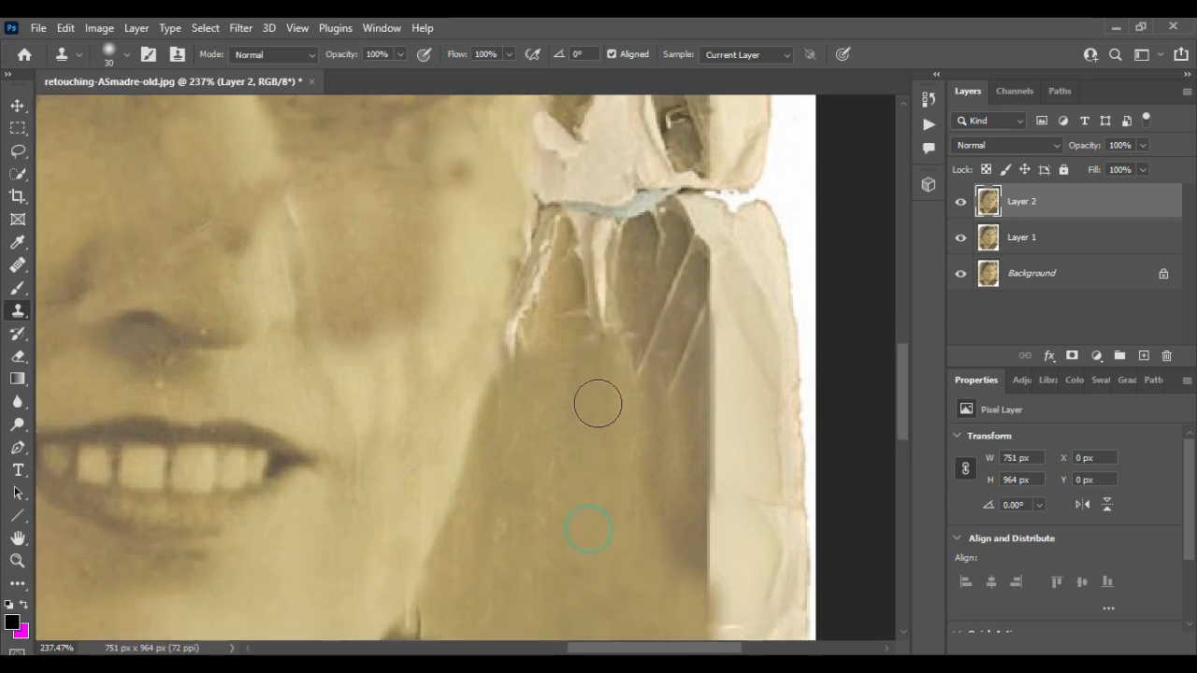
# - Clone over the torn, cracked area beside the right cheek
pyautogui.scroll(-2, 549, 593)
pyautogui.moveTo(588, 280)
pyautogui.mouseDown()
pyautogui.moveTo(597, 153)
pyautogui.moveTo(577, 148)
pyautogui.moveTo(558, 164)
pyautogui.moveTo(526, 260)
pyautogui.mouseUp()
pyautogui.moveTo(666, 224)
pyautogui.mouseDown()
pyautogui.moveTo(657, 182)
pyautogui.moveTo(616, 208)
pyautogui.mouseUp()
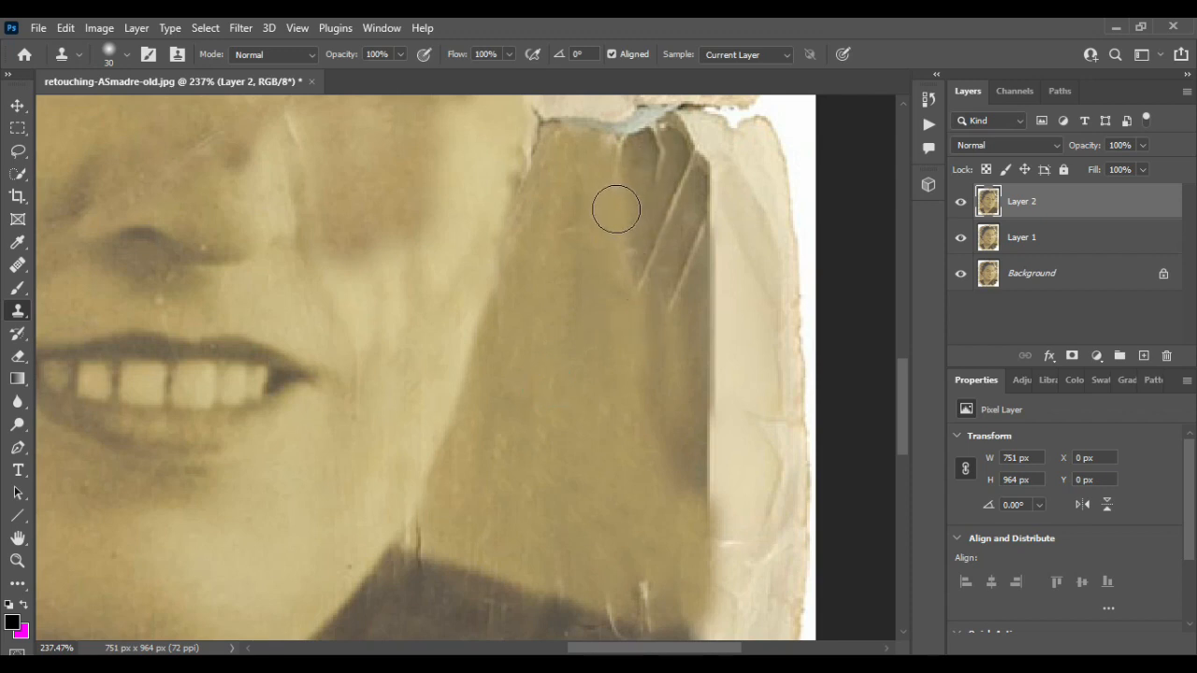
pyautogui.moveTo(650, 255)
pyautogui.mouseDown()
pyautogui.moveTo(659, 153)
pyautogui.moveTo(692, 237)
pyautogui.moveTo(667, 335)
pyautogui.moveTo(645, 297)
pyautogui.moveTo(683, 290)
pyautogui.moveTo(687, 399)
pyautogui.mouseUp()
pyautogui.scroll(5, 668, 331)
pyautogui.scroll(-6, 667, 335)
pyautogui.scroll(4, 668, 334)
pyautogui.scroll(-1, 668, 335)
pyautogui.keyDown('alt'); pyautogui.click(575, 347); pyautogui.keyUp('alt')
pyautogui.keyDown('alt'); pyautogui.click(668, 380); pyautogui.keyUp('alt')
pyautogui.moveTo(677, 146); pyautogui.dragTo(690, 200)
pyautogui.click(690, 362)
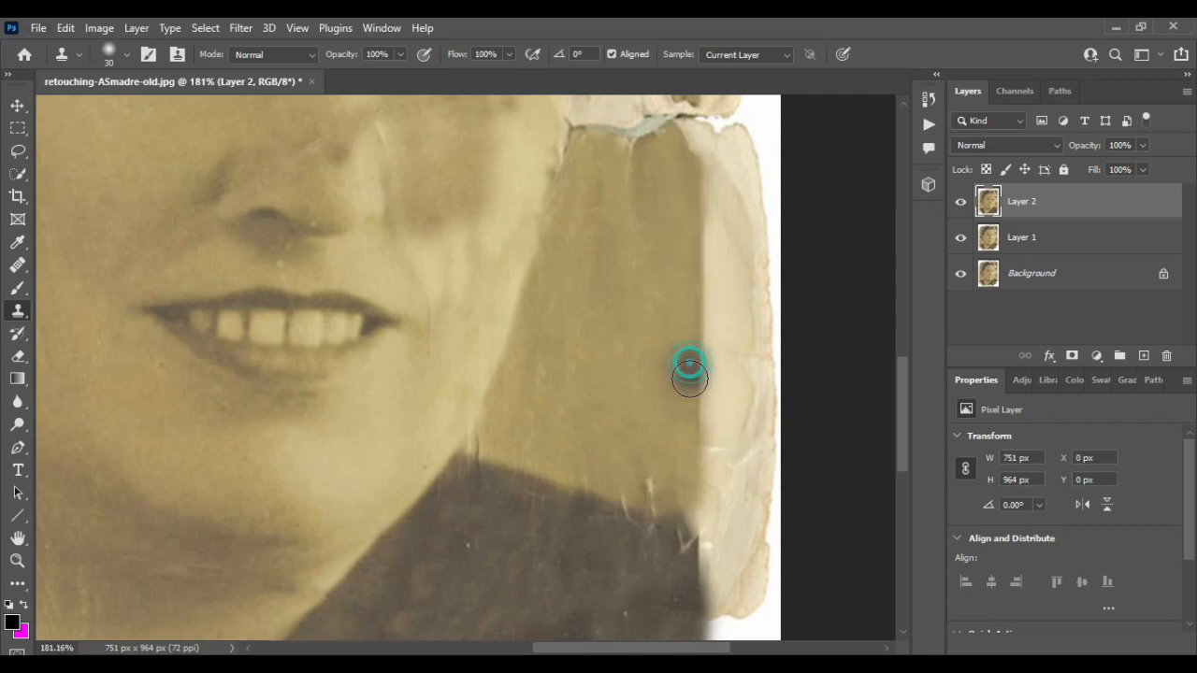
# - Lasso the torn band beside the right cheek, fill the selection, and deselect
pyautogui.scroll(5, 666, 365)
pyautogui.press('l')
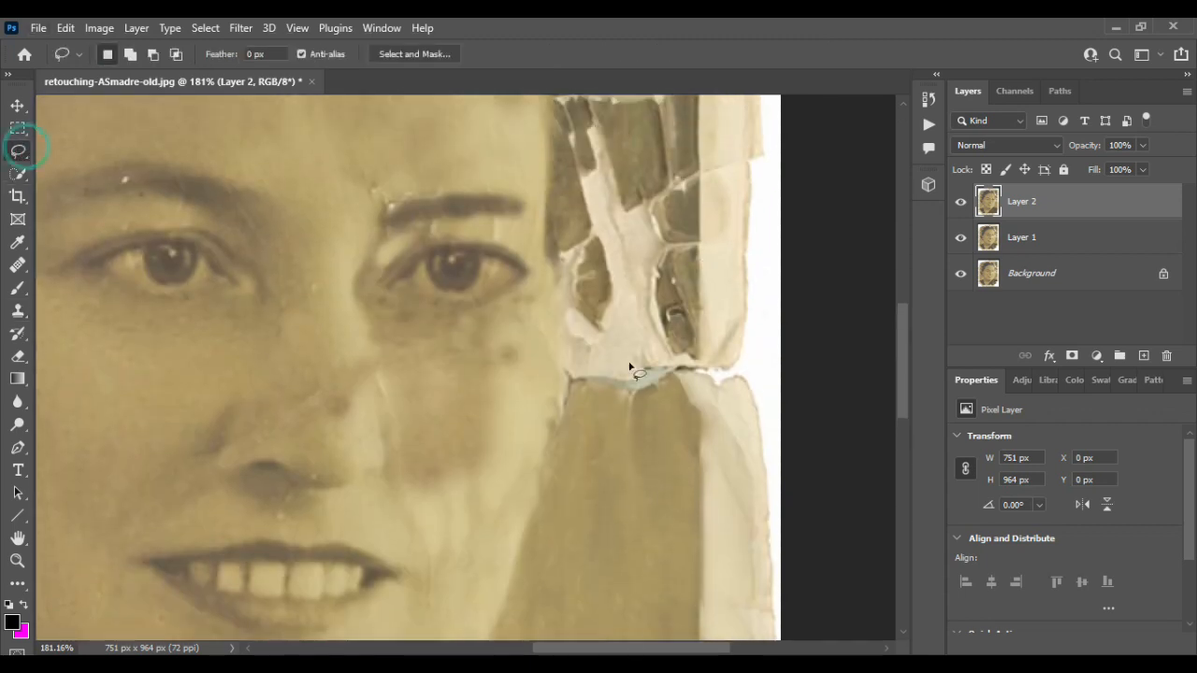
pyautogui.moveTo(626, 470); pyautogui.dragTo(718, 322)
pyautogui.click(67, 28)
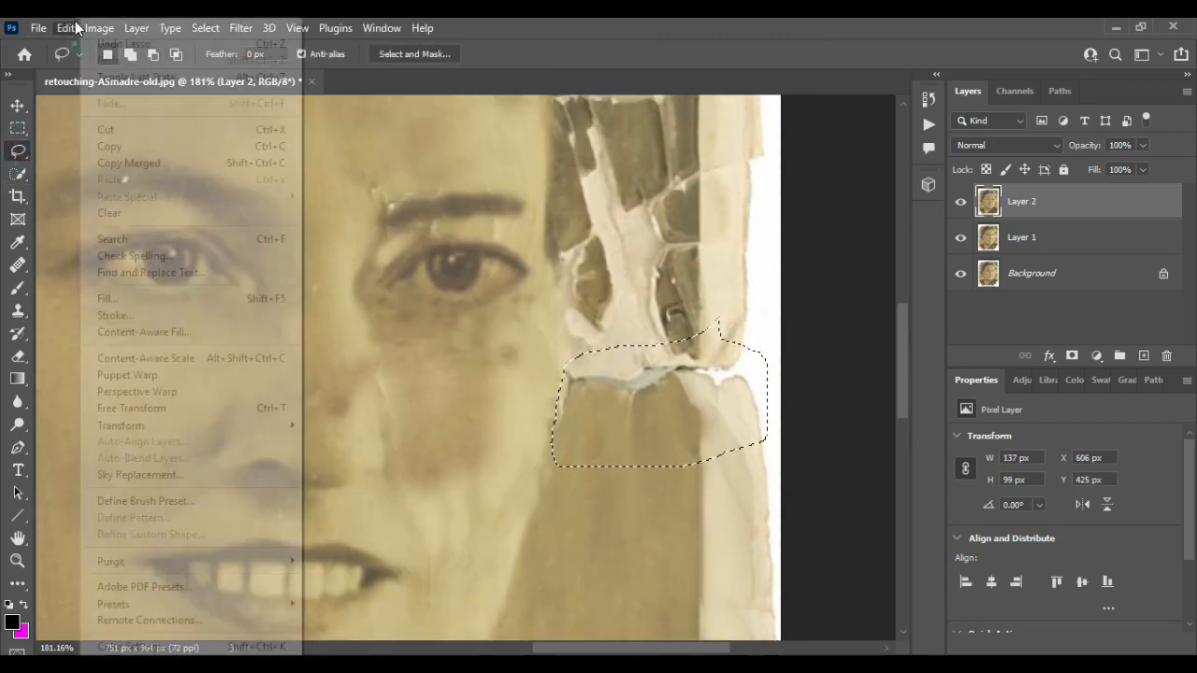
pyautogui.click(123, 292)
pyautogui.click(979, 105)
pyautogui.hotkey('ctrl', 'd')
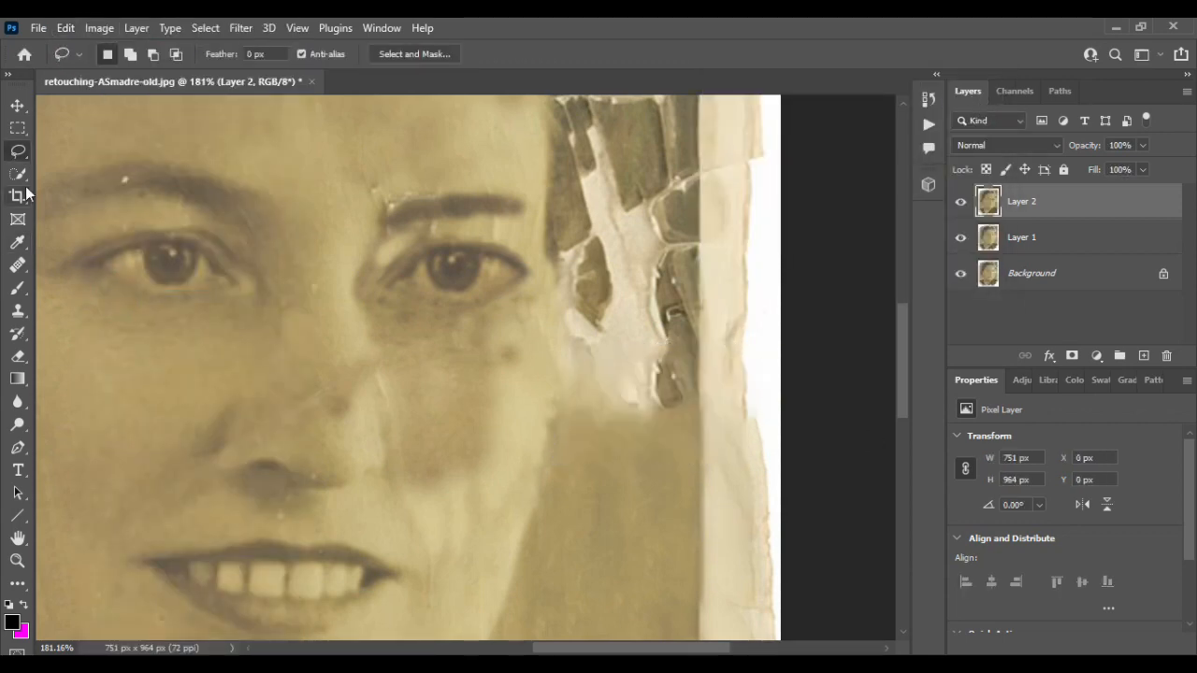
# - Clone over the blotches left by the fill beside the right cheek
pyautogui.press('s')
pyautogui.scroll(-3, 650, 491)
pyautogui.keyDown('alt'); pyautogui.click(653, 427); pyautogui.keyUp('alt')
pyautogui.scroll(3, 653, 427)
pyautogui.moveTo(676, 388)
pyautogui.mouseDown()
pyautogui.moveTo(669, 291)
pyautogui.moveTo(652, 285)
pyautogui.moveTo(612, 374)
pyautogui.mouseUp()
pyautogui.keyDown('alt'); pyautogui.click(652, 582); pyautogui.keyUp('alt')
pyautogui.moveTo(611, 243); pyautogui.dragTo(582, 397)
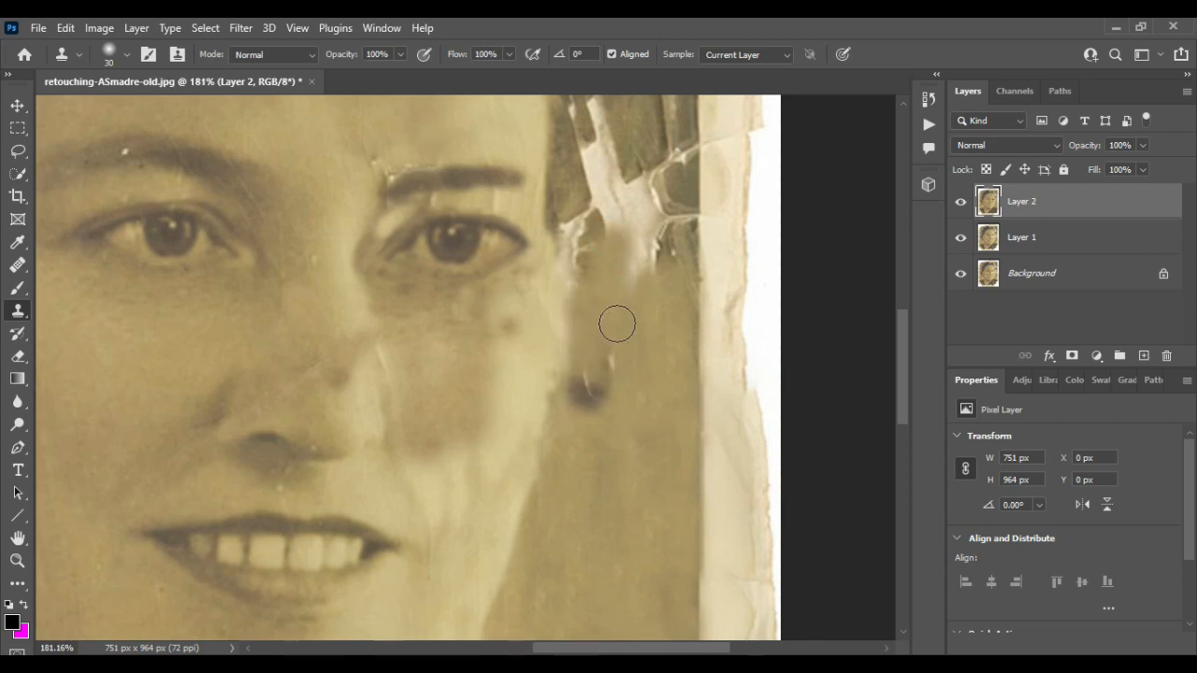
pyautogui.scroll(-1, 641, 412)
pyautogui.keyDown('alt'); pyautogui.click(650, 460); pyautogui.keyUp('alt')
pyautogui.click(588, 335)
pyautogui.moveTo(602, 336); pyautogui.dragTo(602, 363)
# - Clone over the remaining damage to the right of the cheek and jaw
pyautogui.scroll(5, 654, 502)
pyautogui.scroll(-5, 653, 503)
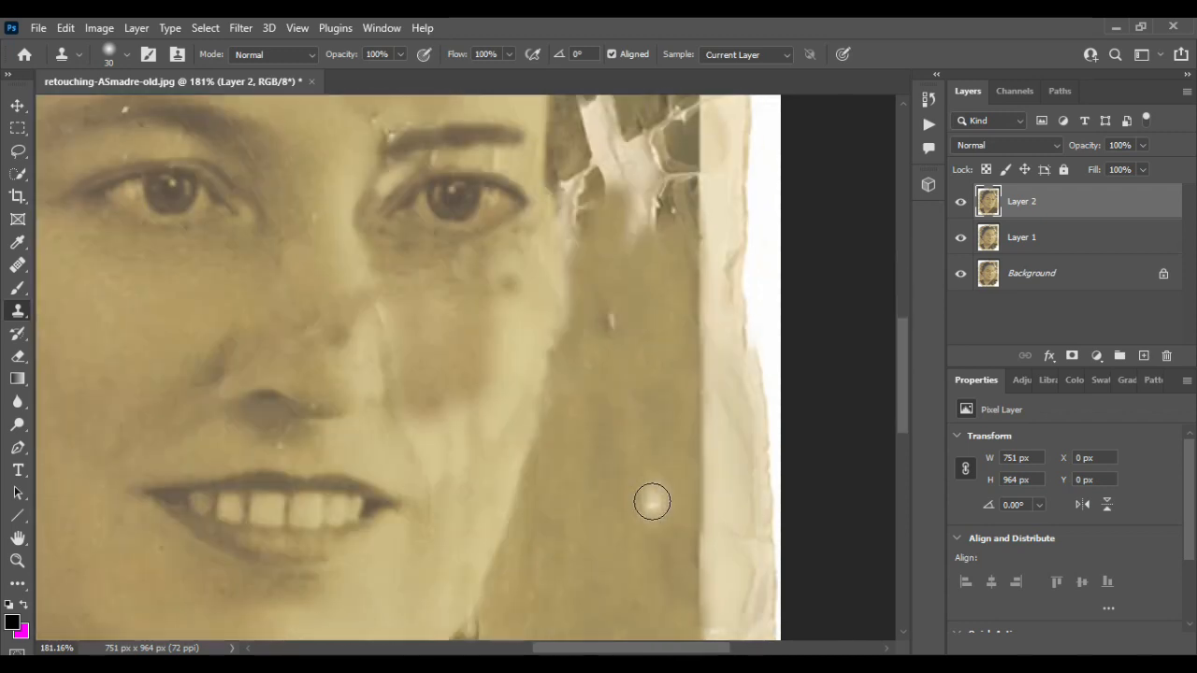
pyautogui.keyDown('alt'); pyautogui.click(652, 502); pyautogui.keyUp('alt')
pyautogui.moveTo(687, 165); pyautogui.dragTo(683, 231)
pyautogui.moveTo(649, 178)
pyautogui.mouseDown()
pyautogui.moveTo(649, 222)
pyautogui.moveTo(621, 174)
pyautogui.moveTo(603, 191)
pyautogui.moveTo(576, 265)
pyautogui.moveTo(609, 324)
pyautogui.moveTo(609, 258)
pyautogui.moveTo(578, 335)
pyautogui.moveTo(618, 350)
pyautogui.mouseUp()
pyautogui.keyDown('alt'); pyautogui.click(609, 259); pyautogui.keyUp('alt')
pyautogui.keyDown('alt'); pyautogui.click(623, 449); pyautogui.keyUp('alt')
pyautogui.scroll(3, 588, 333)
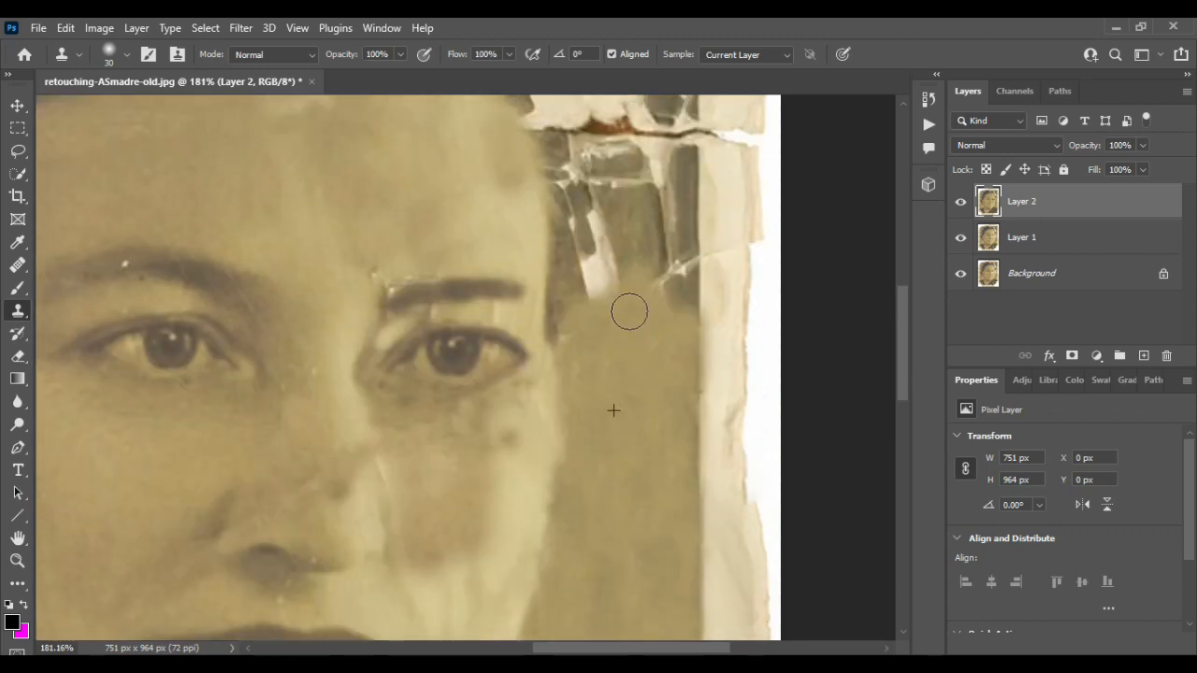
# - Using a soft 30-pixel brush with 0% hardness, clone over the damage at the right temple beside the eye
pyautogui.rightClick(671, 356)
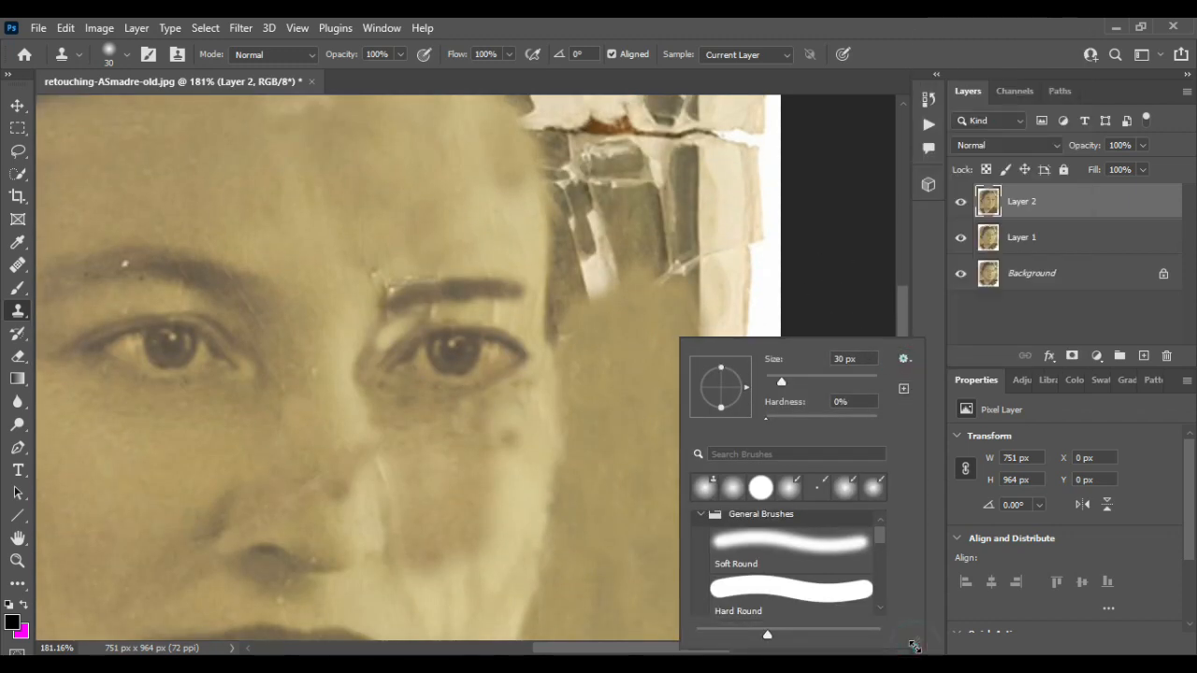
pyautogui.click(632, 340)
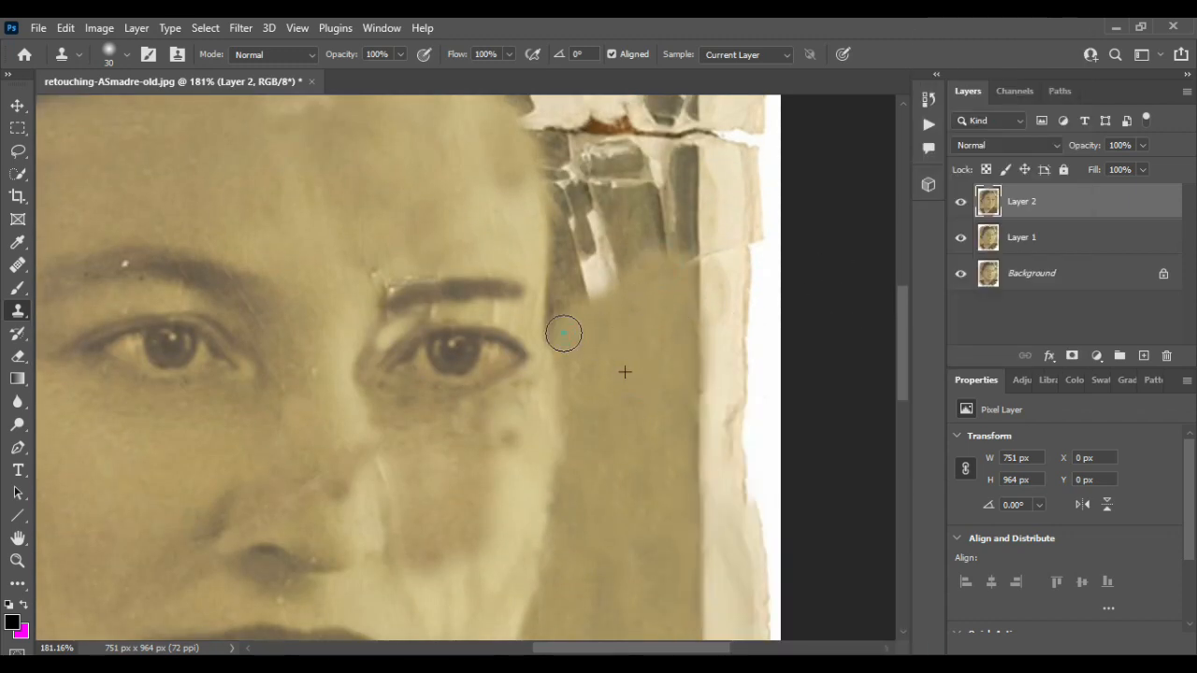
pyautogui.moveTo(564, 334)
pyautogui.mouseDown()
pyautogui.moveTo(577, 297)
pyautogui.moveTo(652, 283)
pyautogui.moveTo(647, 269)
pyautogui.moveTo(674, 281)
pyautogui.mouseUp()
pyautogui.scroll(3, 663, 328)
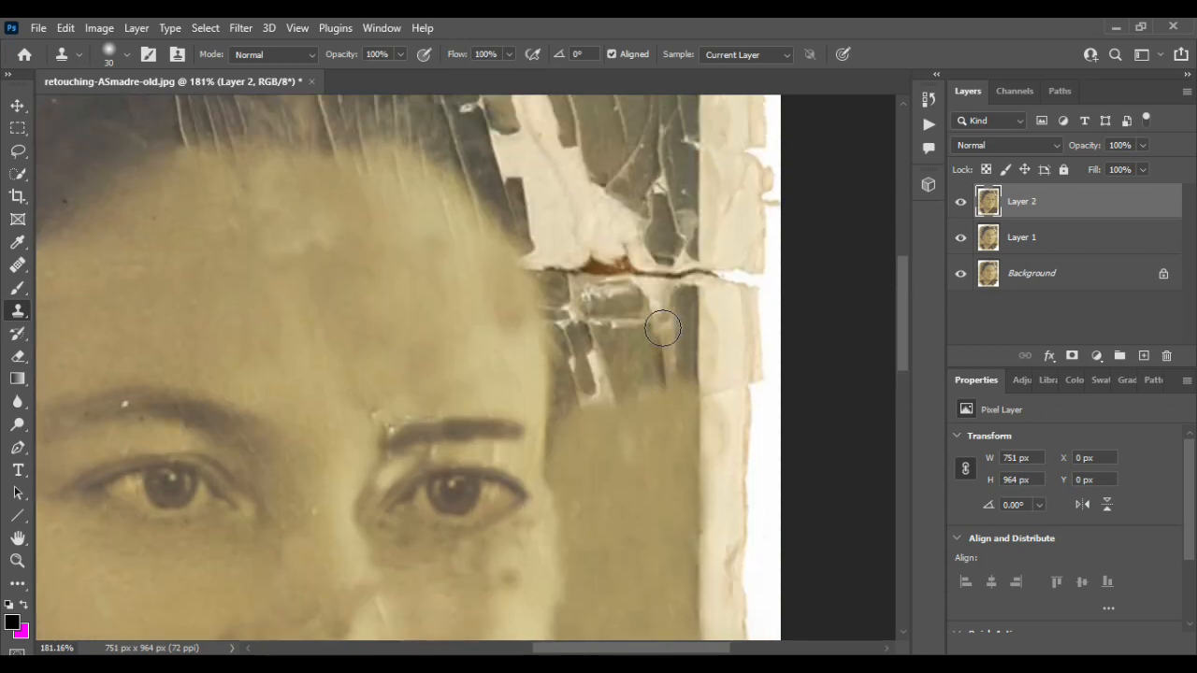
pyautogui.moveTo(623, 420)
pyautogui.mouseDown()
pyautogui.moveTo(597, 358)
pyautogui.moveTo(587, 415)
pyautogui.moveTo(579, 367)
pyautogui.moveTo(613, 364)
pyautogui.moveTo(600, 331)
pyautogui.moveTo(656, 365)
pyautogui.moveTo(682, 351)
pyautogui.moveTo(674, 325)
pyautogui.moveTo(636, 320)
pyautogui.moveTo(586, 312)
pyautogui.mouseUp()
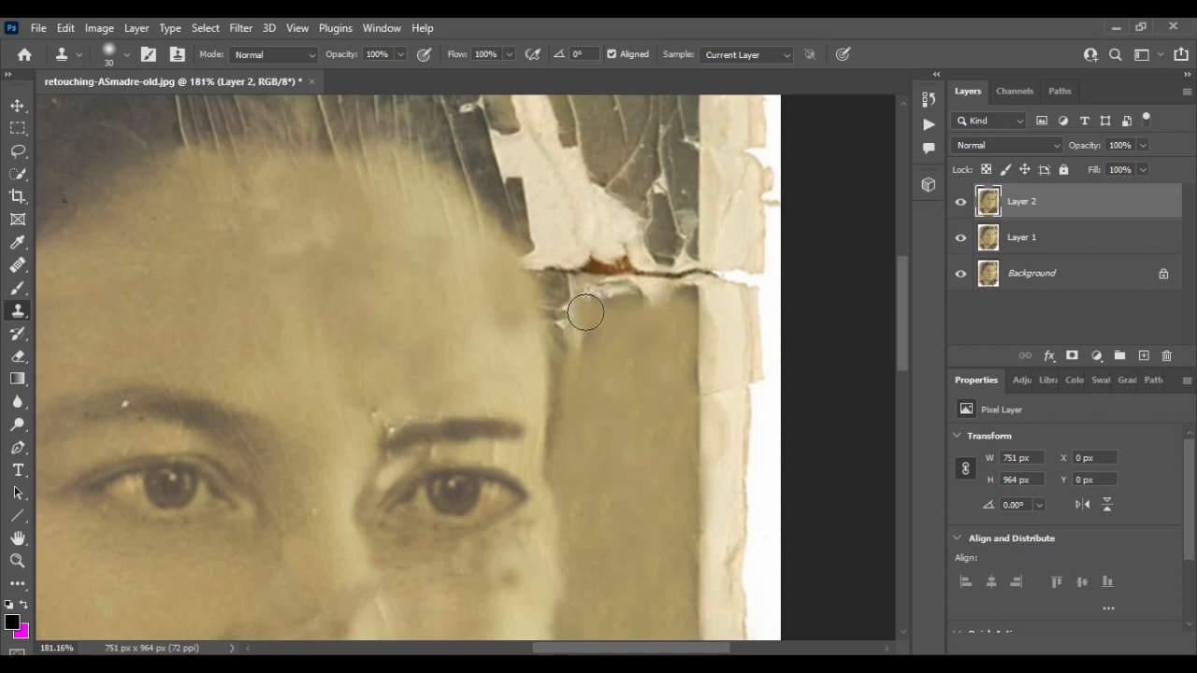
# - Clone over the torn edge beneath the hair at the right temple
pyautogui.scroll(3, 567, 433)
pyautogui.scroll(-3, 665, 339)
pyautogui.keyDown('alt'); pyautogui.click(670, 339); pyautogui.keyUp('alt')
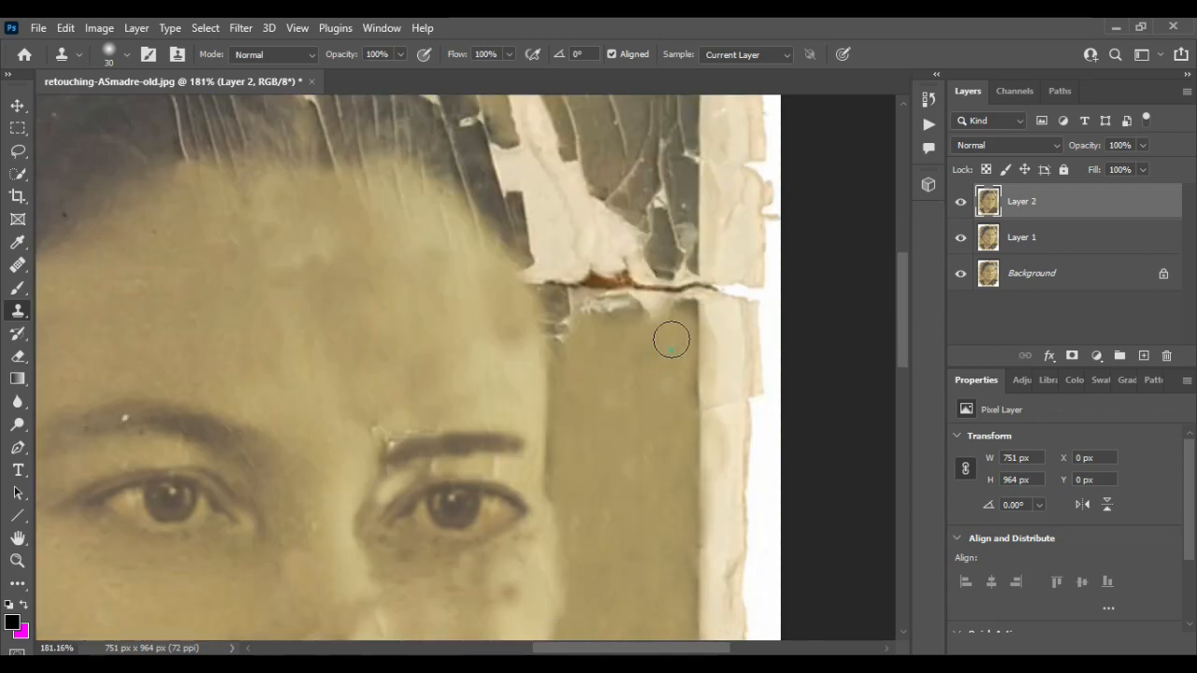
pyautogui.moveTo(685, 308)
pyautogui.mouseDown()
pyautogui.moveTo(623, 307)
pyautogui.moveTo(593, 281)
pyautogui.moveTo(567, 289)
pyautogui.moveTo(558, 278)
pyautogui.mouseUp()
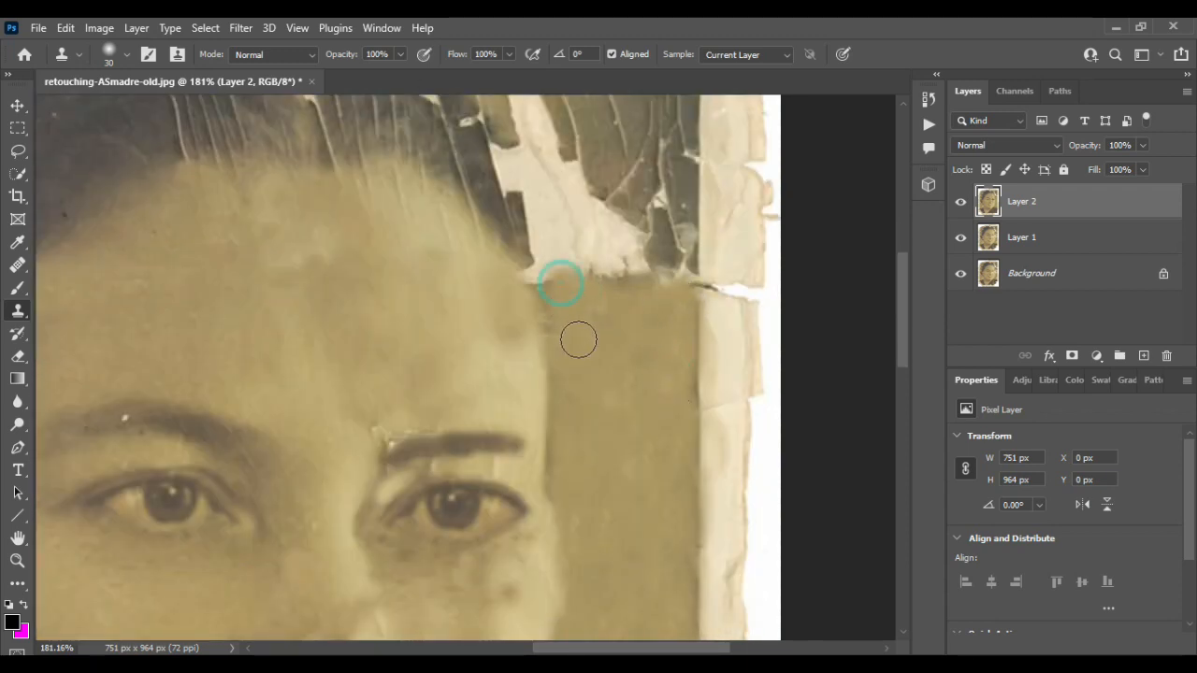
pyautogui.hotkey('ctrl', '0')
pyautogui.scroll(4, 580, 338)
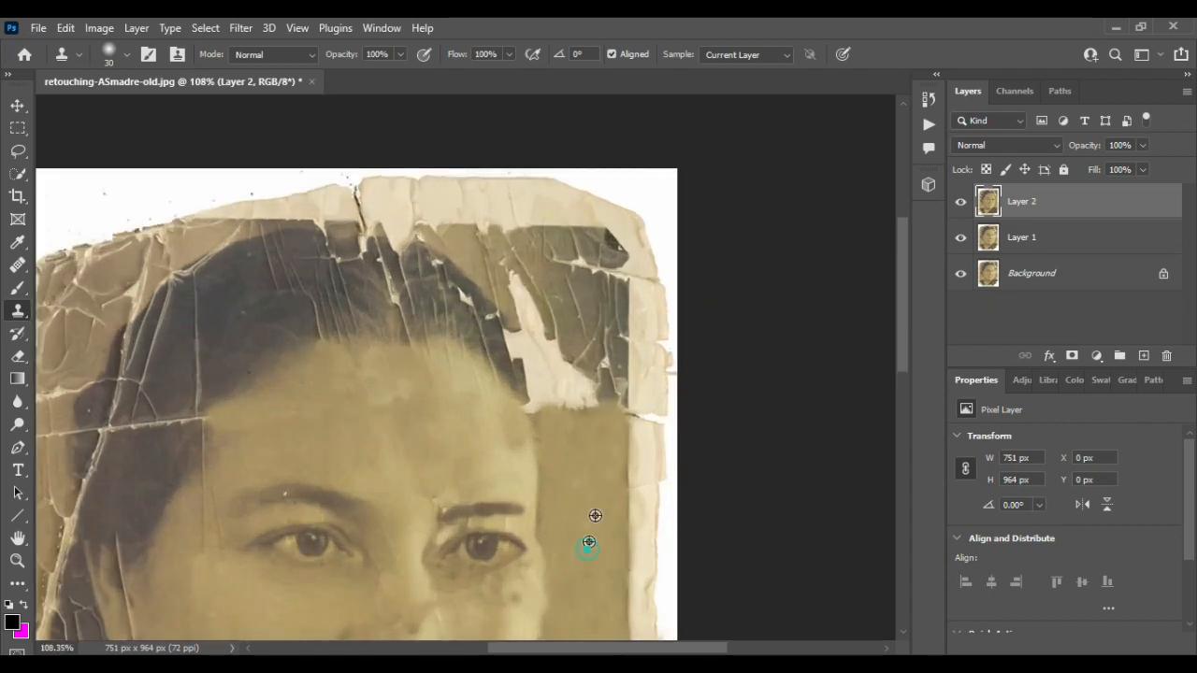
# - Clone plain background tone over the torn area beside the hair above the right temple
pyautogui.moveTo(554, 335)
pyautogui.mouseDown()
pyautogui.moveTo(545, 411)
pyautogui.moveTo(541, 371)
pyautogui.mouseUp()
pyautogui.keyDown('alt'); pyautogui.click(607, 436); pyautogui.keyUp('alt')
pyautogui.moveTo(625, 376)
pyautogui.mouseDown()
pyautogui.moveTo(608, 323)
pyautogui.moveTo(594, 312)
pyautogui.moveTo(584, 340)
pyautogui.moveTo(615, 375)
pyautogui.moveTo(605, 337)
pyautogui.moveTo(585, 402)
pyautogui.mouseUp()
pyautogui.scroll(2, 602, 428)
pyautogui.keyDown('alt'); pyautogui.click(604, 492); pyautogui.keyUp('alt')
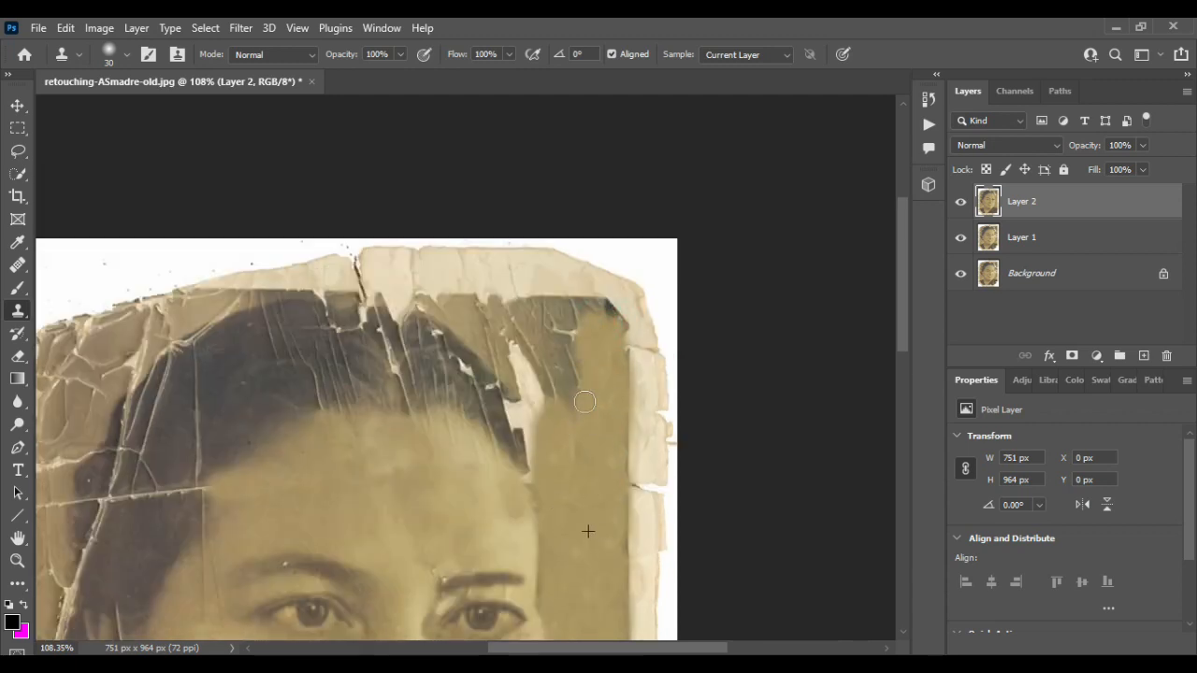
pyautogui.moveTo(568, 296); pyautogui.dragTo(578, 425)
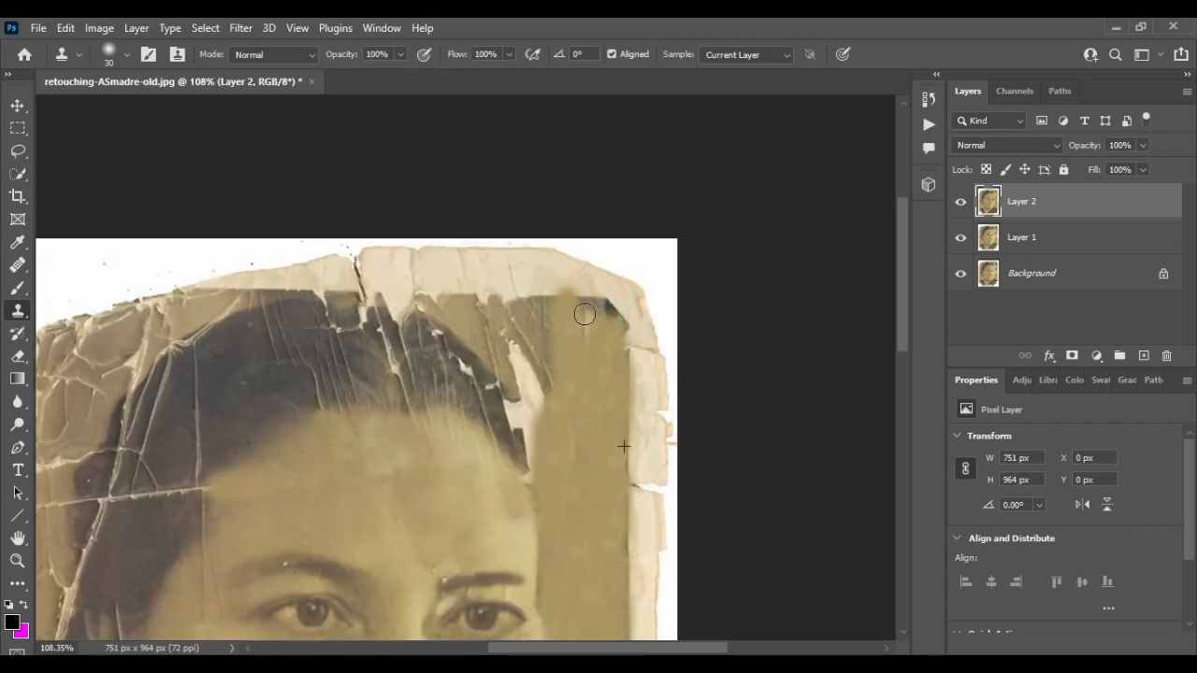
pyautogui.moveTo(550, 308); pyautogui.dragTo(536, 339)
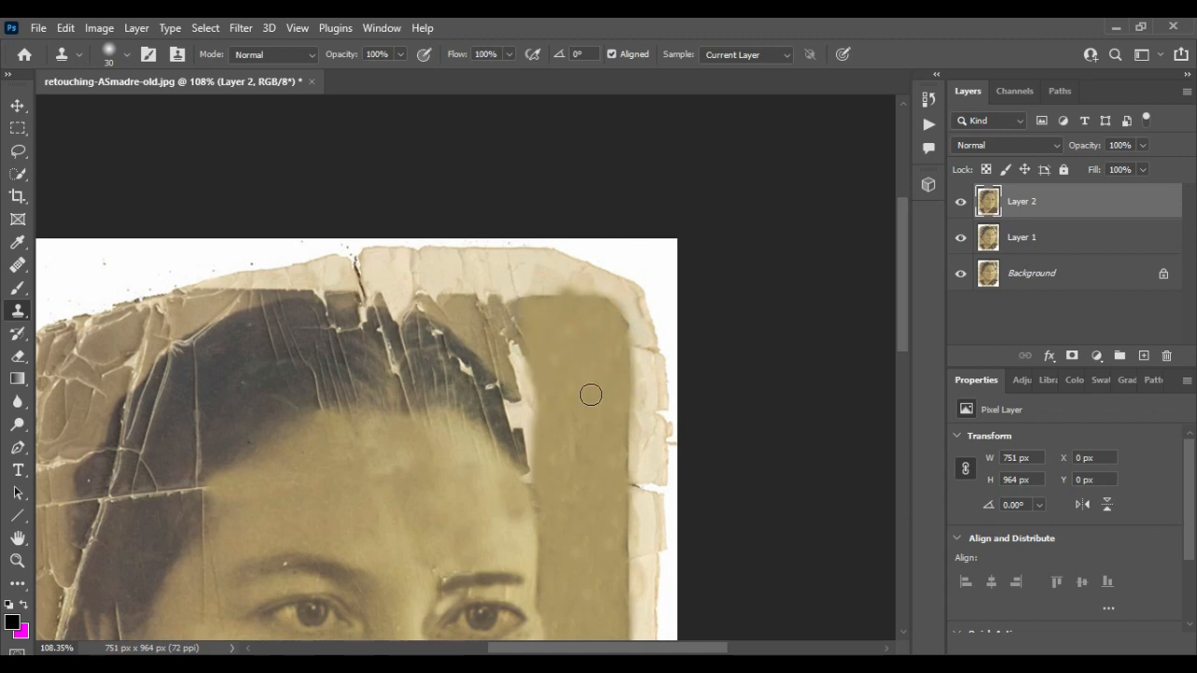
pyautogui.moveTo(590, 395)
pyautogui.mouseDown()
pyautogui.moveTo(526, 356)
pyautogui.moveTo(503, 310)
pyautogui.mouseUp()
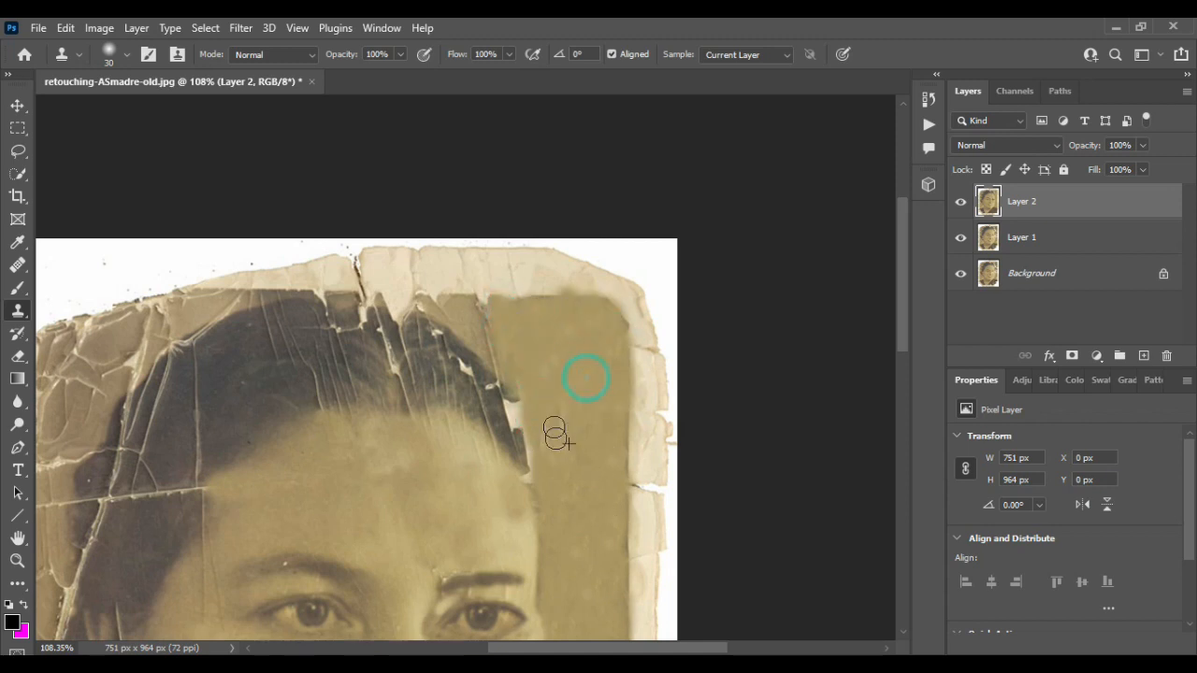
pyautogui.scroll(5, 499, 385)
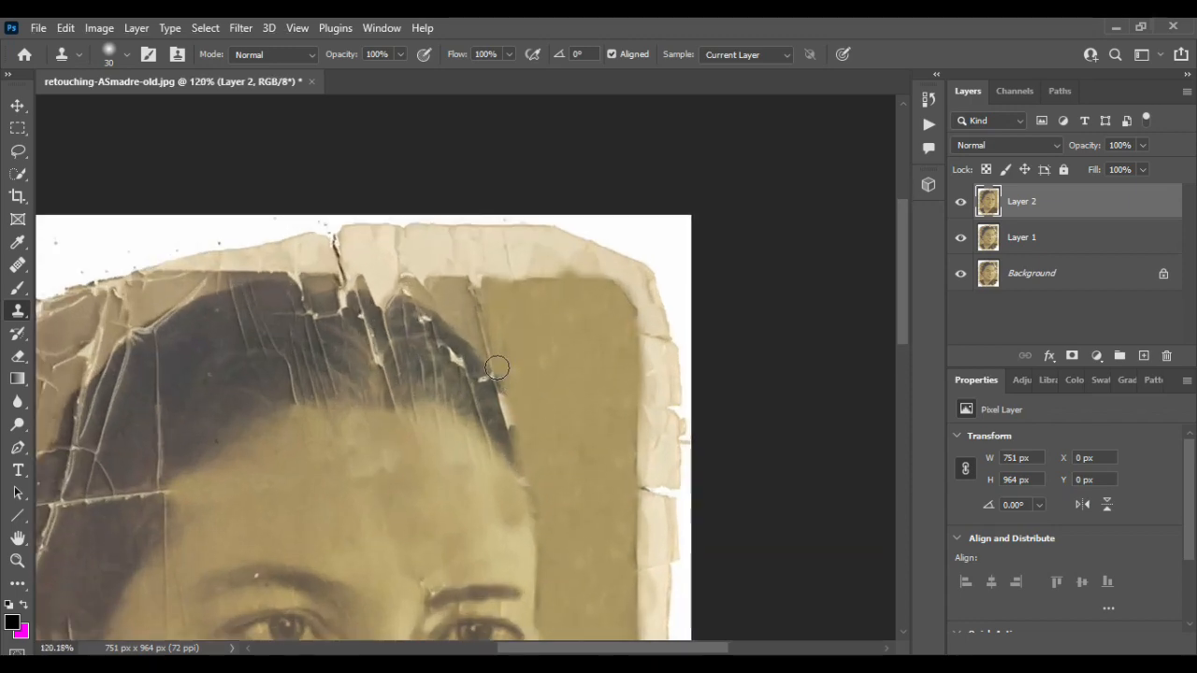
# - With a 15-pixel brush, clone over the cracks along the hair's right edge
pyautogui.scroll(2, 496, 384)
pyautogui.moveTo(496, 408); pyautogui.dragTo(545, 580)
pyautogui.moveTo(539, 495)
pyautogui.mouseDown()
pyautogui.moveTo(507, 463)
pyautogui.moveTo(468, 359)
pyautogui.moveTo(467, 408)
pyautogui.moveTo(449, 363)
pyautogui.moveTo(439, 375)
pyautogui.moveTo(439, 426)
pyautogui.moveTo(457, 475)
pyautogui.mouseUp()
pyautogui.keyDown('alt'); pyautogui.click(487, 415); pyautogui.keyUp('alt')
pyautogui.moveTo(462, 398)
pyautogui.mouseDown()
pyautogui.moveTo(387, 311)
pyautogui.moveTo(462, 372)
pyautogui.moveTo(410, 299)
pyautogui.moveTo(404, 365)
pyautogui.moveTo(357, 281)
pyautogui.moveTo(391, 332)
pyautogui.moveTo(368, 285)
pyautogui.moveTo(312, 216)
pyautogui.mouseUp()
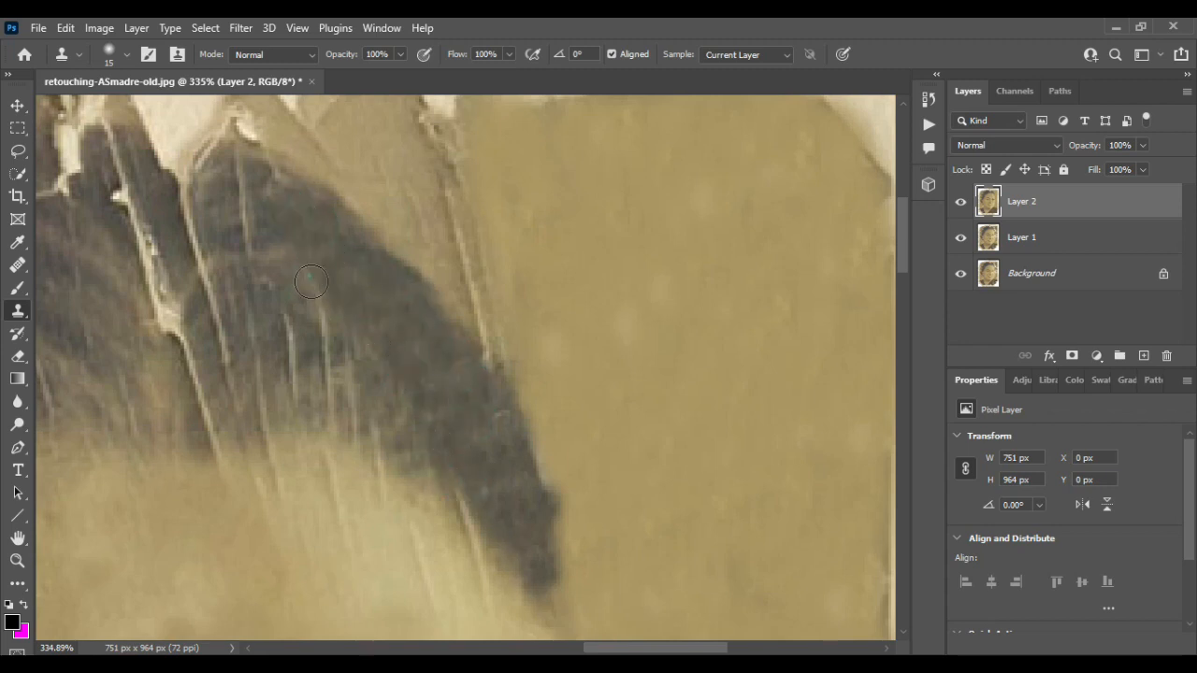
pyautogui.keyDown('alt'); pyautogui.click(385, 326); pyautogui.keyUp('alt')
pyautogui.moveTo(334, 319); pyautogui.dragTo(331, 357)
pyautogui.keyDown('alt'); pyautogui.click(375, 355); pyautogui.keyUp('alt')
pyautogui.moveTo(297, 299)
pyautogui.mouseDown()
pyautogui.moveTo(335, 362)
pyautogui.moveTo(297, 356)
pyautogui.moveTo(353, 411)
pyautogui.moveTo(343, 367)
pyautogui.mouseUp()
pyautogui.keyDown('alt'); pyautogui.click(358, 359); pyautogui.keyUp('alt')
pyautogui.moveTo(368, 432); pyautogui.dragTo(436, 427)
pyautogui.scroll(-3, 461, 379)
pyautogui.scroll(2, 462, 381)
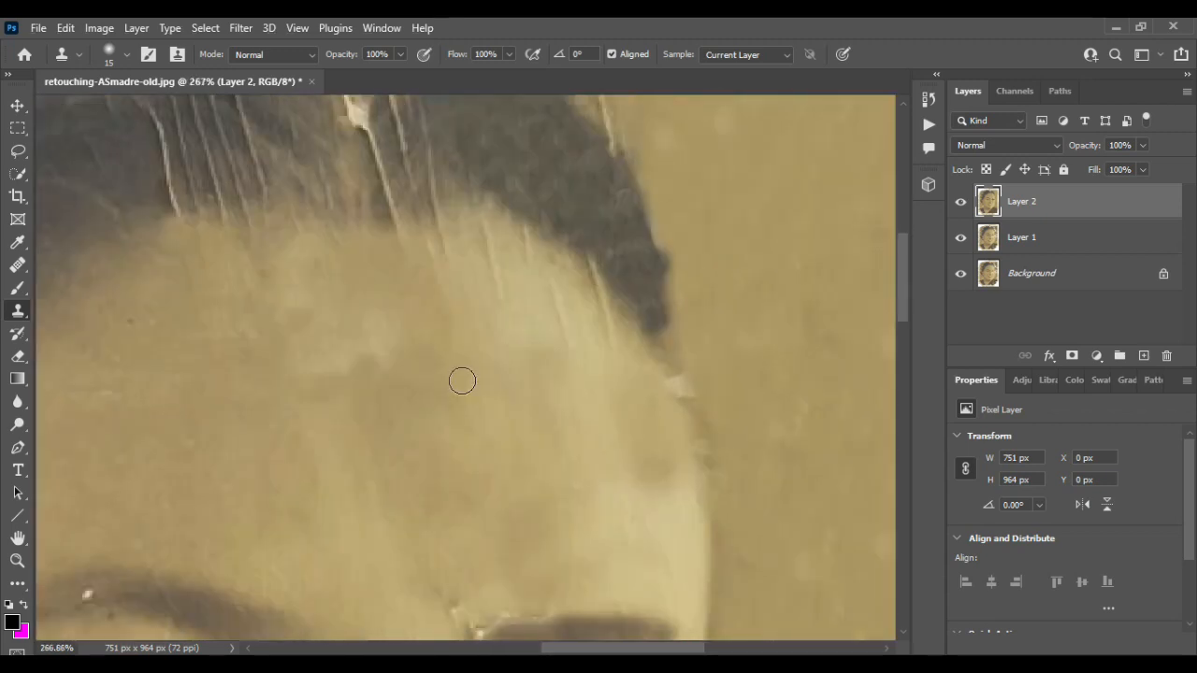
# - Clone over the light cracks running through the hair above the right forehead
pyautogui.moveTo(547, 286); pyautogui.dragTo(565, 327)
pyautogui.click(576, 312)
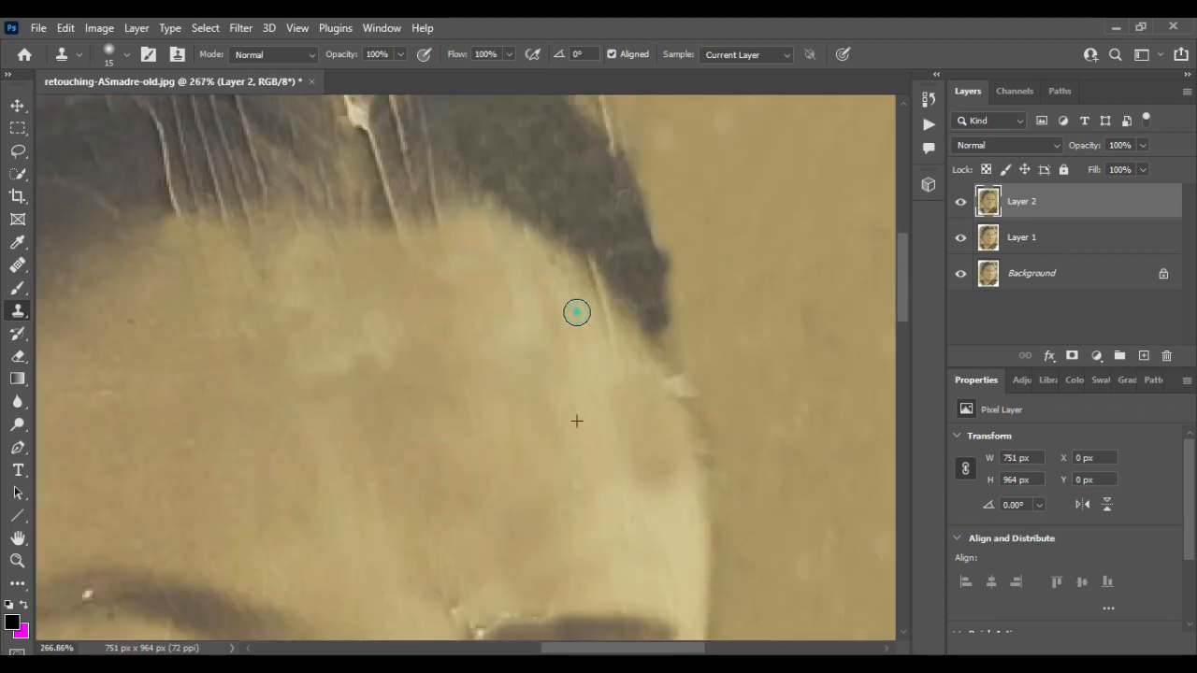
pyautogui.moveTo(593, 285); pyautogui.dragTo(618, 374)
pyautogui.scroll(3, 377, 361)
pyautogui.keyDown('alt'); pyautogui.click(530, 281); pyautogui.keyUp('alt')
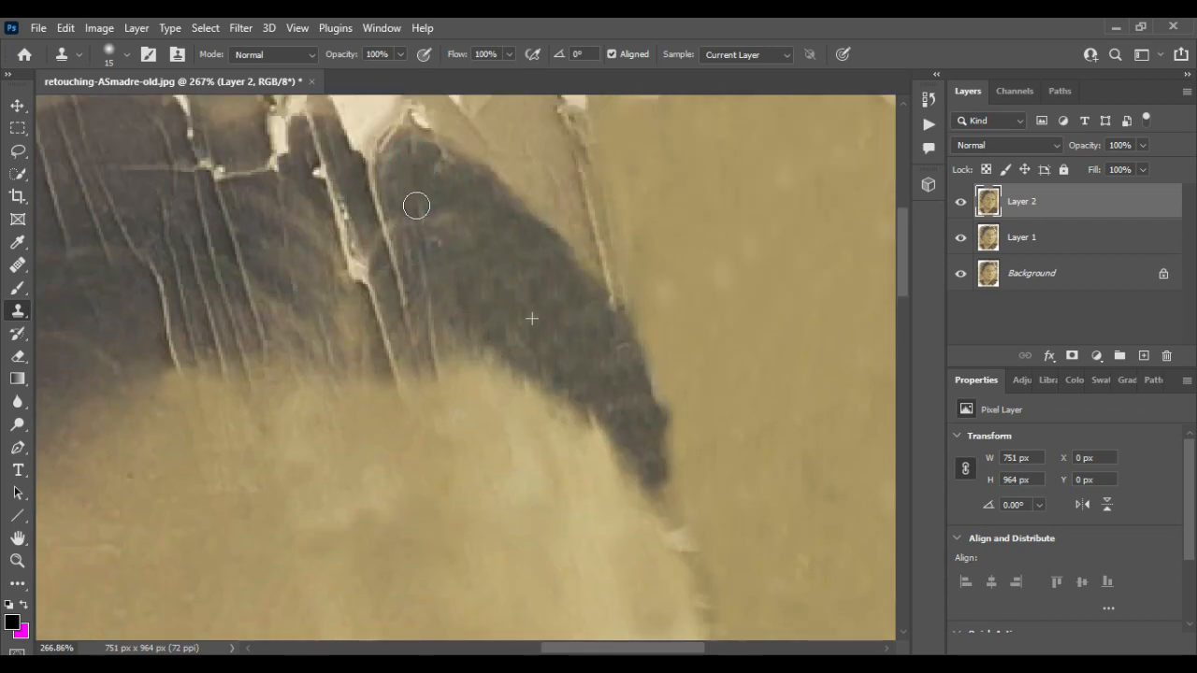
pyautogui.moveTo(417, 206); pyautogui.dragTo(418, 220)
pyautogui.keyDown('alt'); pyautogui.click(501, 290); pyautogui.keyUp('alt')
pyautogui.moveTo(431, 245); pyautogui.dragTo(437, 358)
pyautogui.keyDown('alt'); pyautogui.click(494, 245); pyautogui.keyUp('alt')
pyautogui.moveTo(384, 210)
pyautogui.mouseDown()
pyautogui.moveTo(379, 188)
pyautogui.moveTo(395, 256)
pyautogui.moveTo(363, 279)
pyautogui.moveTo(390, 356)
pyautogui.mouseUp()
pyautogui.keyDown('alt'); pyautogui.click(502, 275); pyautogui.keyUp('alt')
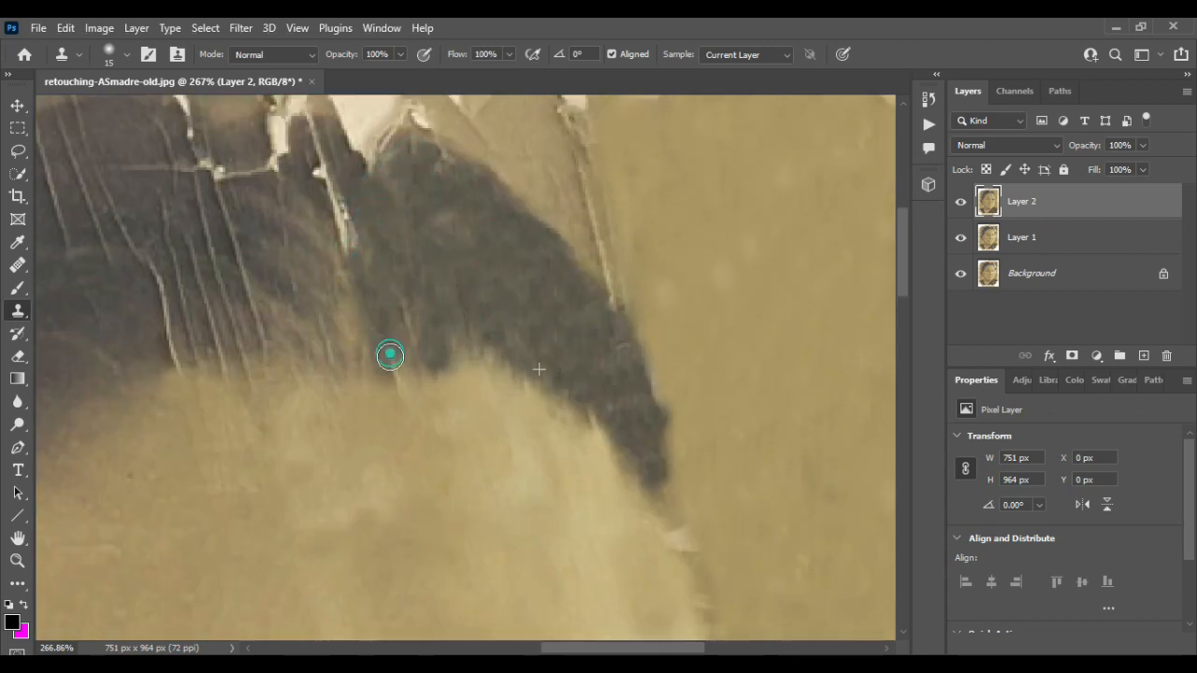
# - Clone over the remaining light streaks at the lower edge of the hair above the forehead
pyautogui.keyDown('alt'); pyautogui.click(513, 252); pyautogui.keyUp('alt')
pyautogui.moveTo(407, 293)
pyautogui.mouseDown()
pyautogui.moveTo(411, 323)
pyautogui.moveTo(392, 266)
pyautogui.mouseUp()
pyautogui.keyDown('alt'); pyautogui.click(546, 301); pyautogui.keyUp('alt')
pyautogui.moveTo(451, 223)
pyautogui.mouseDown()
pyautogui.moveTo(440, 230)
pyautogui.moveTo(524, 319)
pyautogui.mouseUp()
pyautogui.keyDown('alt'); pyautogui.click(594, 363); pyautogui.keyUp('alt')
pyautogui.moveTo(466, 209)
pyautogui.mouseDown()
pyautogui.moveTo(387, 183)
pyautogui.moveTo(421, 219)
pyautogui.moveTo(382, 253)
pyautogui.moveTo(409, 332)
pyautogui.moveTo(416, 435)
pyautogui.mouseUp()
# - Clone out the vertical cracks across the top of the hair near the photo's upper edge
pyautogui.hscroll(-3, 566, 298)
pyautogui.keyDown('alt'); pyautogui.click(604, 287); pyautogui.keyUp('alt')
pyautogui.moveTo(424, 243); pyautogui.dragTo(453, 343)
pyautogui.keyDown('alt'); pyautogui.click(612, 271); pyautogui.keyUp('alt')
pyautogui.moveTo(394, 226)
pyautogui.mouseDown()
pyautogui.moveTo(443, 398)
pyautogui.moveTo(455, 355)
pyautogui.mouseUp()
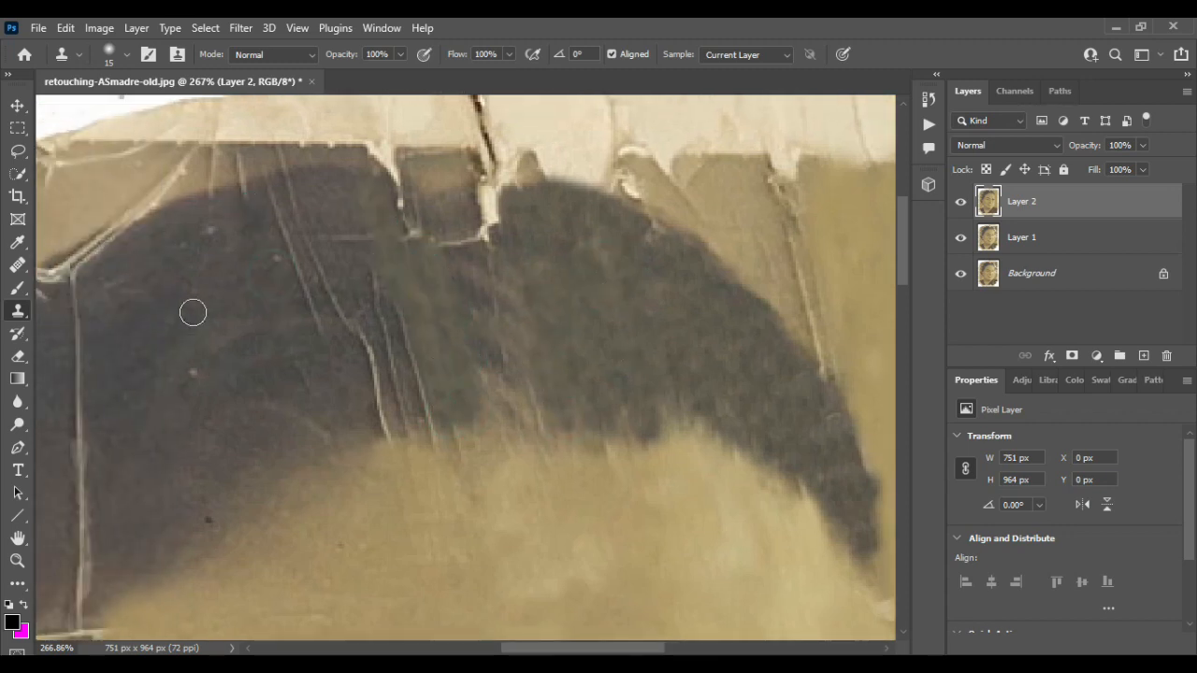
pyautogui.moveTo(270, 195)
pyautogui.mouseDown()
pyautogui.moveTo(309, 296)
pyautogui.moveTo(317, 276)
pyautogui.moveTo(354, 342)
pyautogui.moveTo(379, 322)
pyautogui.moveTo(379, 422)
pyautogui.mouseUp()
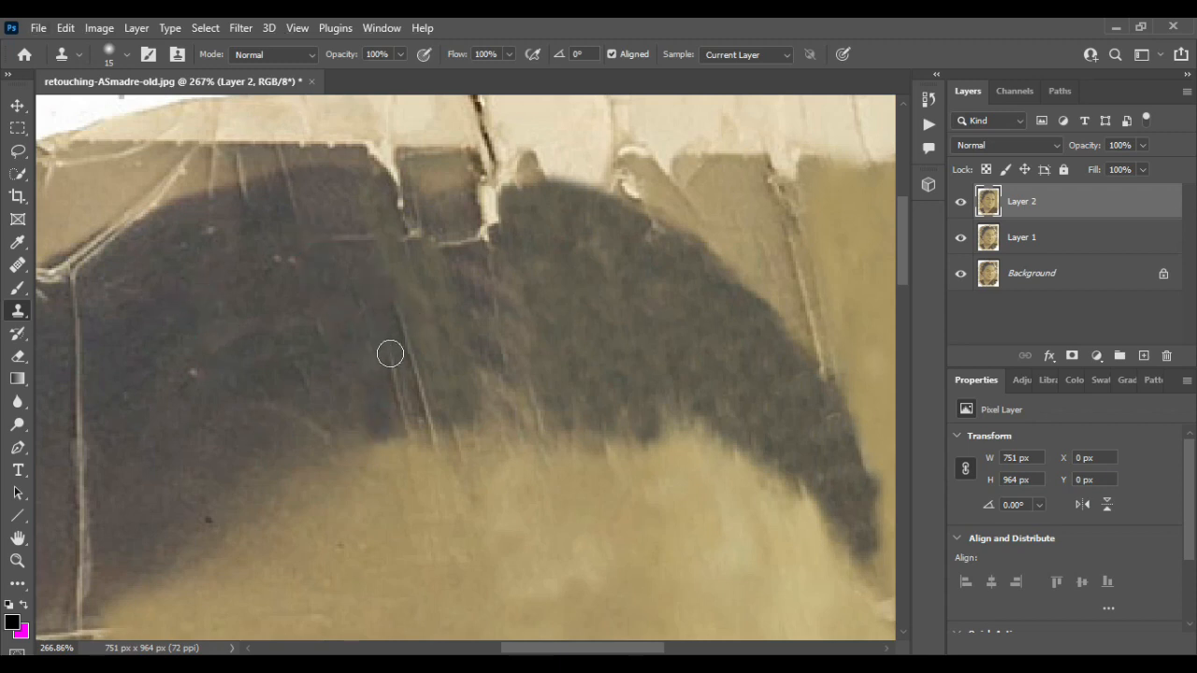
pyautogui.moveTo(390, 354); pyautogui.dragTo(397, 284)
pyautogui.moveTo(373, 239); pyautogui.dragTo(318, 237)
pyautogui.keyDown('alt'); pyautogui.click(326, 327); pyautogui.keyUp('alt')
pyautogui.moveTo(409, 235); pyautogui.dragTo(481, 241)
pyautogui.scroll(3, 304, 298)
pyautogui.keyDown('alt'); pyautogui.click(347, 367); pyautogui.keyUp('alt')
pyautogui.moveTo(356, 264)
pyautogui.mouseDown()
pyautogui.moveTo(455, 271)
pyautogui.moveTo(459, 302)
pyautogui.mouseUp()
pyautogui.scroll(-5, 299, 327)
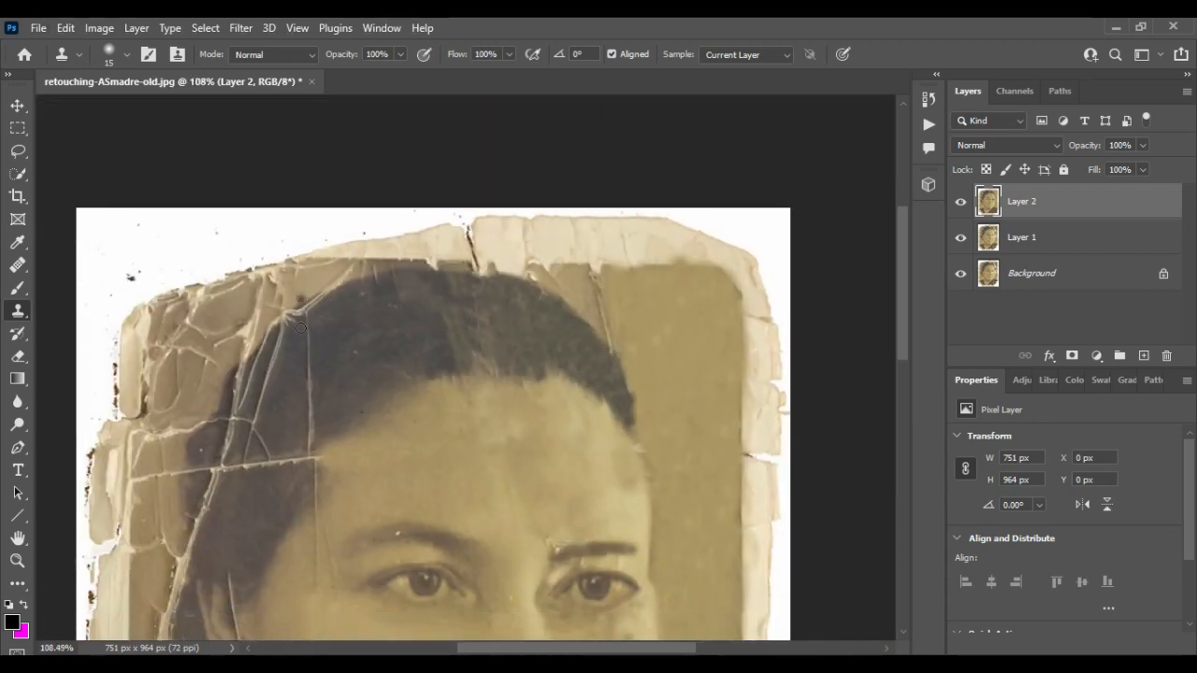
# - Clone background over the torn edge above the hair at the top right corner
pyautogui.scroll(-1, 315, 331)
pyautogui.scroll(-2, 314, 331)
pyautogui.scroll(2, 398, 384)
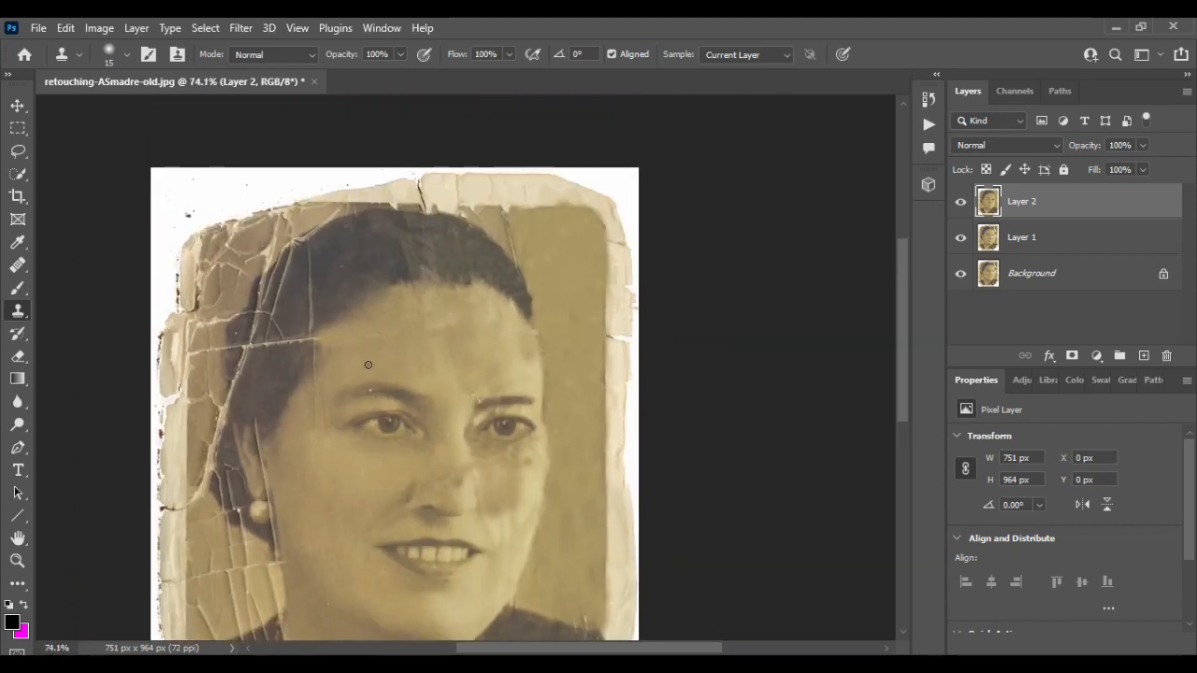
pyautogui.scroll(4, 377, 345)
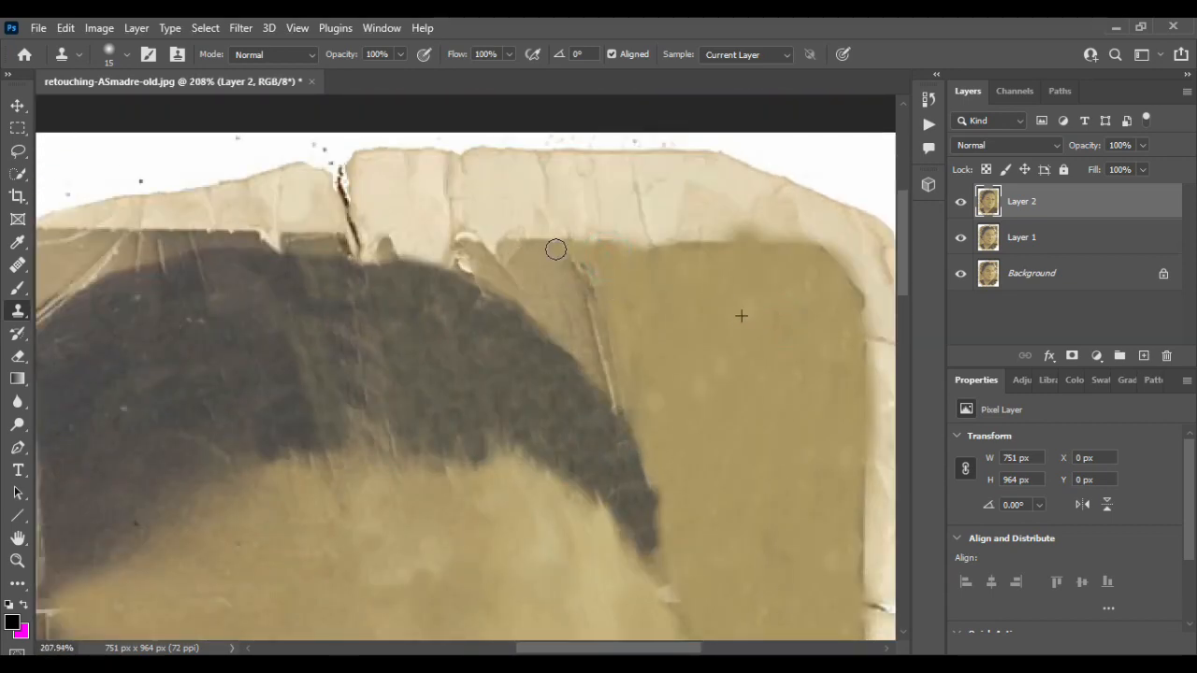
pyautogui.moveTo(555, 250); pyautogui.dragTo(660, 250)
pyautogui.keyDown('alt'); pyautogui.click(754, 313); pyautogui.keyUp('alt')
pyautogui.moveTo(505, 261); pyautogui.dragTo(489, 250)
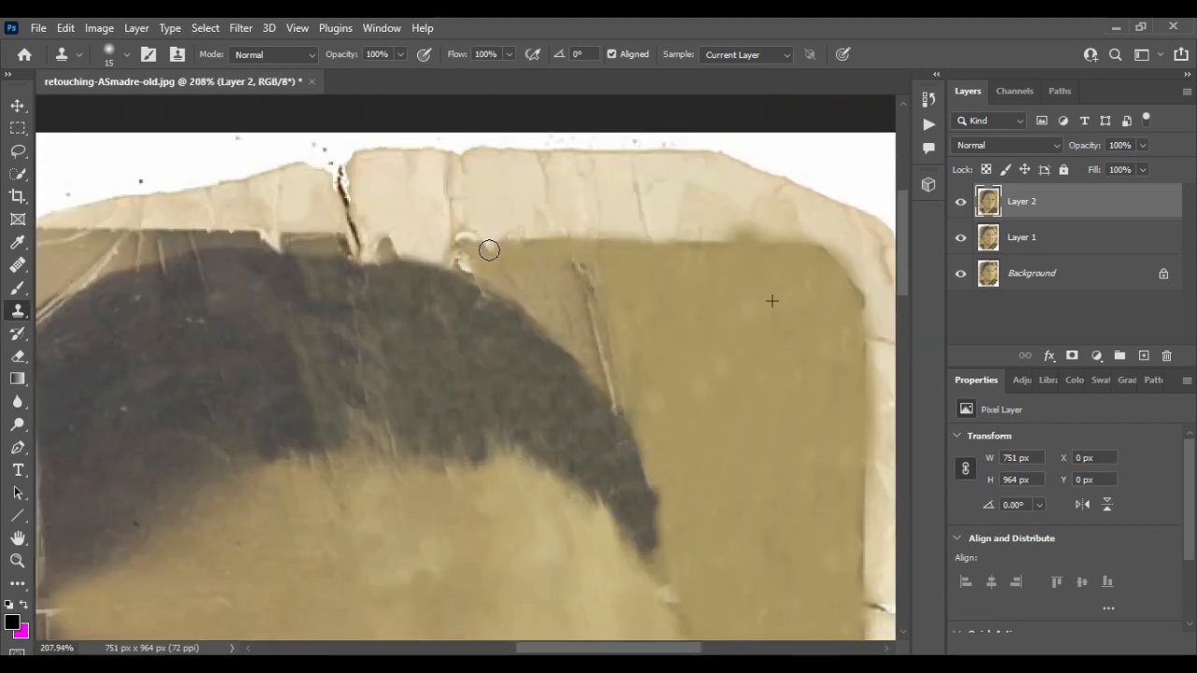
pyautogui.moveTo(547, 285)
pyautogui.mouseDown()
pyautogui.moveTo(597, 327)
pyautogui.moveTo(616, 394)
pyautogui.mouseUp()
pyautogui.keyDown('alt'); pyautogui.click(658, 279); pyautogui.keyUp('alt')
pyautogui.moveTo(455, 256)
pyautogui.mouseDown()
pyautogui.moveTo(347, 244)
pyautogui.moveTo(463, 263)
pyautogui.mouseUp()
pyautogui.moveTo(403, 253); pyautogui.dragTo(371, 249)
# - Select the vertical crack in the hair at the upper left with the Lasso and fill the selection
pyautogui.hscroll(-3, 641, 319)
pyautogui.scroll(-3, 561, 317)
pyautogui.scroll(1, 523, 315)
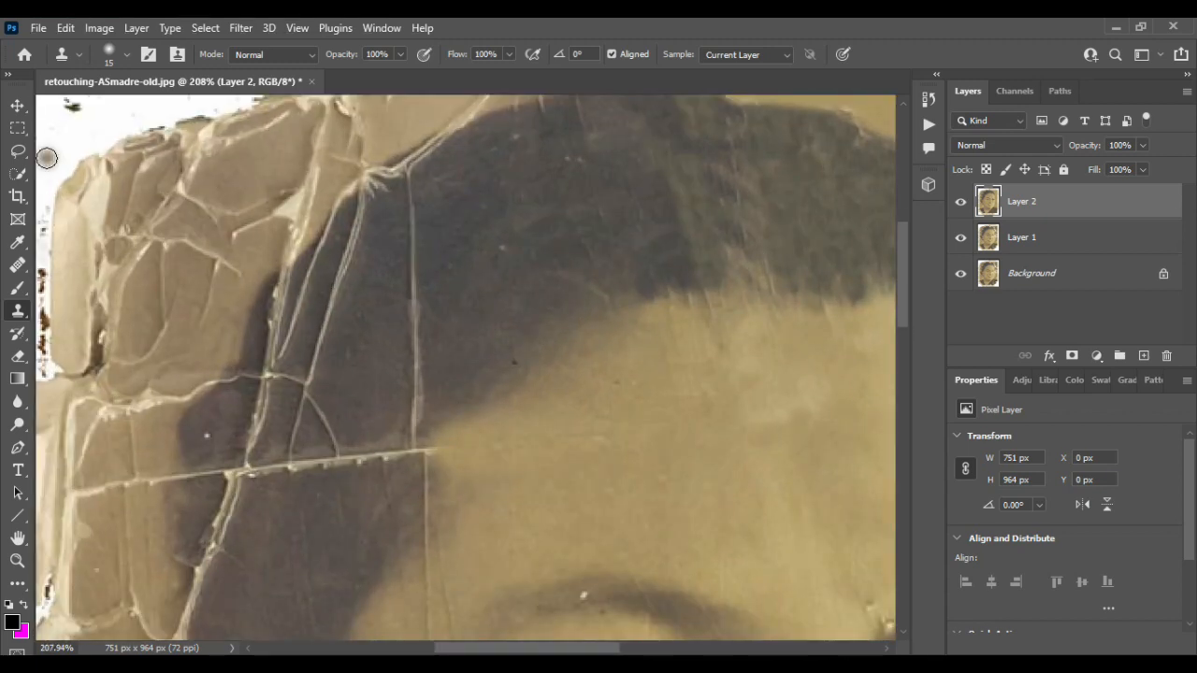
pyautogui.press('l')
pyautogui.moveTo(441, 198); pyautogui.dragTo(436, 185)
pyautogui.click(66, 27)
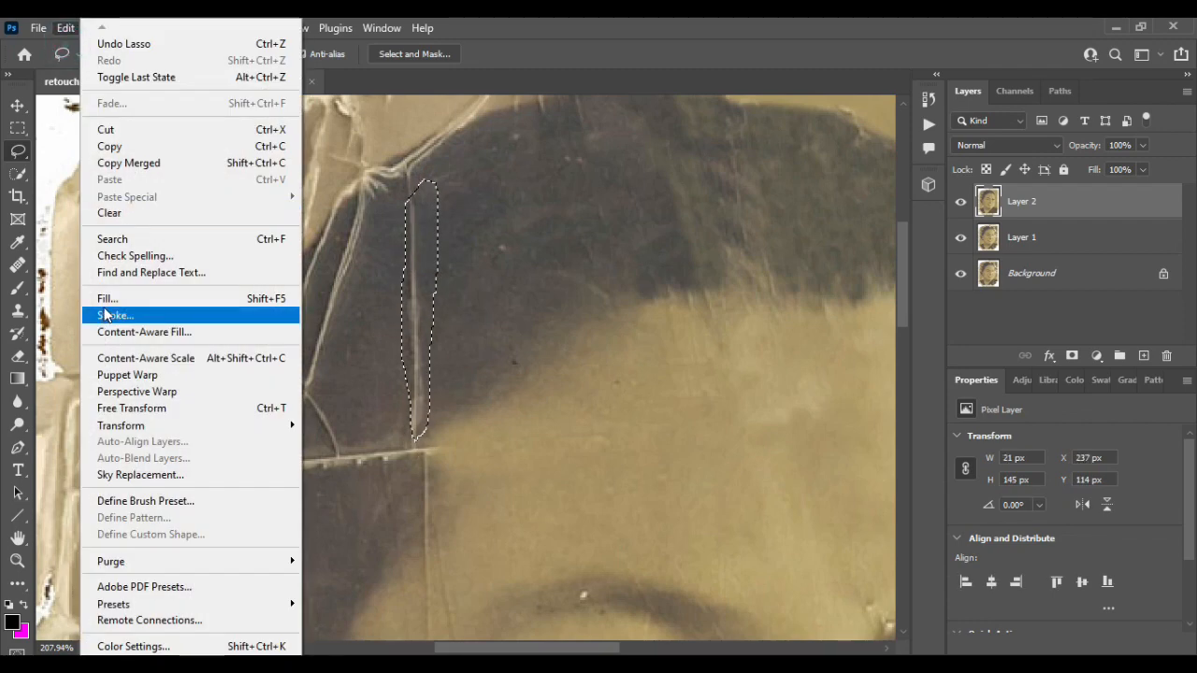
pyautogui.click(110, 313)
pyautogui.click(966, 105)
pyautogui.scroll(-3, 475, 235)
pyautogui.press('s')
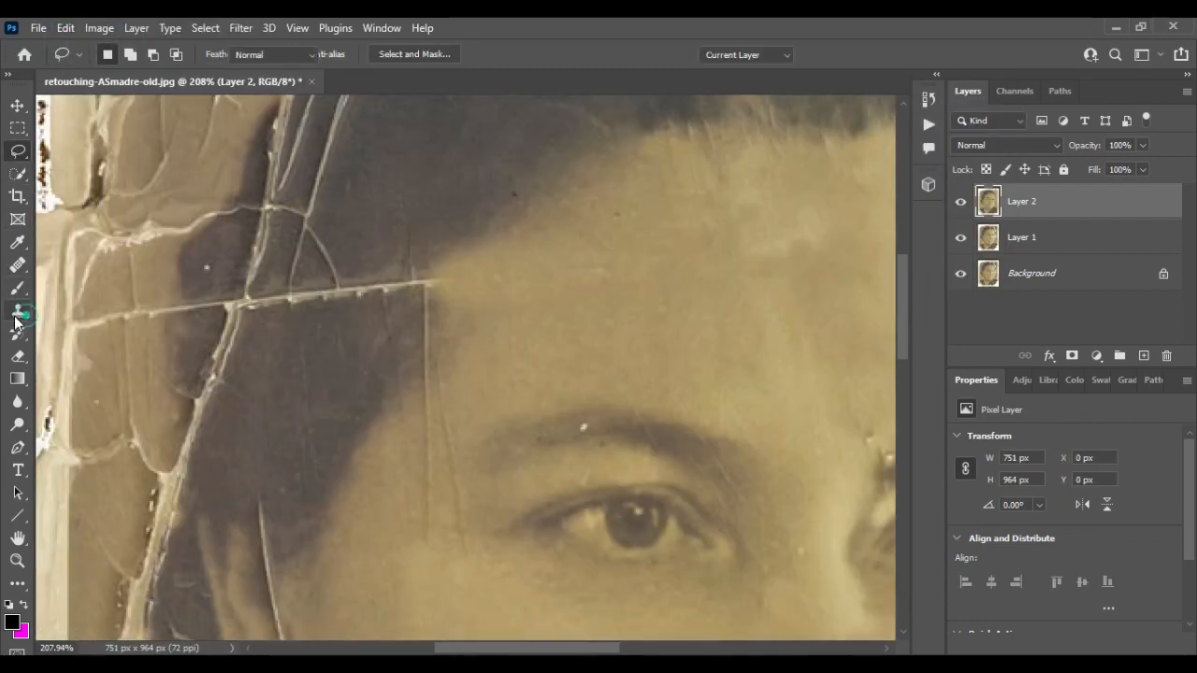
# - Clone over the horizontal crack where the hairline meets the left side of the forehead
pyautogui.scroll(2, 452, 120)
pyautogui.keyDown('alt'); pyautogui.click(451, 121); pyautogui.keyUp('alt')
pyautogui.moveTo(423, 350); pyautogui.dragTo(357, 357)
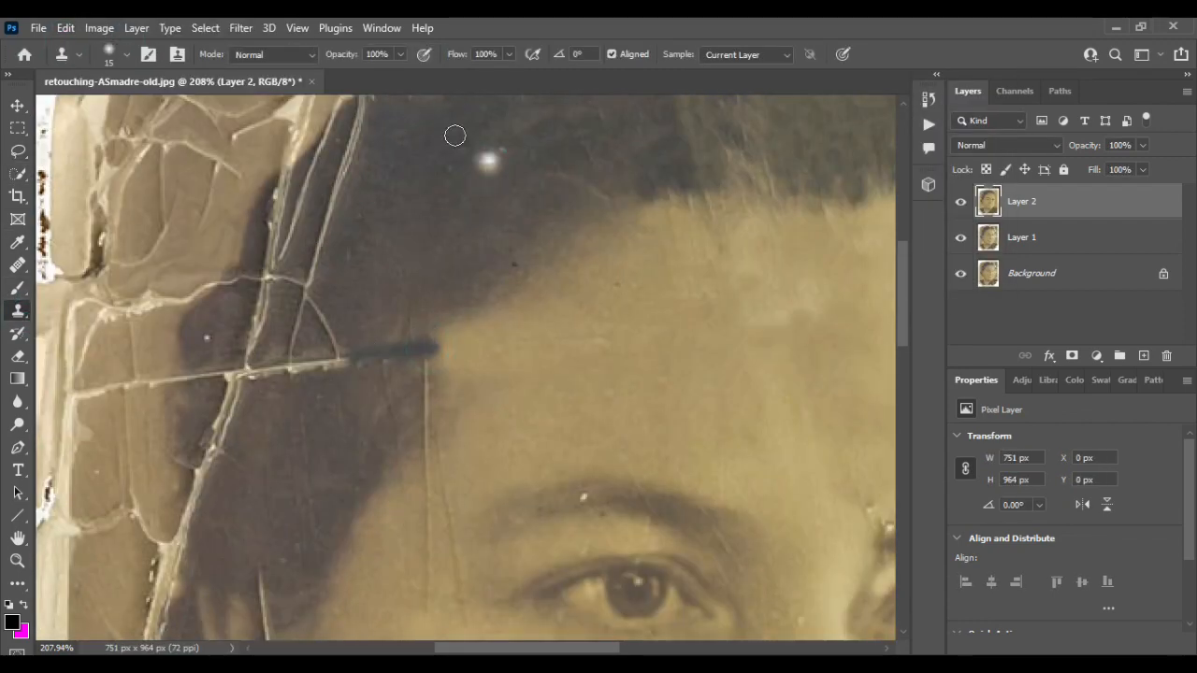
pyautogui.hotkey('ctrl', 'z')
pyautogui.hotkey('ctrl', 'z')
pyautogui.keyDown('alt'); pyautogui.click(476, 158); pyautogui.keyUp('alt')
pyautogui.moveTo(336, 356); pyautogui.dragTo(259, 376)
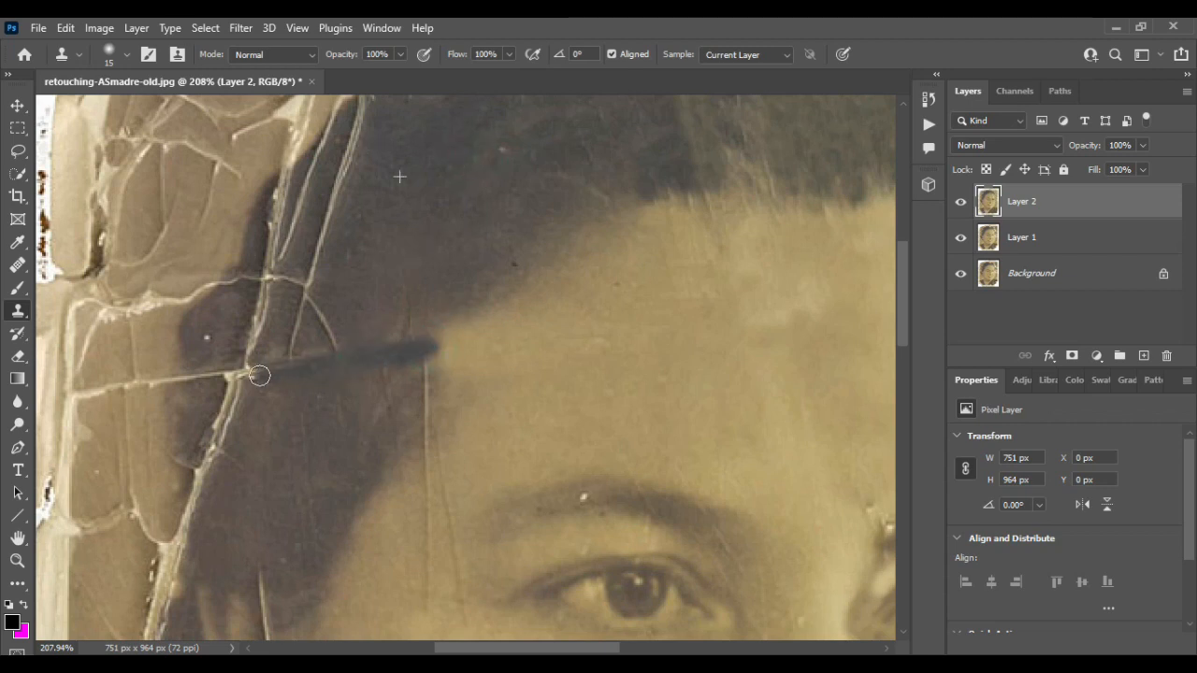
# - Clone over the long crack along the hair's left edge near the temple
pyautogui.scroll(3, 413, 221)
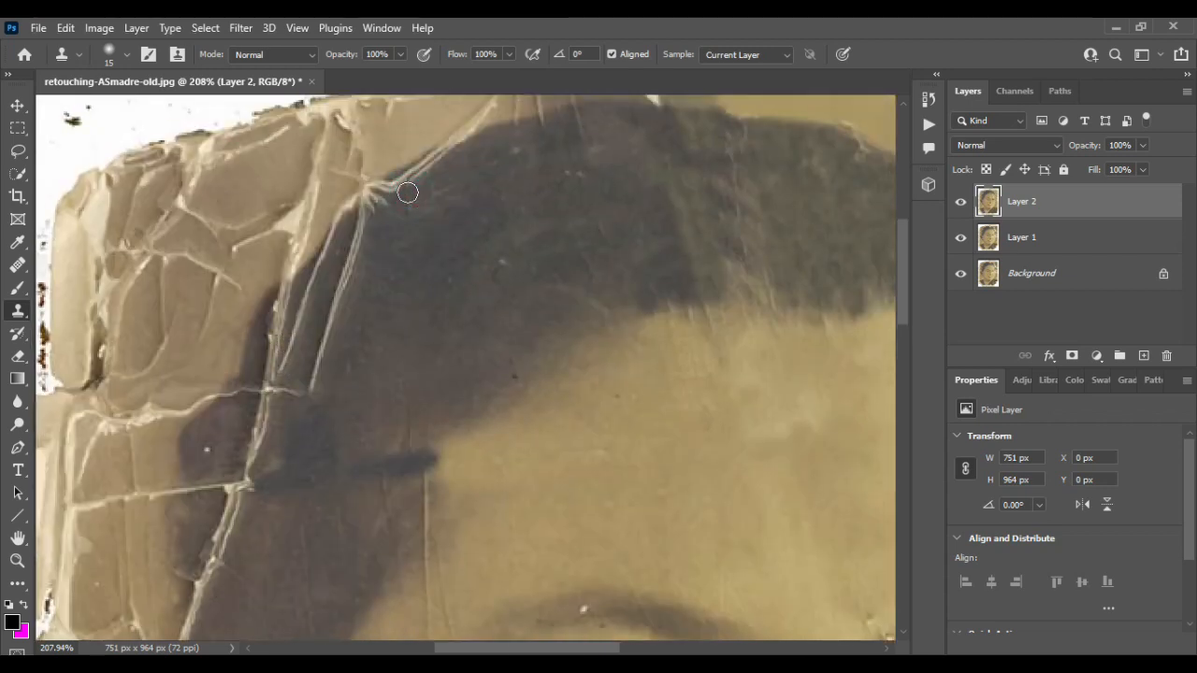
pyautogui.moveTo(361, 237)
pyautogui.mouseDown()
pyautogui.moveTo(326, 267)
pyautogui.moveTo(288, 374)
pyautogui.mouseUp()
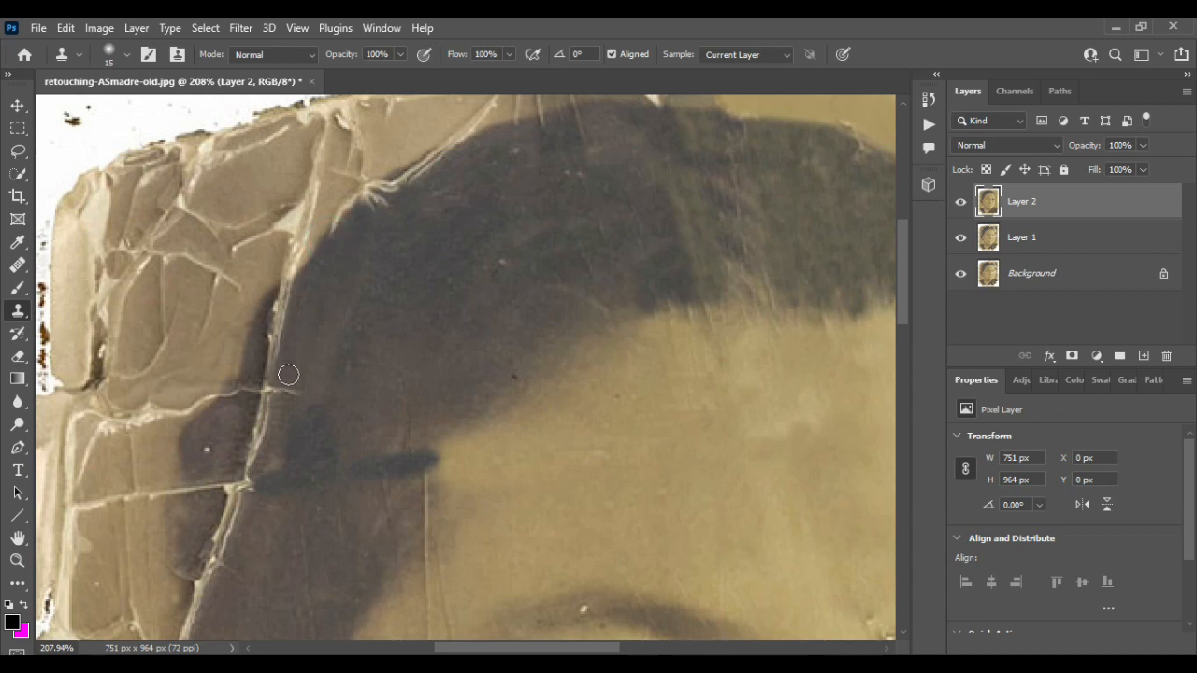
pyautogui.scroll(-2, 257, 401)
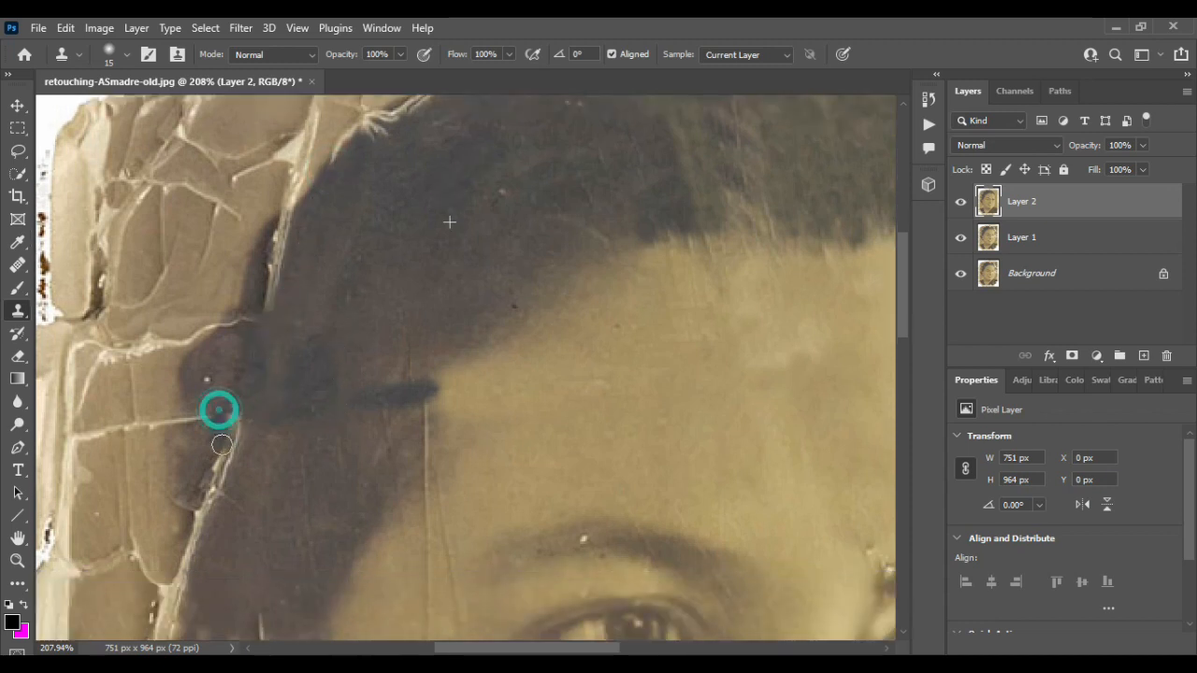
pyautogui.moveTo(219, 409); pyautogui.dragTo(206, 520)
pyautogui.moveTo(266, 326); pyautogui.dragTo(223, 324)
pyautogui.scroll(-3, 234, 424)
pyautogui.moveTo(219, 419)
pyautogui.mouseDown()
pyautogui.moveTo(175, 425)
pyautogui.moveTo(161, 497)
pyautogui.mouseUp()
# - Clone out the cracks in the hair below the left temple beside the cheek
pyautogui.scroll(-2, 178, 427)
pyautogui.scroll(-4, 179, 425)
pyautogui.keyDown('alt'); pyautogui.click(299, 177); pyautogui.keyUp('alt')
pyautogui.moveTo(196, 284); pyautogui.dragTo(154, 376)
pyautogui.moveTo(156, 353); pyautogui.dragTo(141, 488)
pyautogui.keyDown('alt'); pyautogui.click(238, 229); pyautogui.keyUp('alt')
pyautogui.keyDown('alt'); pyautogui.click(178, 362); pyautogui.keyUp('alt')
pyautogui.keyDown('alt'); pyautogui.click(171, 391); pyautogui.keyUp('alt')
pyautogui.moveTo(178, 437)
pyautogui.mouseDown()
pyautogui.moveTo(184, 462)
pyautogui.moveTo(206, 440)
pyautogui.mouseUp()
pyautogui.moveTo(185, 480); pyautogui.dragTo(188, 500)
pyautogui.keyDown('alt'); pyautogui.click(161, 402); pyautogui.keyUp('alt')
pyautogui.moveTo(204, 437); pyautogui.dragTo(215, 468)
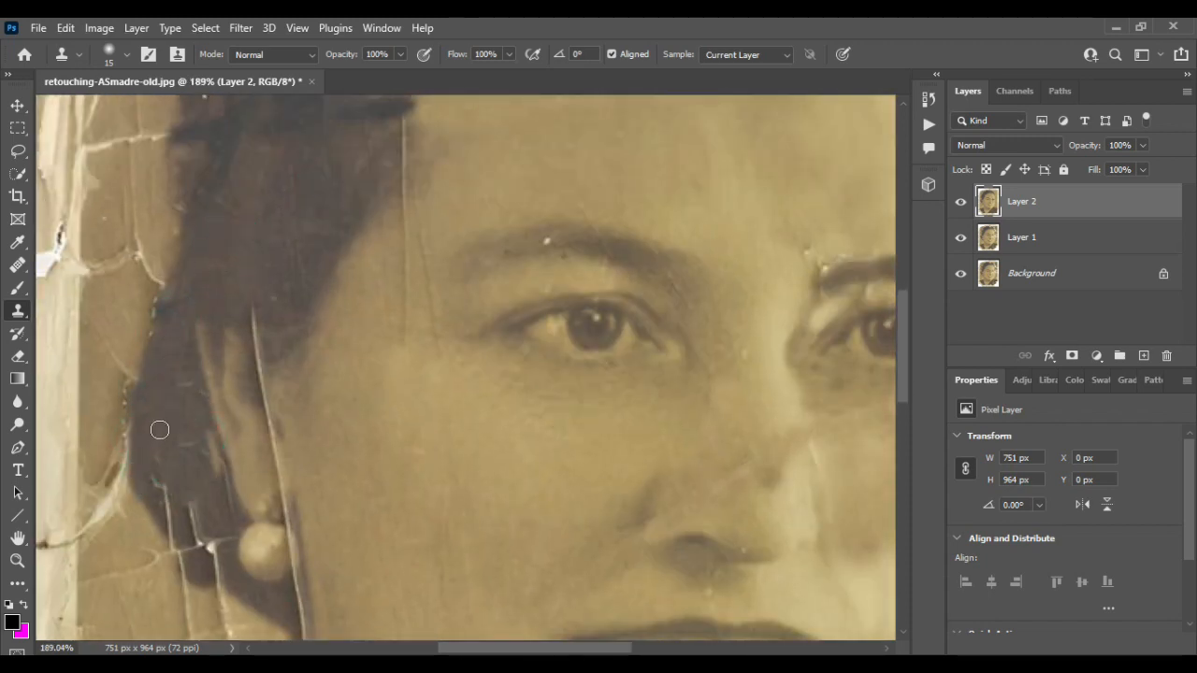
# - Clone over the cracks in the dark hair around the earring
pyautogui.keyDown('alt'); pyautogui.click(149, 415); pyautogui.keyUp('alt')
pyautogui.moveTo(186, 394); pyautogui.dragTo(203, 407)
pyautogui.scroll(-4, 204, 431)
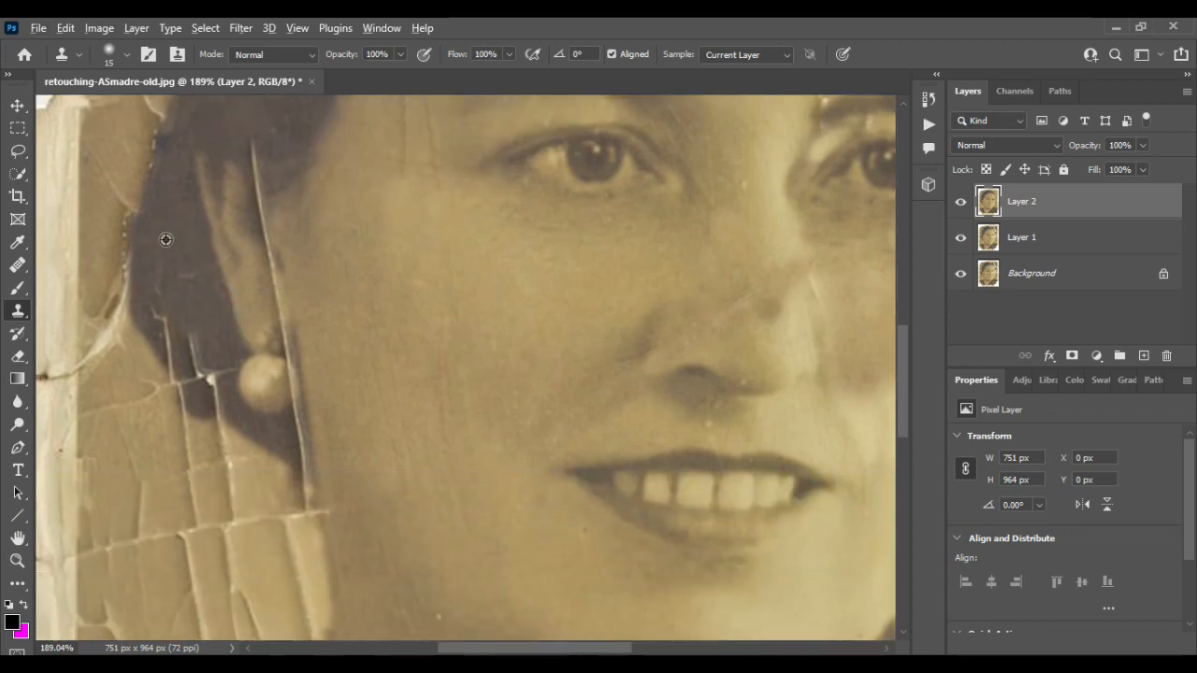
pyautogui.keyDown('alt'); pyautogui.click(161, 238); pyautogui.keyUp('alt')
pyautogui.moveTo(157, 310); pyautogui.dragTo(179, 379)
pyautogui.keyDown('alt'); pyautogui.click(178, 250); pyautogui.keyUp('alt')
pyautogui.moveTo(207, 316)
pyautogui.mouseDown()
pyautogui.moveTo(189, 340)
pyautogui.moveTo(214, 378)
pyautogui.mouseUp()
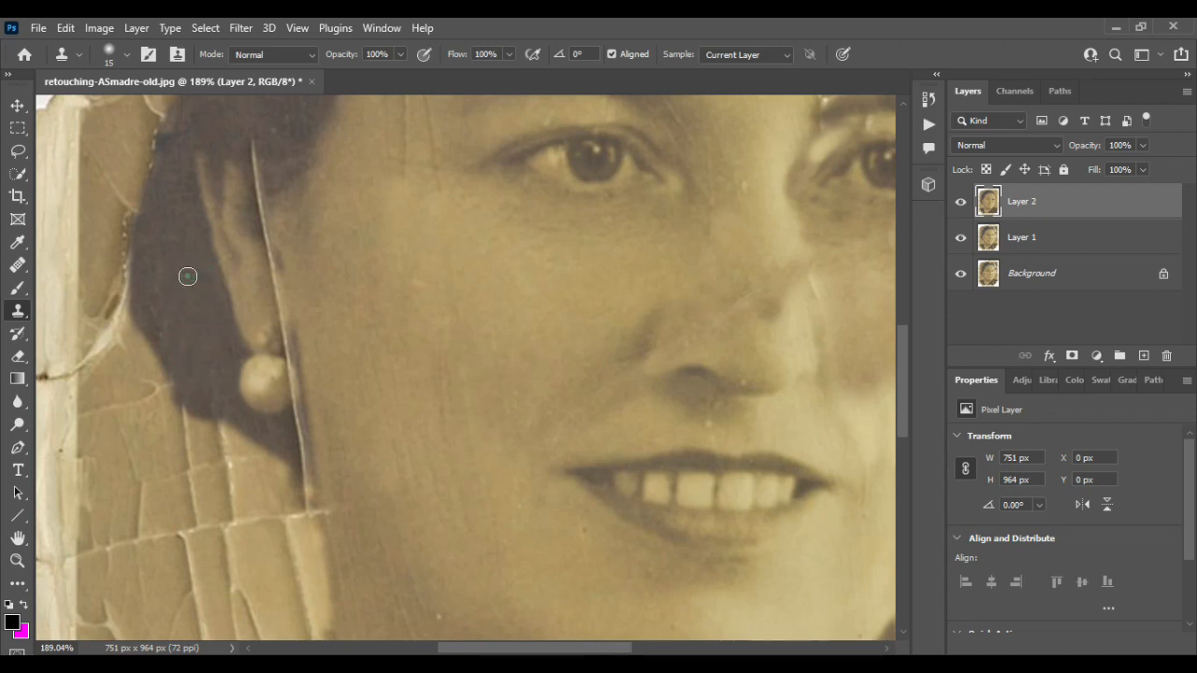
pyautogui.scroll(3, 214, 365)
pyautogui.keyDown('alt'); pyautogui.click(238, 321); pyautogui.keyUp('alt')
pyautogui.moveTo(280, 318); pyautogui.dragTo(298, 412)
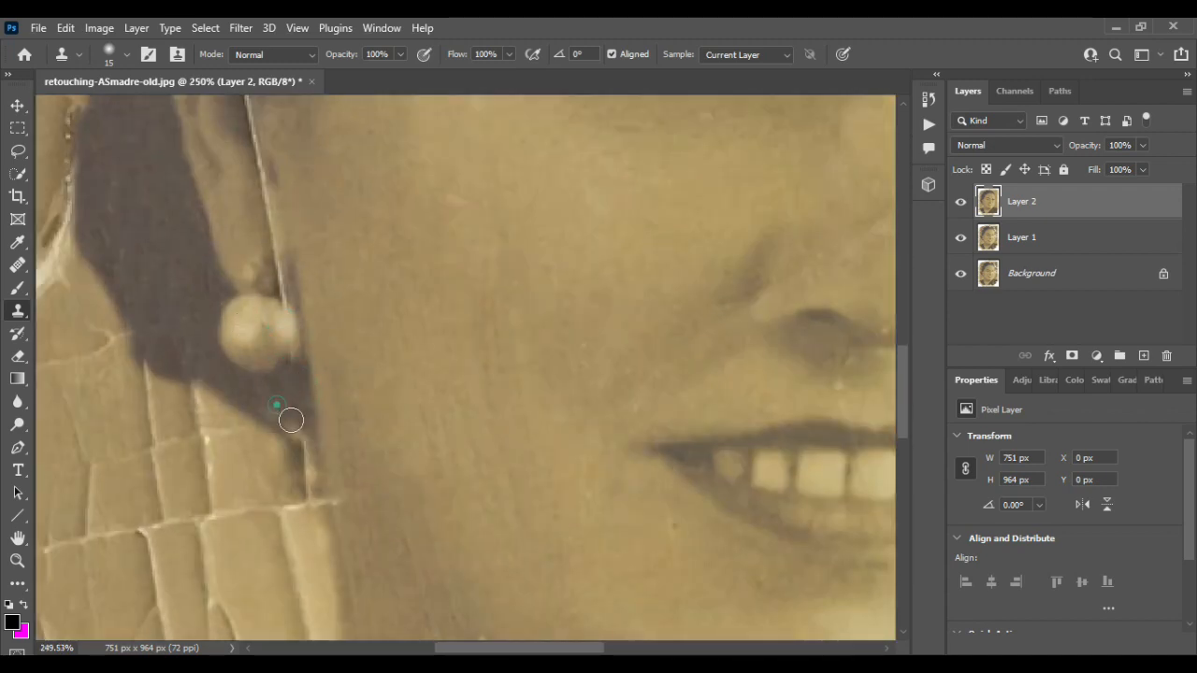
# - Clone out the fine vertical crack running over the left cheek and forehead
pyautogui.scroll(3, 238, 132)
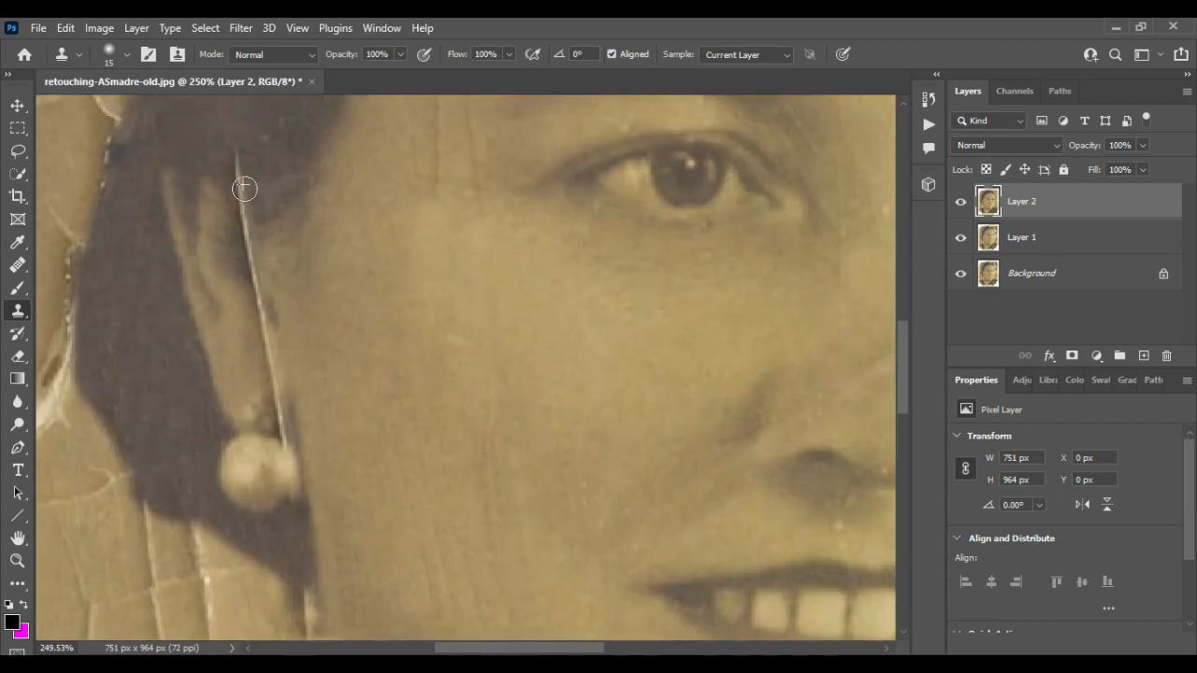
pyautogui.scroll(3, 235, 315)
pyautogui.moveTo(234, 316); pyautogui.dragTo(268, 438)
pyautogui.scroll(-2, 259, 315)
pyautogui.moveTo(254, 342); pyautogui.dragTo(253, 387)
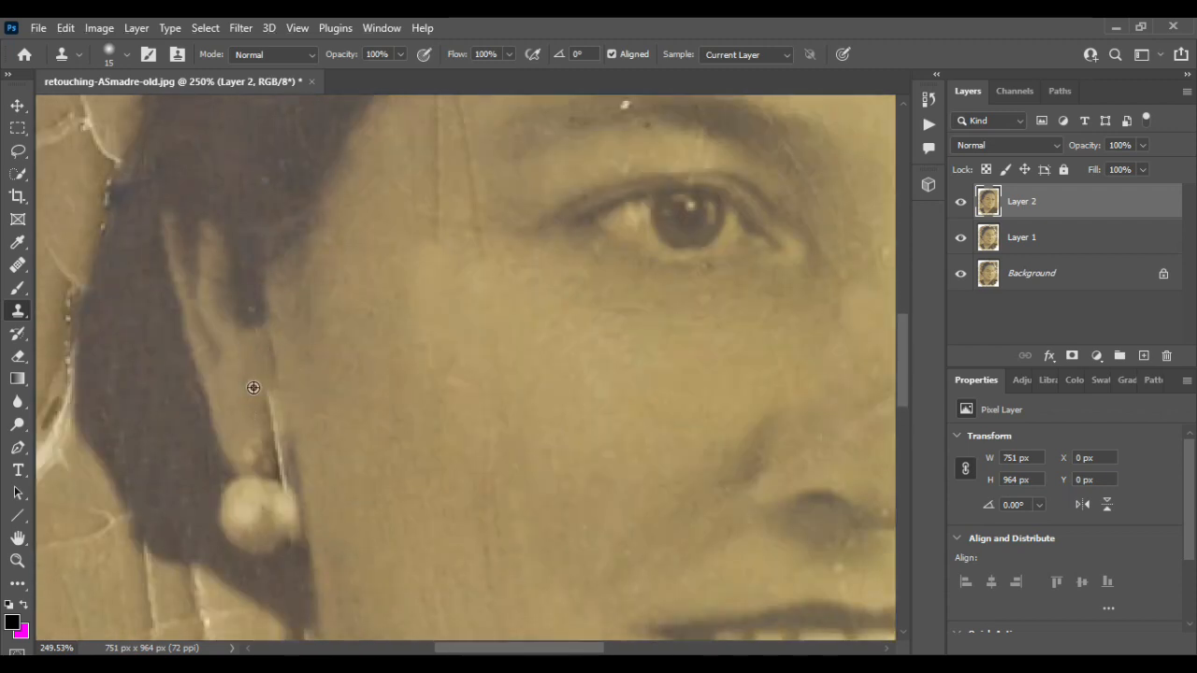
pyautogui.scroll(3, 446, 356)
pyautogui.moveTo(420, 268); pyautogui.dragTo(445, 404)
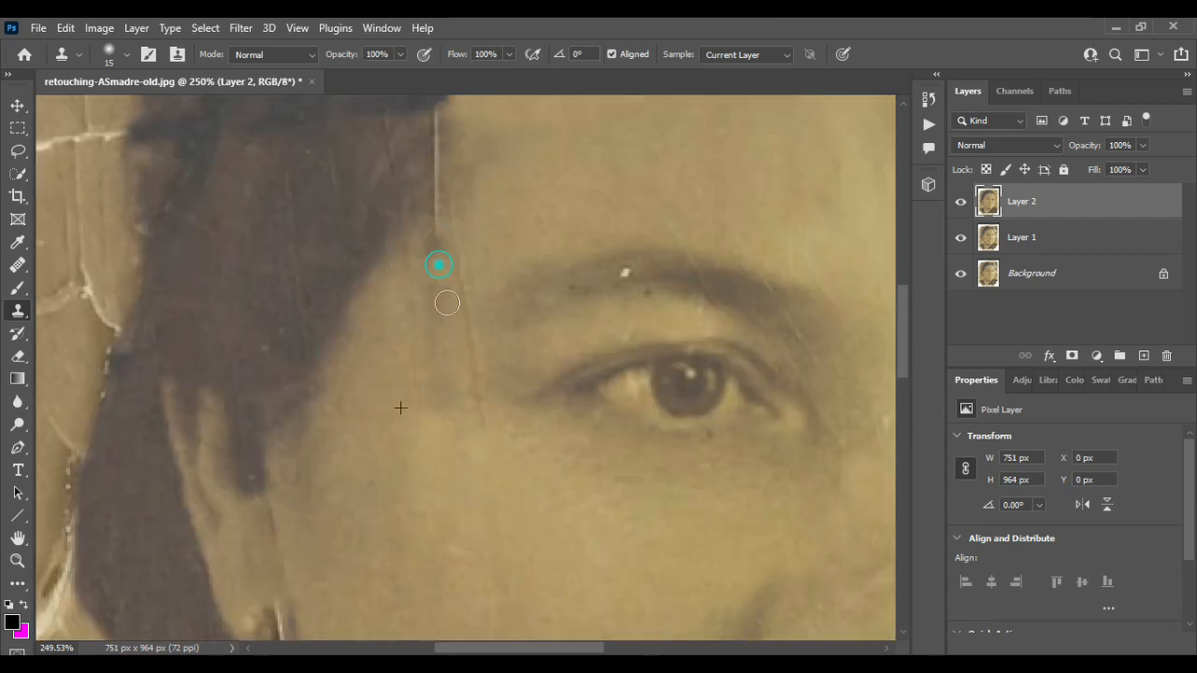
pyautogui.moveTo(439, 265); pyautogui.dragTo(439, 245)
pyautogui.moveTo(465, 312); pyautogui.dragTo(481, 421)
pyautogui.scroll(-3, 481, 420)
pyautogui.scroll(2, 478, 417)
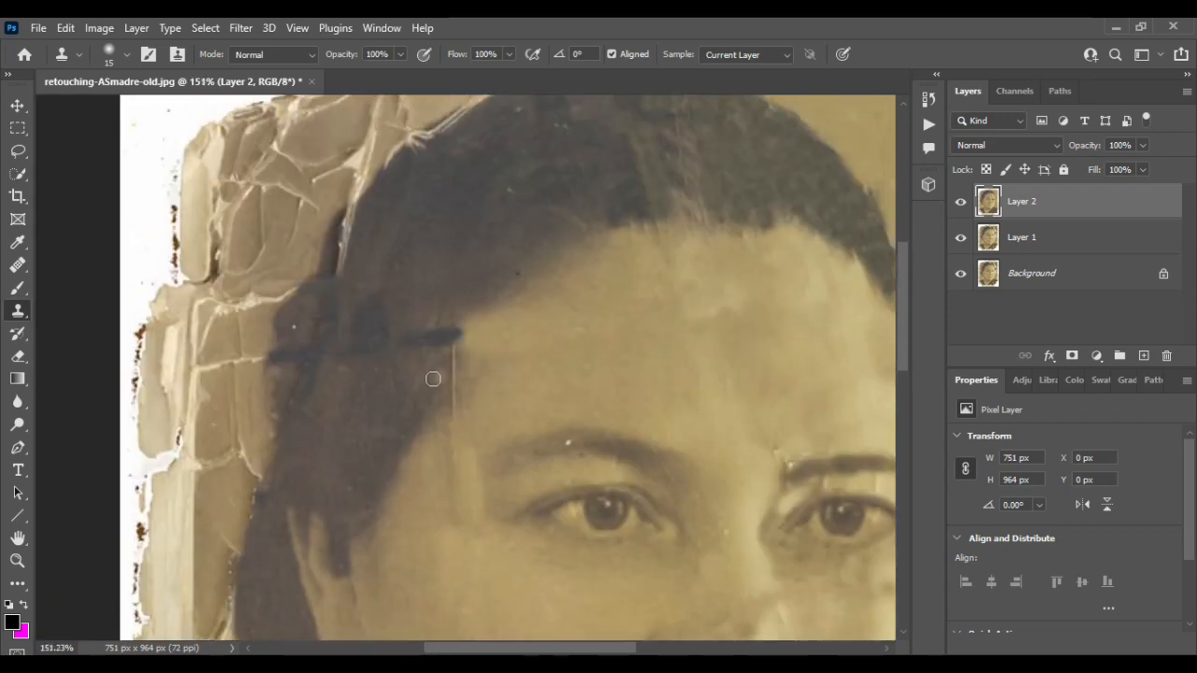
# - Toggle Layer 2's visibility to compare the retouching with the original photo
pyautogui.scroll(-4, 455, 382)
pyautogui.click(962, 203)
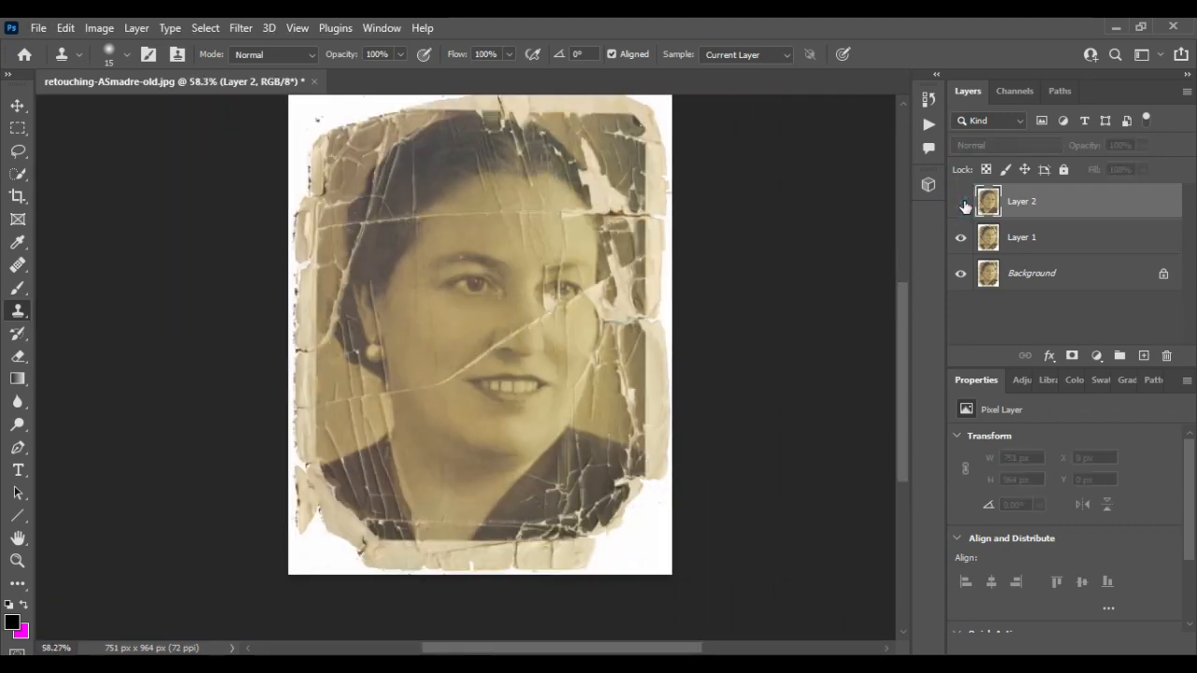
pyautogui.click(961, 203)
pyautogui.scroll(-2, 518, 339)
pyautogui.scroll(10, 518, 338)
pyautogui.hscroll(-4, 518, 337)
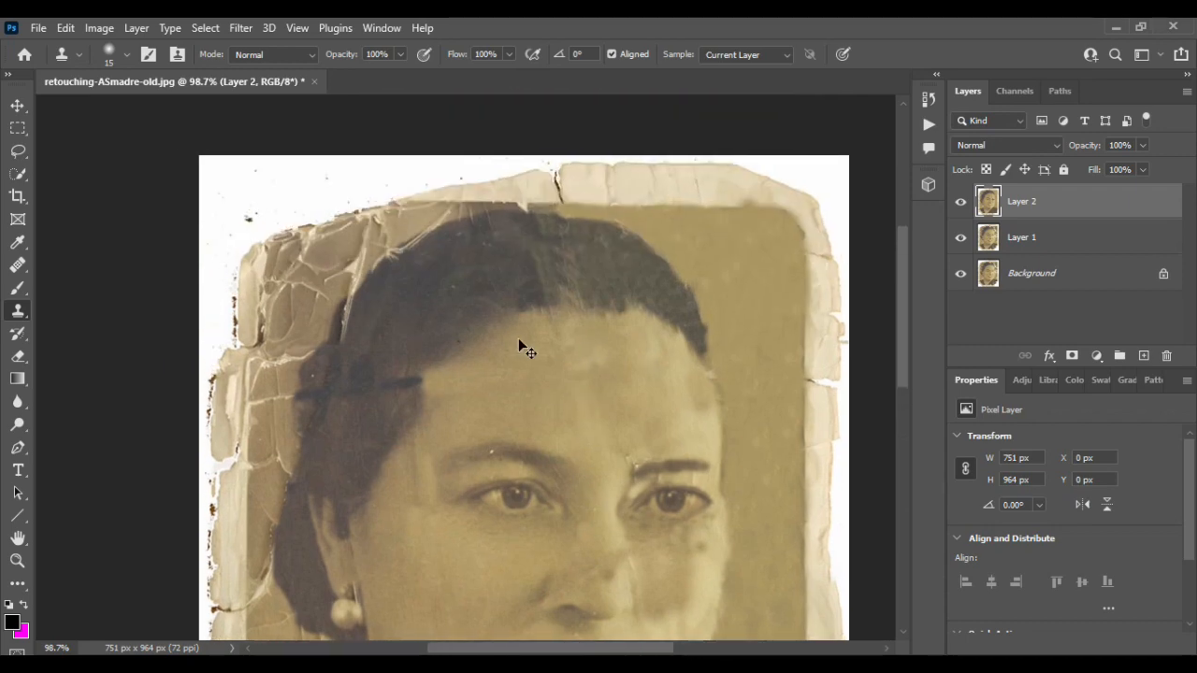
pyautogui.scroll(2, 490, 297)
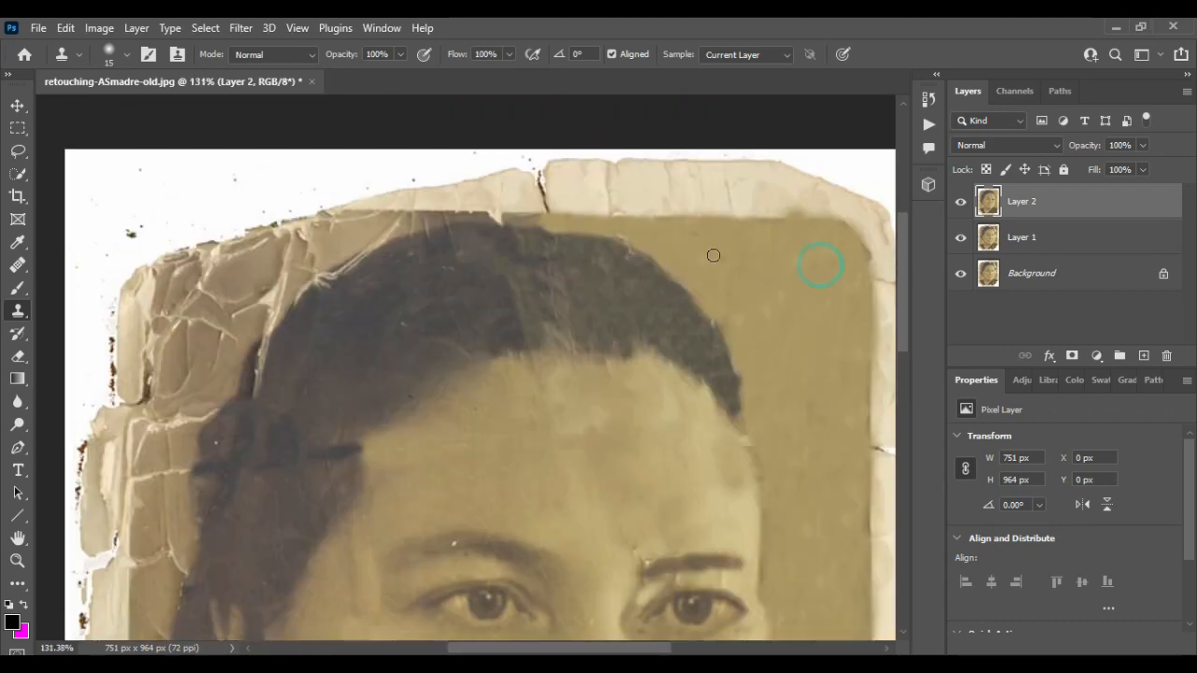
# - Clone over the torn background along the top edge above the hair
pyautogui.moveTo(307, 241)
pyautogui.mouseDown()
pyautogui.moveTo(390, 228)
pyautogui.moveTo(259, 235)
pyautogui.moveTo(267, 281)
pyautogui.moveTo(244, 335)
pyautogui.moveTo(303, 361)
pyautogui.moveTo(367, 261)
pyautogui.mouseUp()
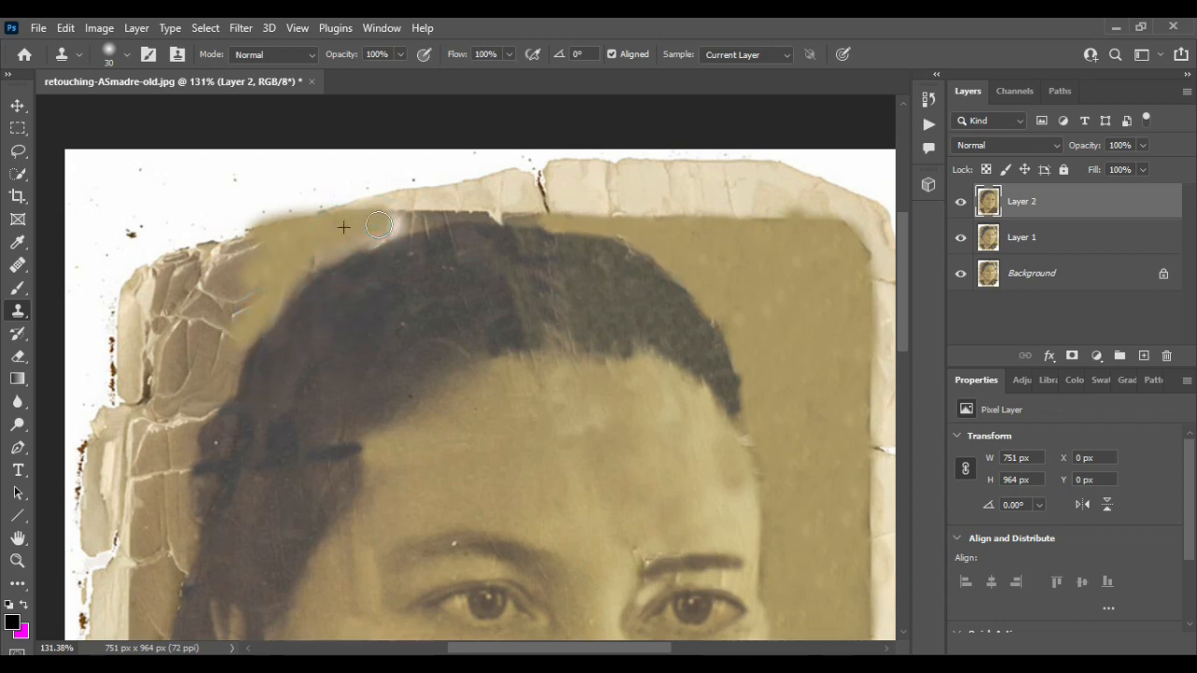
pyautogui.moveTo(234, 247)
pyautogui.mouseDown()
pyautogui.moveTo(321, 219)
pyautogui.moveTo(243, 235)
pyautogui.moveTo(160, 228)
pyautogui.mouseUp()
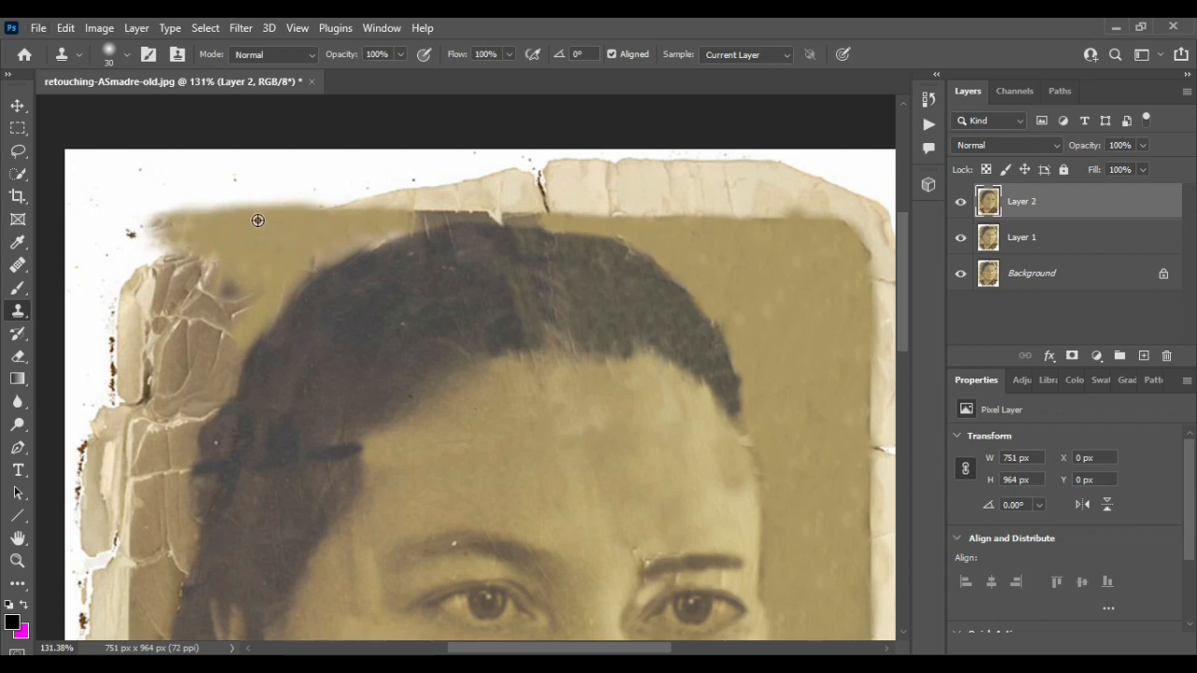
# - Switch to the Patch tool and patch the cracked background patches beside the upper-left hair with clean background
pyautogui.click(211, 269)
pyautogui.scroll(-1, 263, 247)
pyautogui.rightClick(17, 273)
pyautogui.click(126, 298)
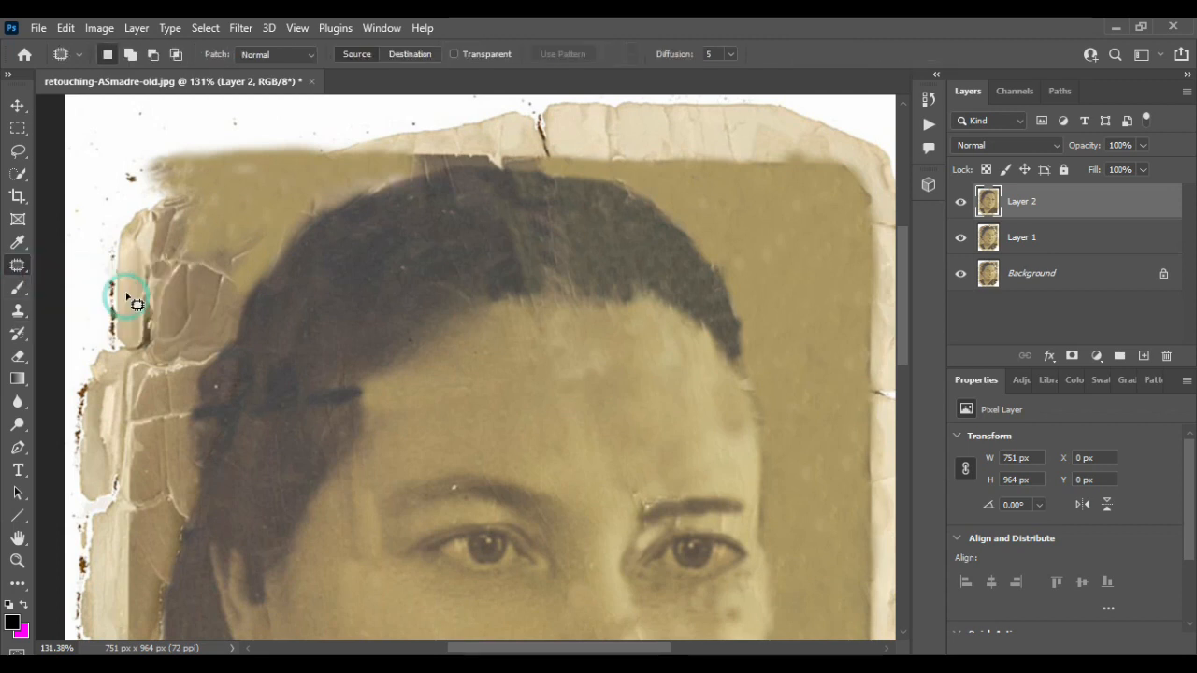
pyautogui.moveTo(253, 299); pyautogui.dragTo(277, 193)
pyautogui.moveTo(193, 240)
pyautogui.mouseDown()
pyautogui.moveTo(675, 312)
pyautogui.moveTo(785, 257)
pyautogui.mouseUp()
pyautogui.moveTo(286, 195)
pyautogui.mouseDown()
pyautogui.moveTo(204, 326)
pyautogui.moveTo(284, 194)
pyautogui.mouseUp()
pyautogui.moveTo(204, 268)
pyautogui.mouseDown()
pyautogui.moveTo(774, 285)
pyautogui.moveTo(786, 309)
pyautogui.mouseUp()
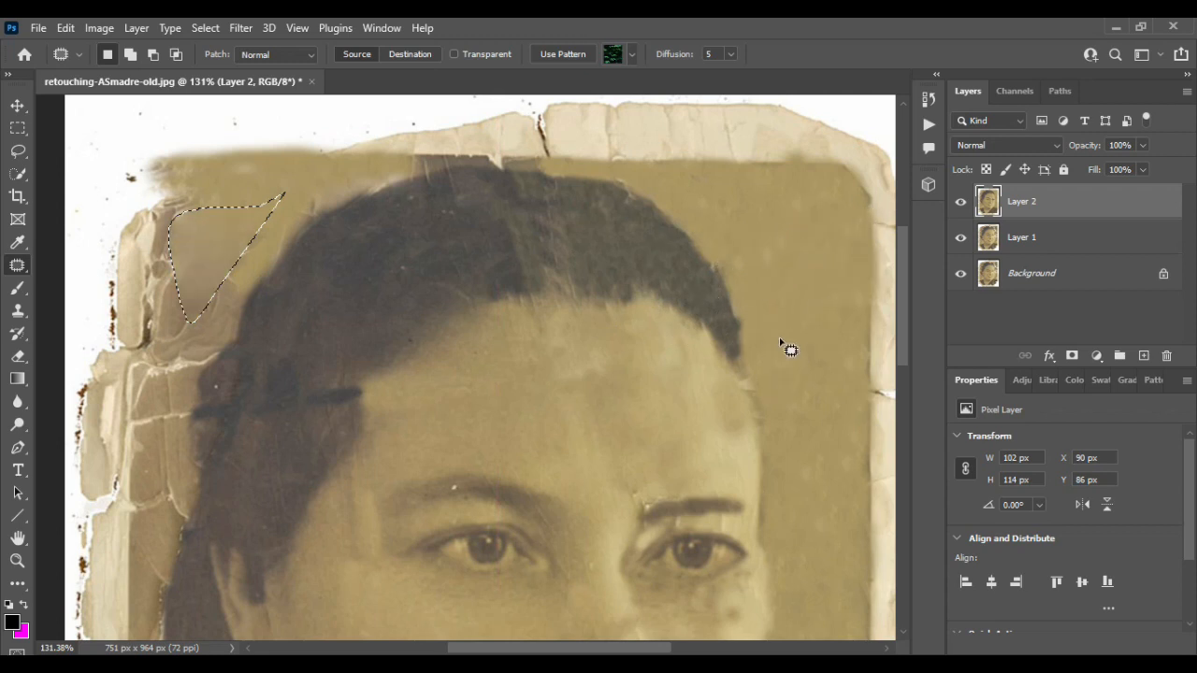
pyautogui.moveTo(281, 222)
pyautogui.mouseDown()
pyautogui.moveTo(177, 278)
pyautogui.moveTo(240, 277)
pyautogui.mouseUp()
pyautogui.moveTo(213, 269)
pyautogui.mouseDown()
pyautogui.moveTo(643, 234)
pyautogui.moveTo(796, 294)
pyautogui.mouseUp()
pyautogui.hotkey('ctrl', 'd')
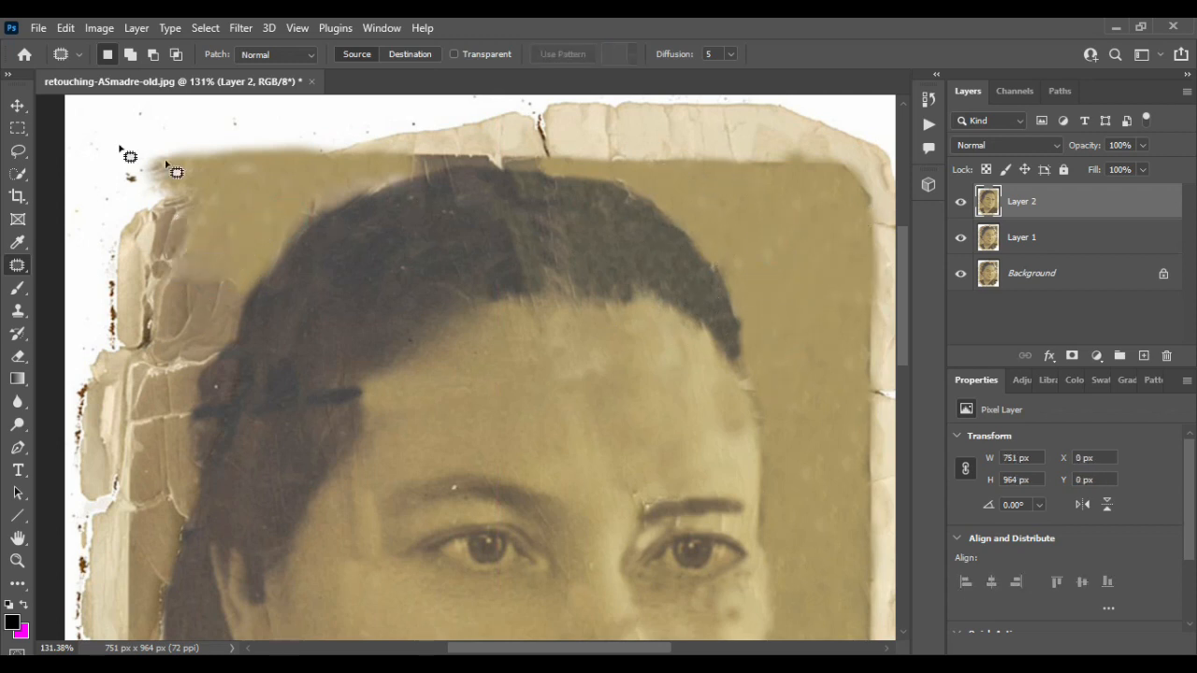
# - Lasso the remaining cracked area at the upper-left background and fill the selection
pyautogui.click(17, 106)
pyautogui.scroll(-2, 255, 135)
pyautogui.click(17, 151)
pyautogui.scroll(2, 178, 170)
pyautogui.moveTo(303, 186)
pyautogui.mouseDown()
pyautogui.moveTo(152, 295)
pyautogui.moveTo(297, 190)
pyautogui.mouseUp()
pyautogui.click(66, 27)
pyautogui.click(102, 300)
pyautogui.click(972, 102)
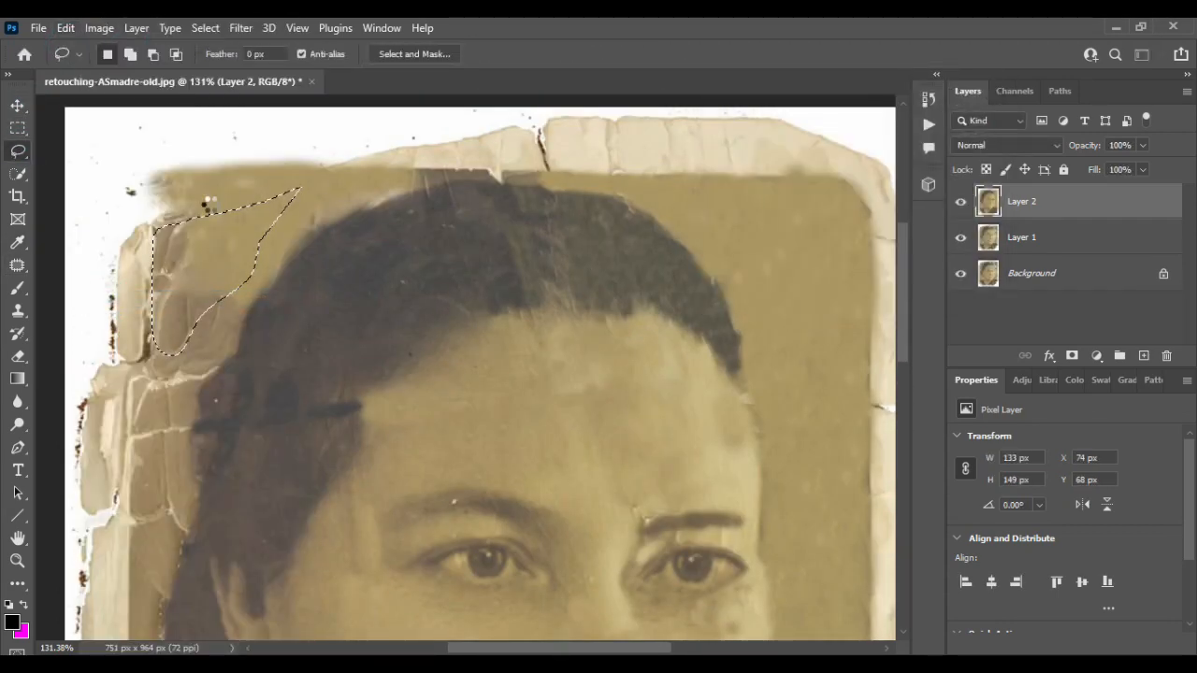
pyautogui.hotkey('ctrl', 'd')
# - Clone over the cracked background along the left side of the hair
pyautogui.click(17, 310)
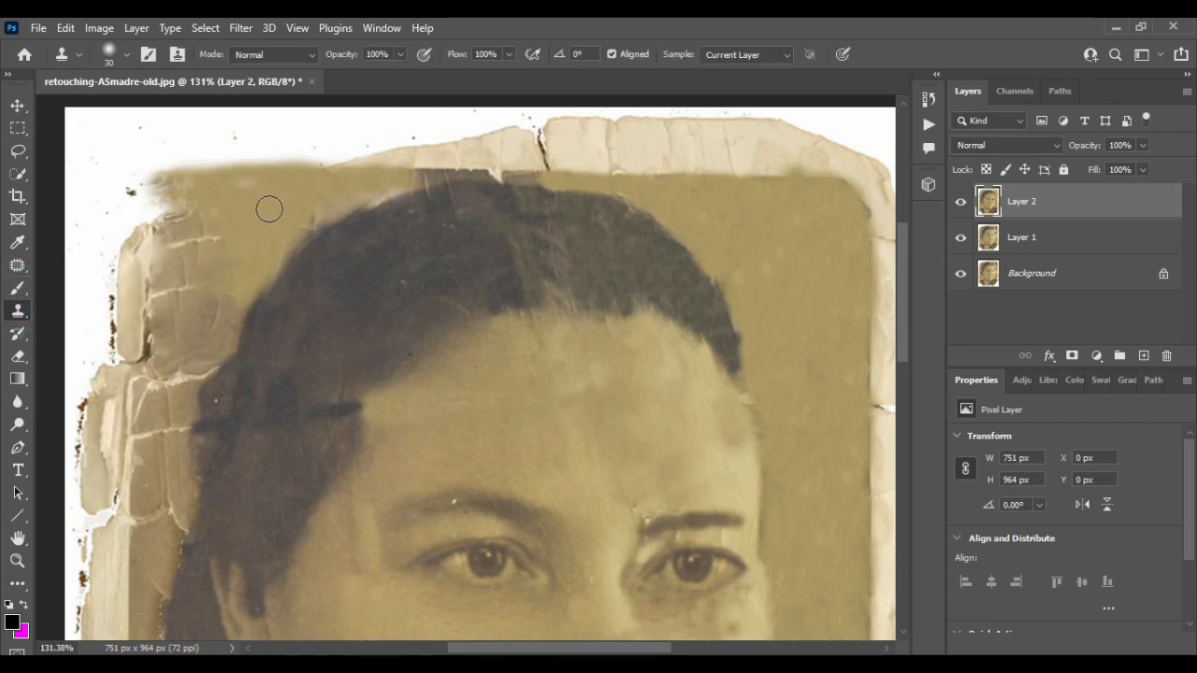
pyautogui.moveTo(189, 291)
pyautogui.mouseDown()
pyautogui.moveTo(205, 328)
pyautogui.moveTo(189, 375)
pyautogui.mouseUp()
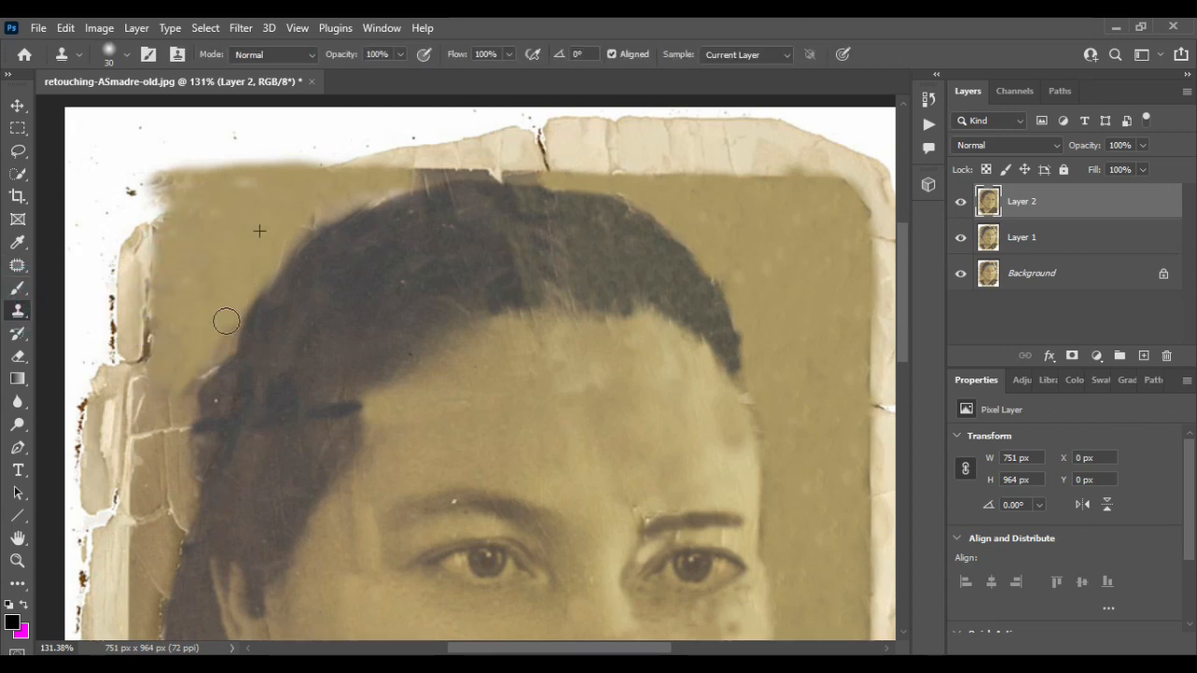
pyautogui.scroll(-3, 226, 321)
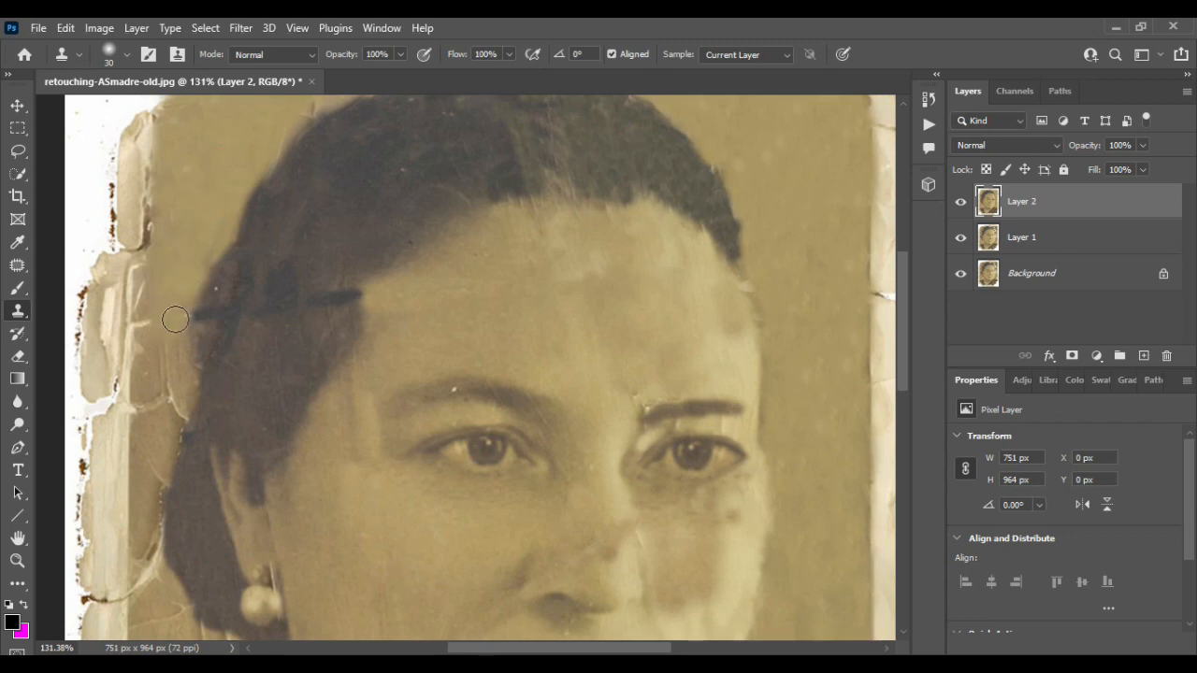
pyautogui.moveTo(147, 300); pyautogui.dragTo(146, 421)
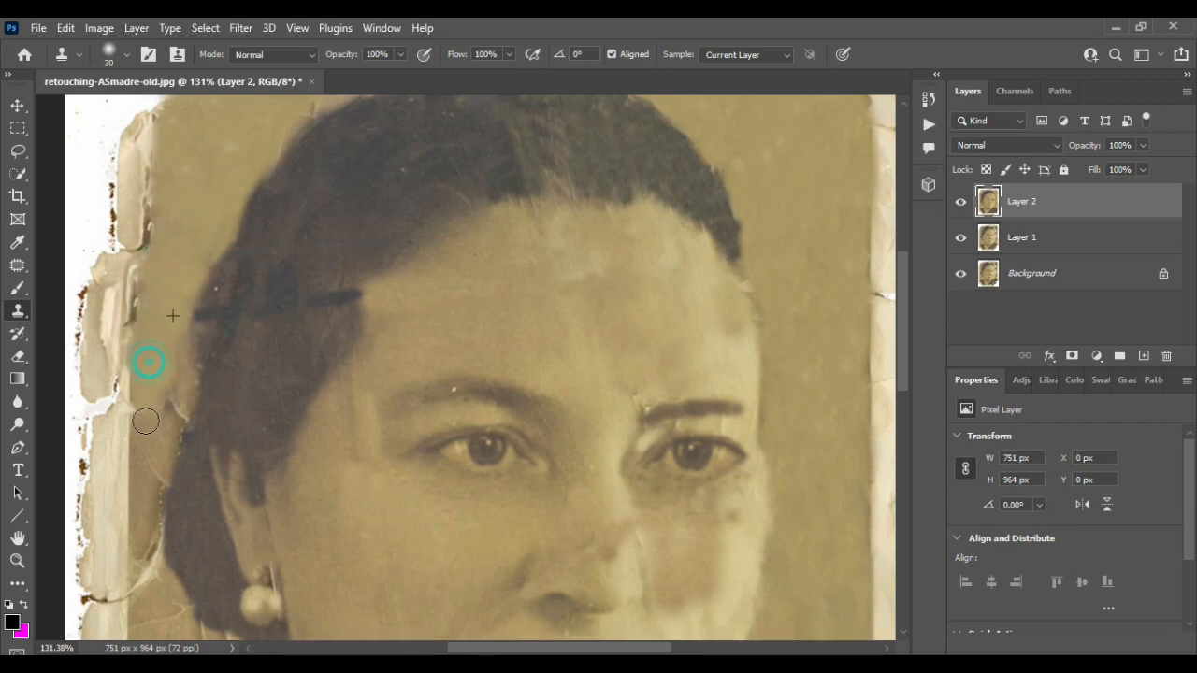
# - Try a clone stroke in the background below the earring, then undo the last three strokes
pyautogui.scroll(-5, 179, 421)
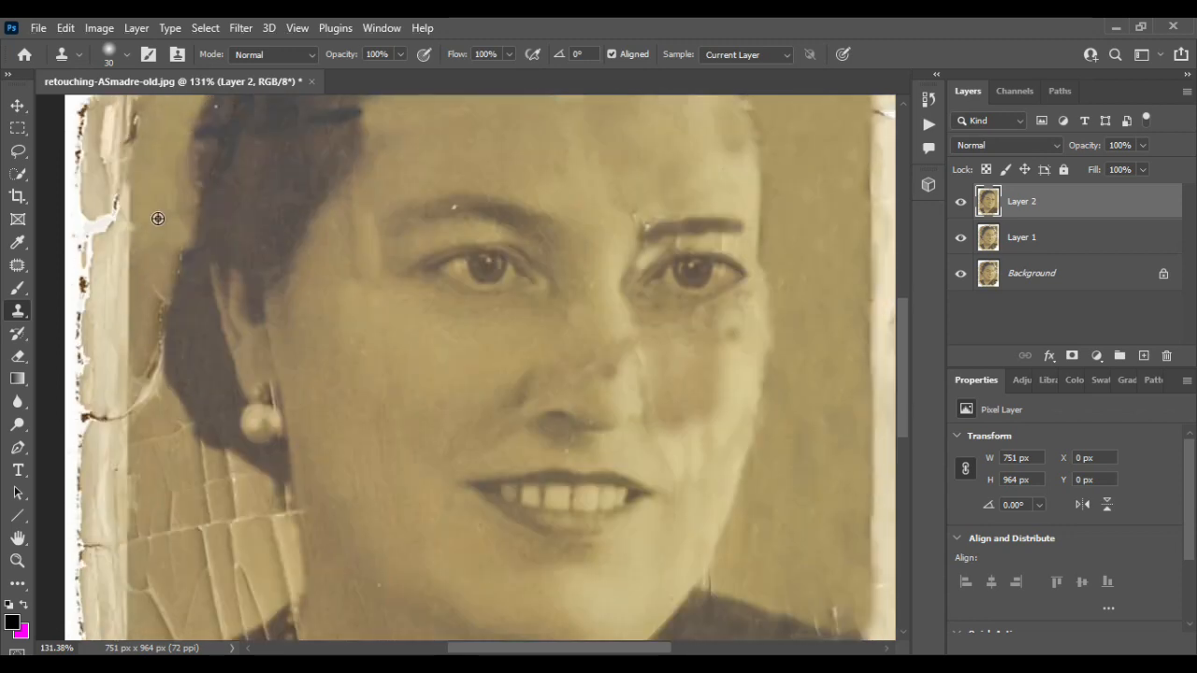
pyautogui.scroll(-2, 147, 411)
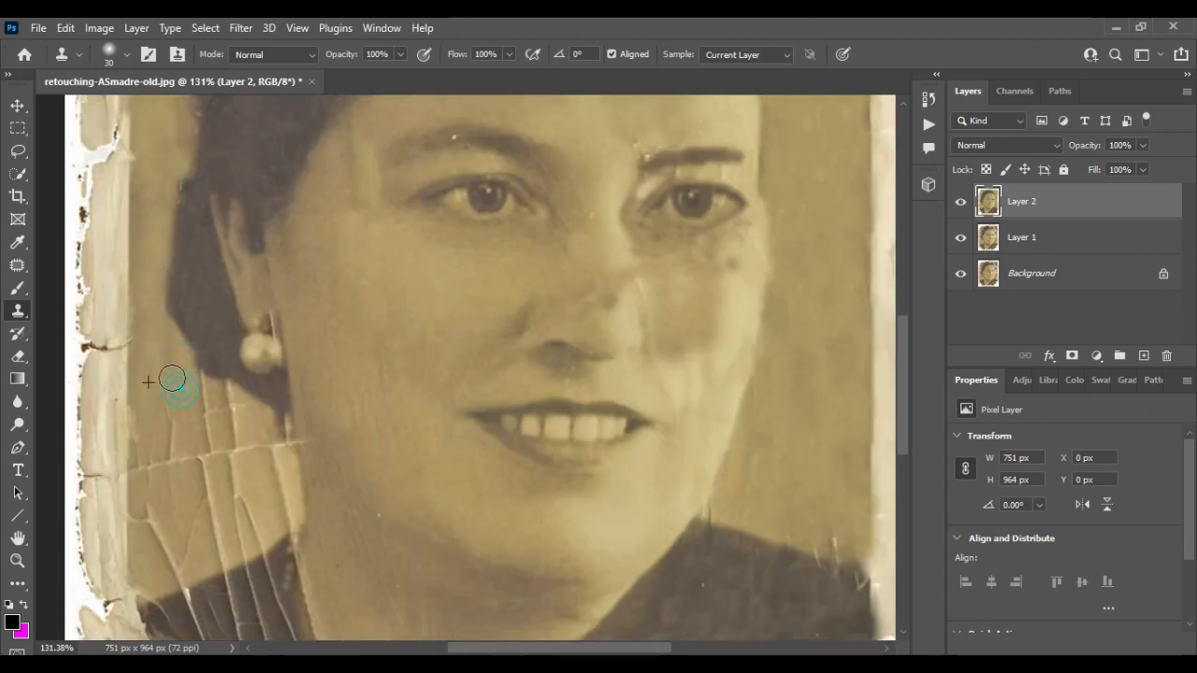
pyautogui.moveTo(174, 390); pyautogui.dragTo(176, 400)
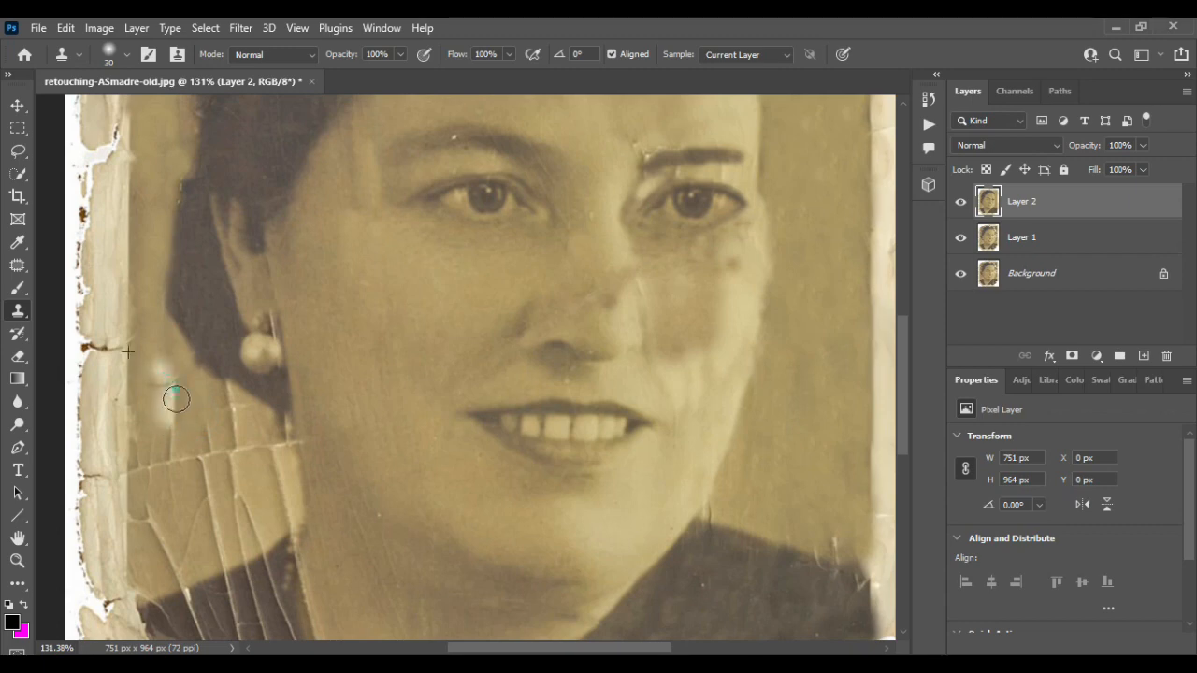
pyautogui.hotkey('ctrl', 'z')
pyautogui.hotkey('ctrl', 'z')
pyautogui.hotkey('ctrl', 'z')
# - Zoom in and clone out the light cracks in the background beside the neck
pyautogui.scroll(6, 206, 324)
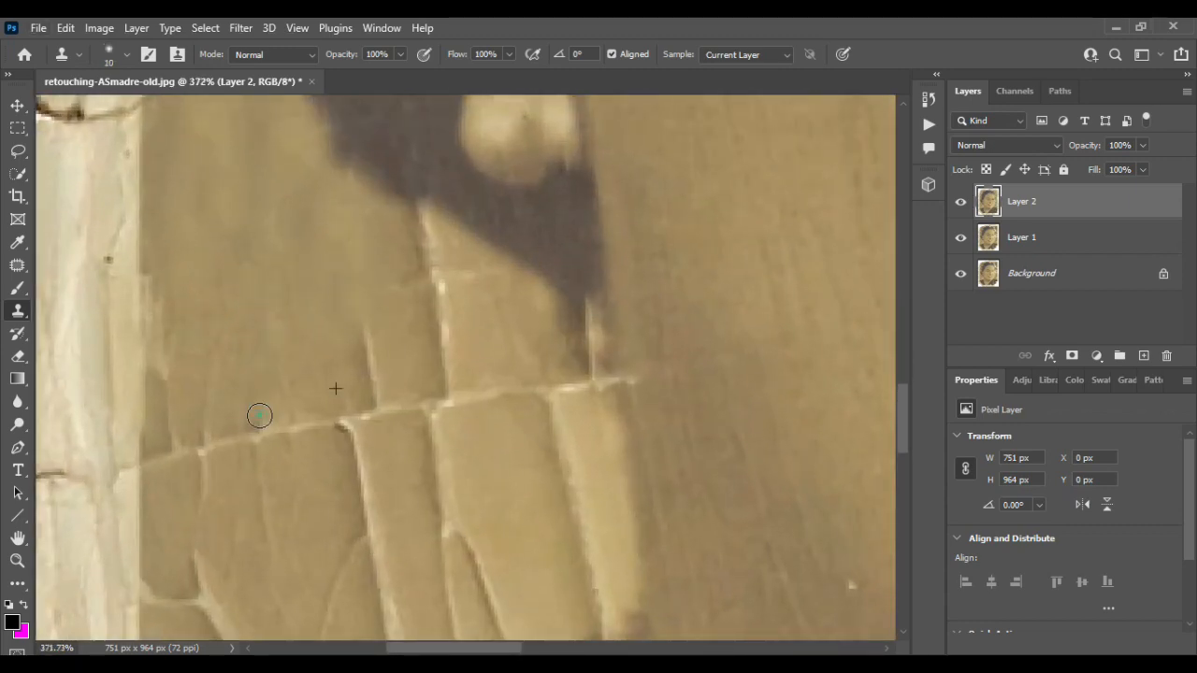
pyautogui.scroll(-1, 260, 415)
pyautogui.moveTo(434, 217); pyautogui.dragTo(445, 333)
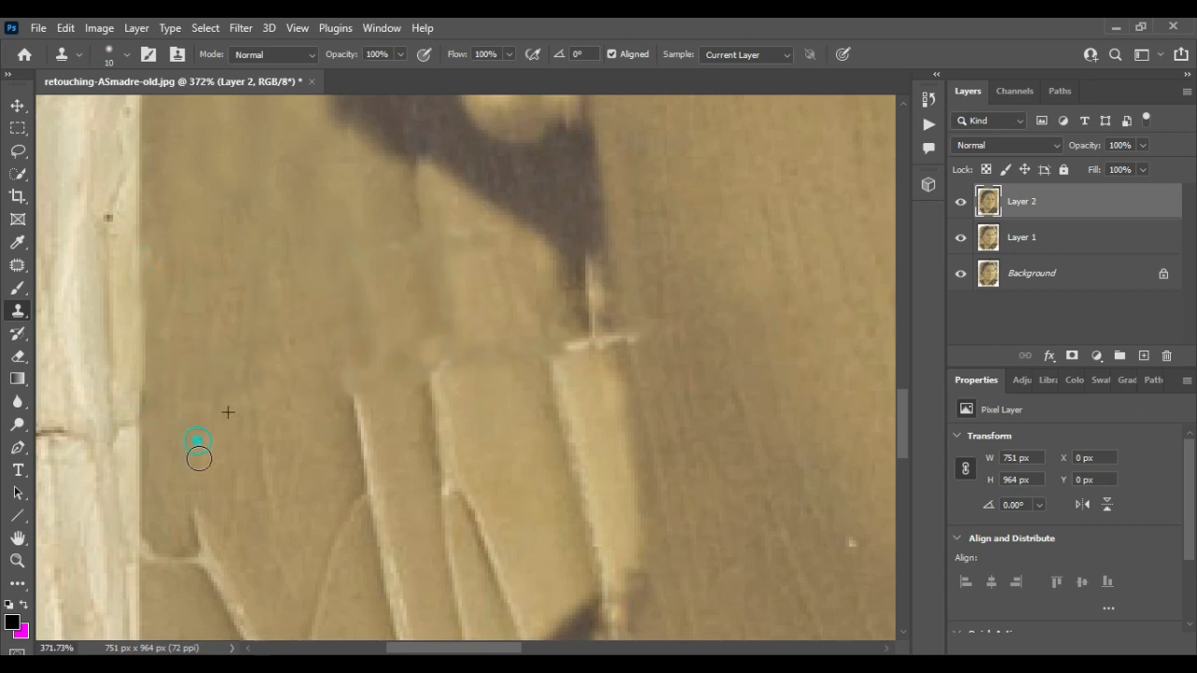
pyautogui.scroll(-2, 359, 478)
pyautogui.moveTo(436, 279); pyautogui.dragTo(446, 456)
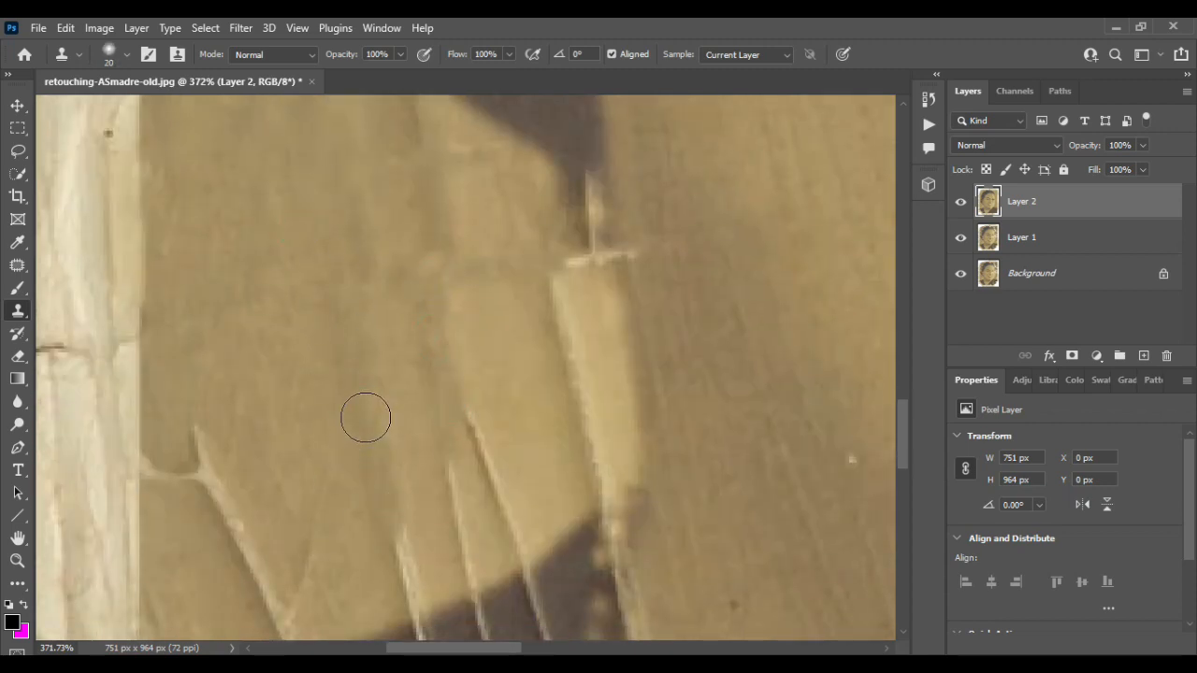
pyautogui.moveTo(460, 410); pyautogui.dragTo(506, 520)
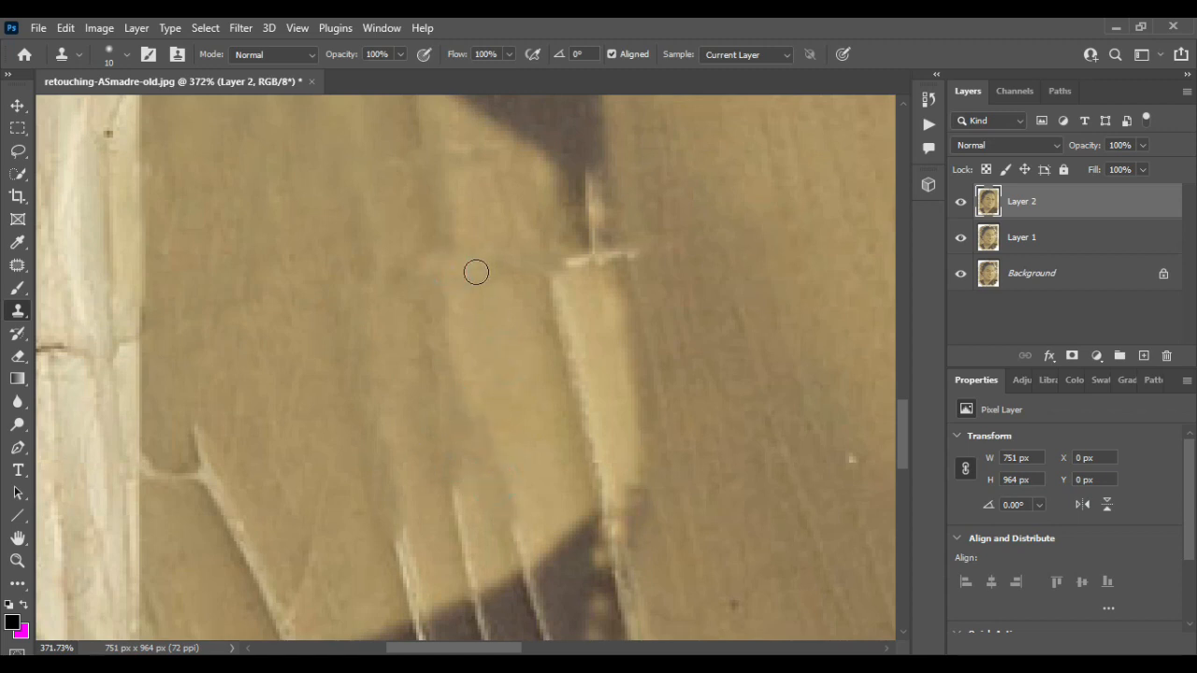
pyautogui.moveTo(553, 302); pyautogui.dragTo(603, 495)
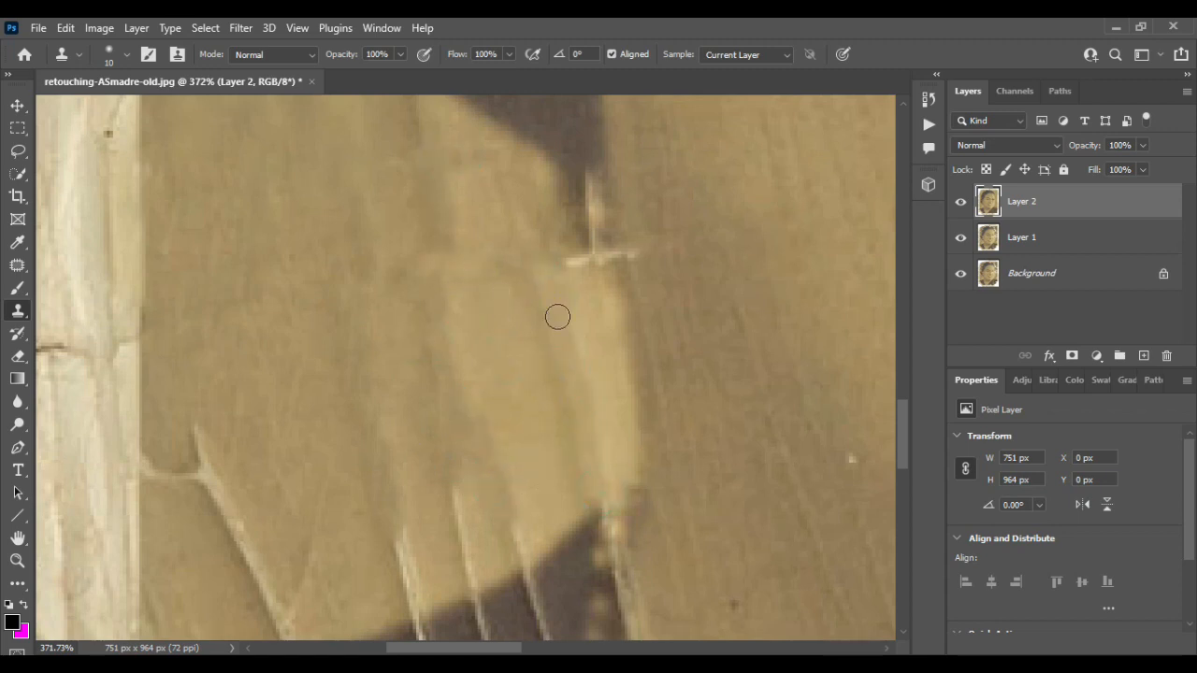
pyautogui.scroll(-2, 374, 332)
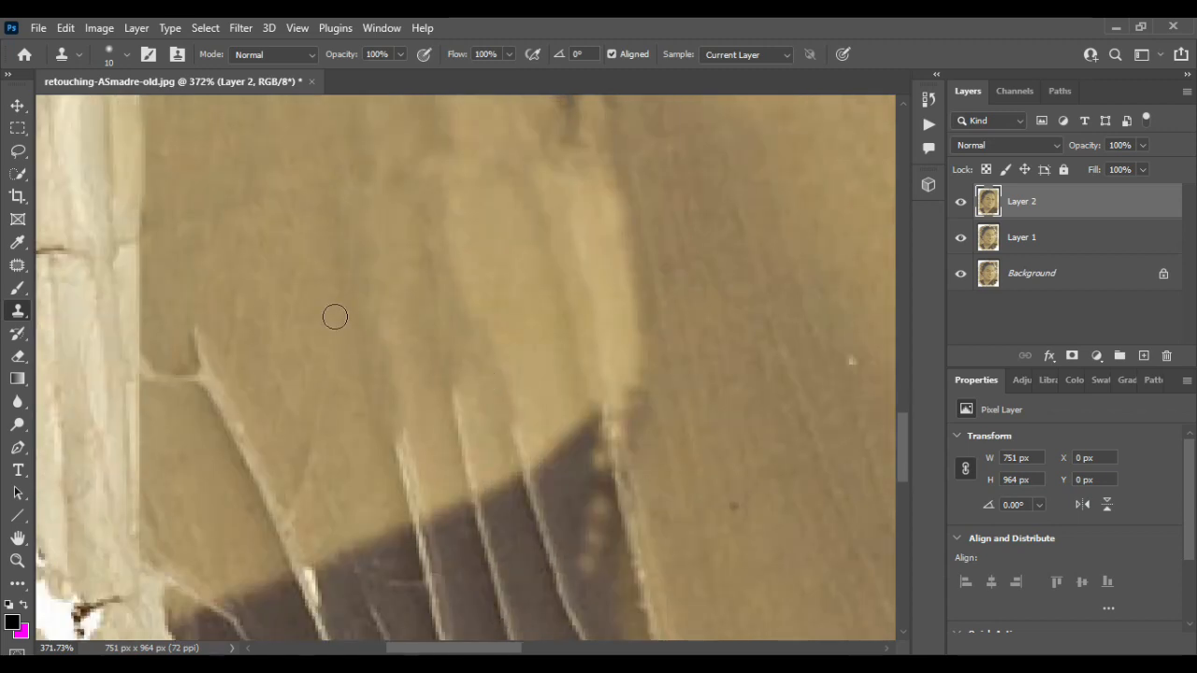
# - Clone over the cracks along the upper edge of the dark dress collar
pyautogui.keyDown('alt'); pyautogui.click(279, 262); pyautogui.keyUp('alt')
pyautogui.moveTo(394, 432); pyautogui.dragTo(410, 515)
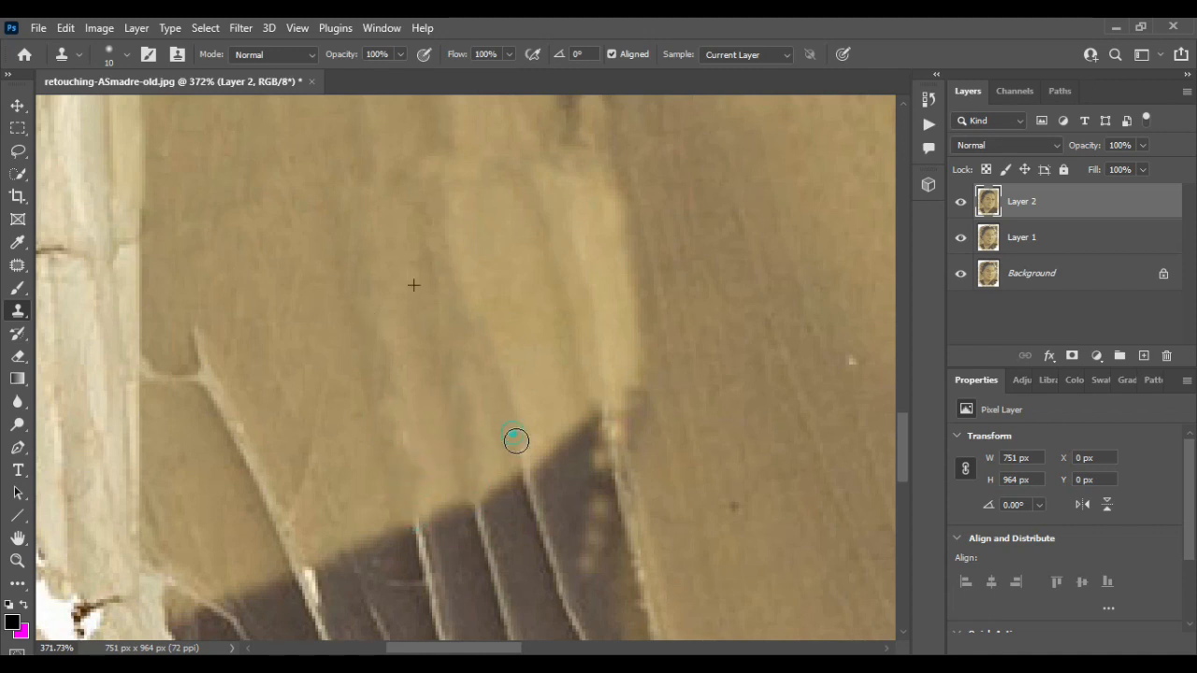
pyautogui.moveTo(213, 400); pyautogui.dragTo(295, 548)
pyautogui.scroll(-3, 334, 363)
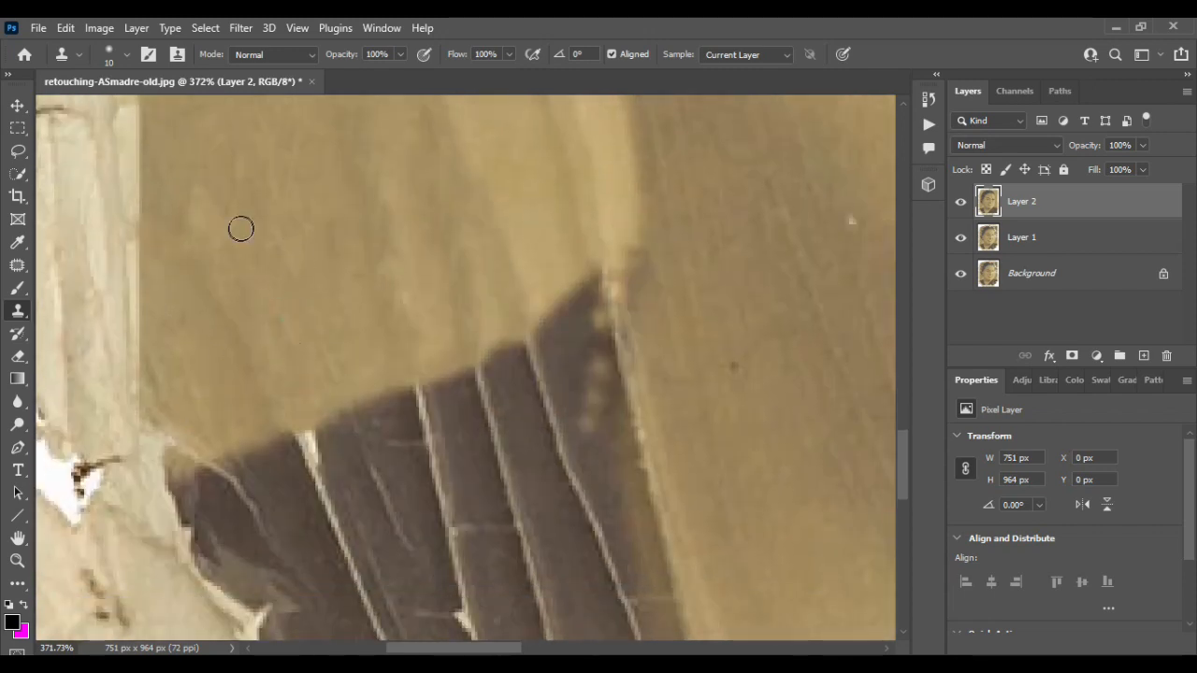
pyautogui.keyDown('alt'); pyautogui.click(238, 233); pyautogui.keyUp('alt')
pyautogui.moveTo(166, 416)
pyautogui.mouseDown()
pyautogui.moveTo(153, 472)
pyautogui.moveTo(197, 457)
pyautogui.mouseUp()
pyautogui.scroll(-3, 394, 354)
pyautogui.scroll(1, 409, 319)
# - Clone out the light vertical cracks in the dark dress near its top edge
pyautogui.keyDown('alt'); pyautogui.click(466, 251); pyautogui.keyUp('alt')
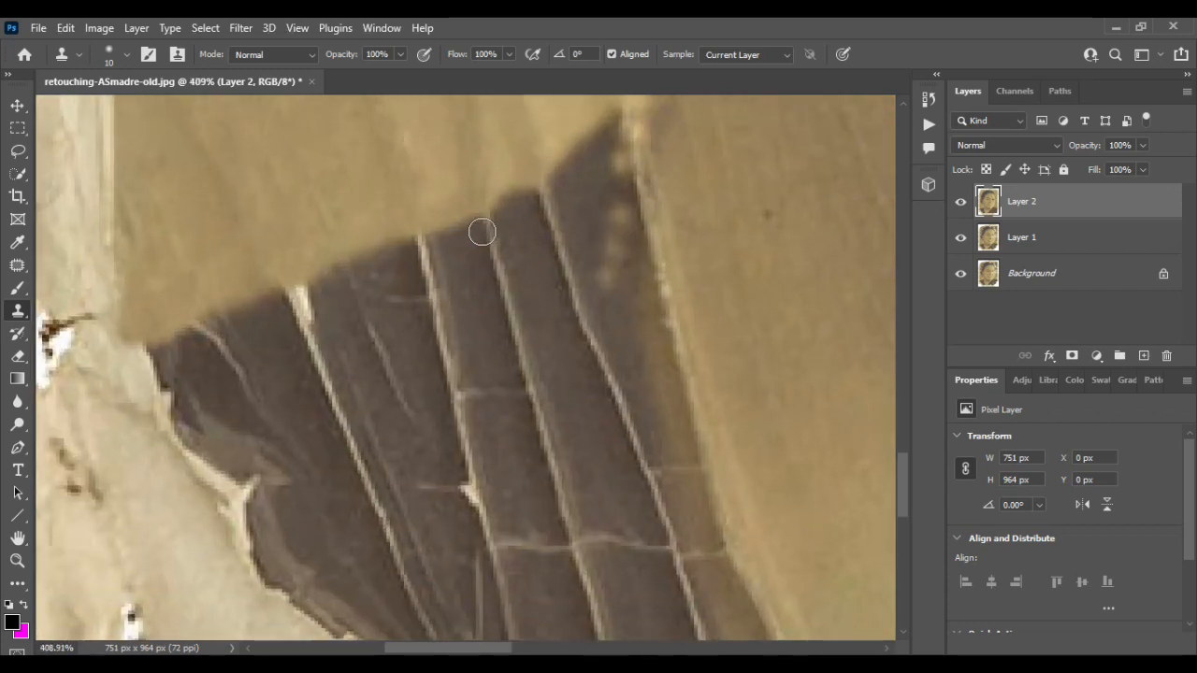
pyautogui.moveTo(482, 232); pyautogui.dragTo(510, 345)
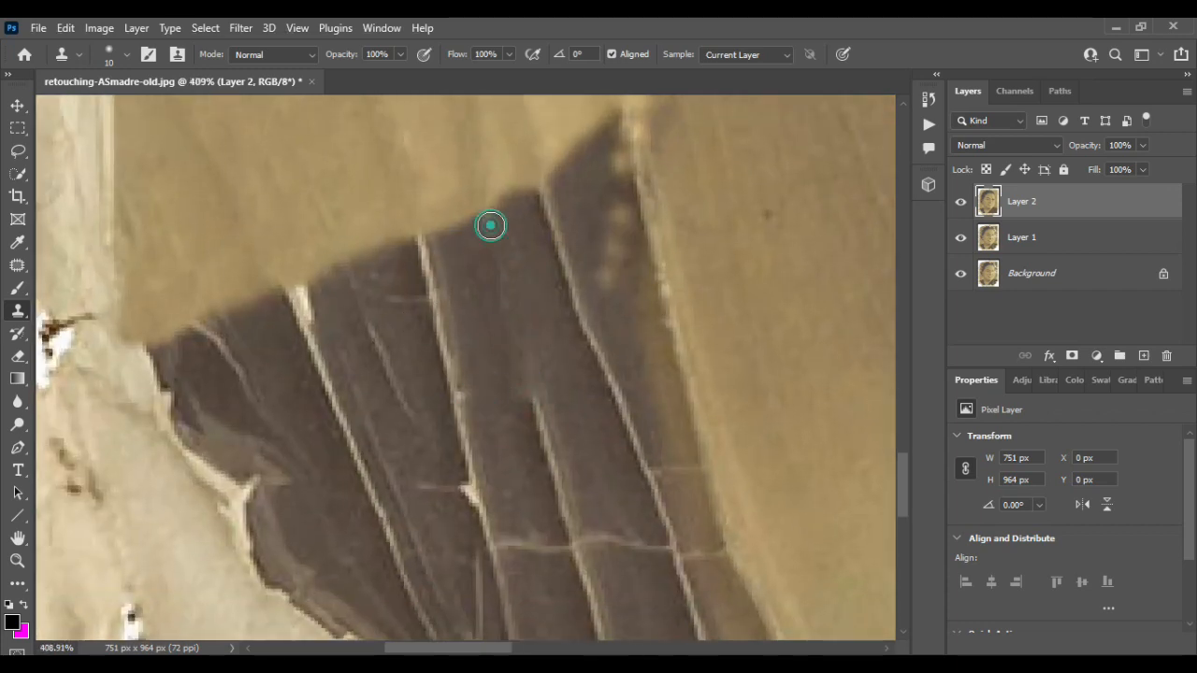
pyautogui.keyDown('alt'); pyautogui.click(500, 307); pyautogui.keyUp('alt')
pyautogui.moveTo(531, 406); pyautogui.dragTo(571, 534)
pyautogui.keyDown('alt'); pyautogui.click(577, 465); pyautogui.keyUp('alt')
pyautogui.moveTo(657, 515); pyautogui.dragTo(647, 479)
pyautogui.moveTo(608, 402); pyautogui.dragTo(645, 468)
pyautogui.moveTo(589, 349); pyautogui.dragTo(577, 312)
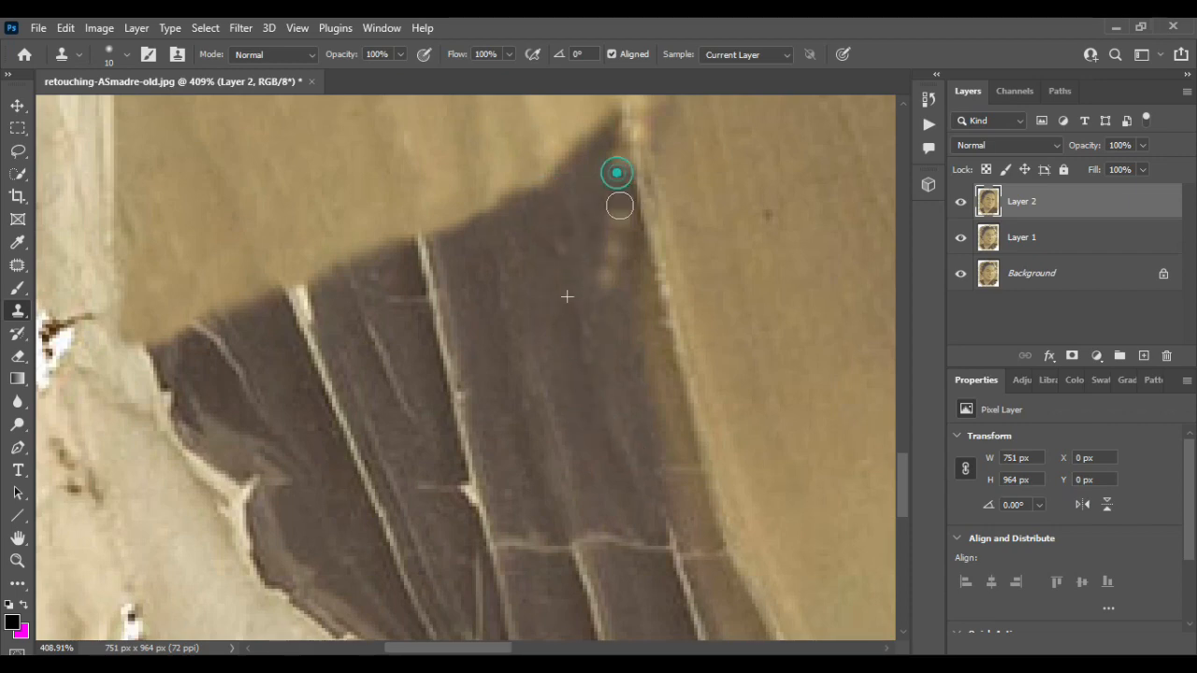
pyautogui.moveTo(619, 205); pyautogui.dragTo(588, 305)
# - Clone over the cracks in the left portion of the dark dress
pyautogui.scroll(-2, 508, 209)
pyautogui.moveTo(420, 176); pyautogui.dragTo(478, 443)
pyautogui.moveTo(459, 411); pyautogui.dragTo(476, 422)
pyautogui.moveTo(378, 272); pyautogui.dragTo(398, 328)
pyautogui.keyDown('alt'); pyautogui.click(455, 256); pyautogui.keyUp('alt')
pyautogui.moveTo(309, 228)
pyautogui.mouseDown()
pyautogui.moveTo(289, 233)
pyautogui.moveTo(339, 314)
pyautogui.mouseUp()
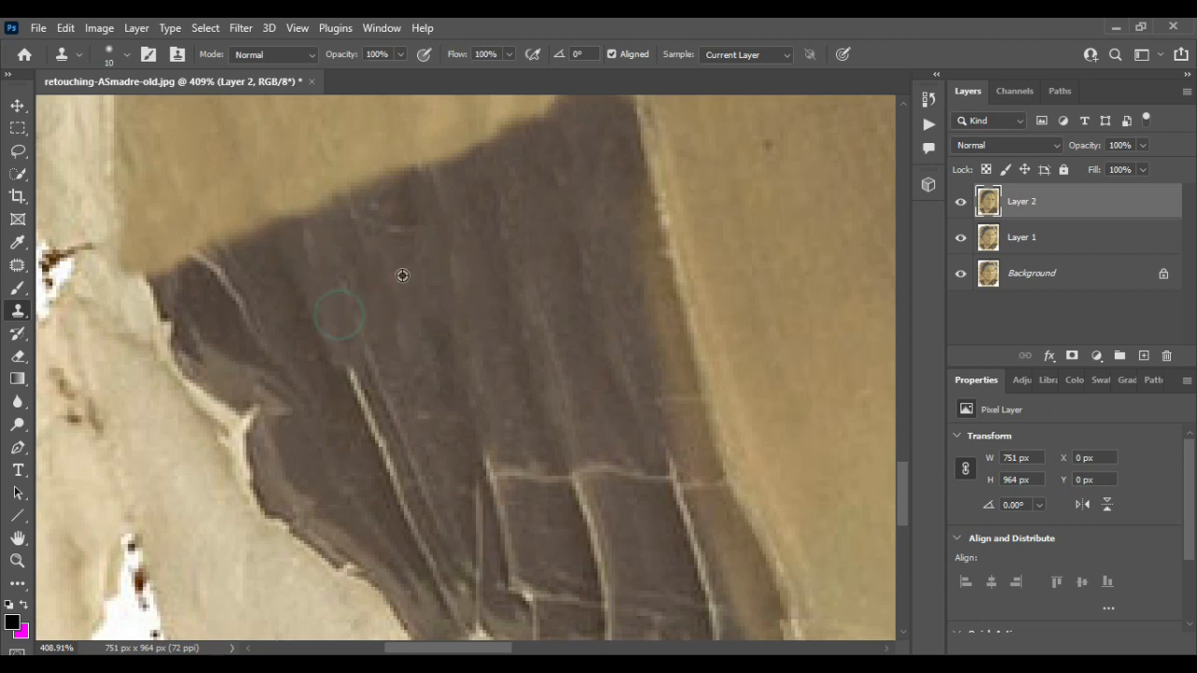
# - Clone out the crack lines in the lower part of the dark dress
pyautogui.scroll(-2, 392, 411)
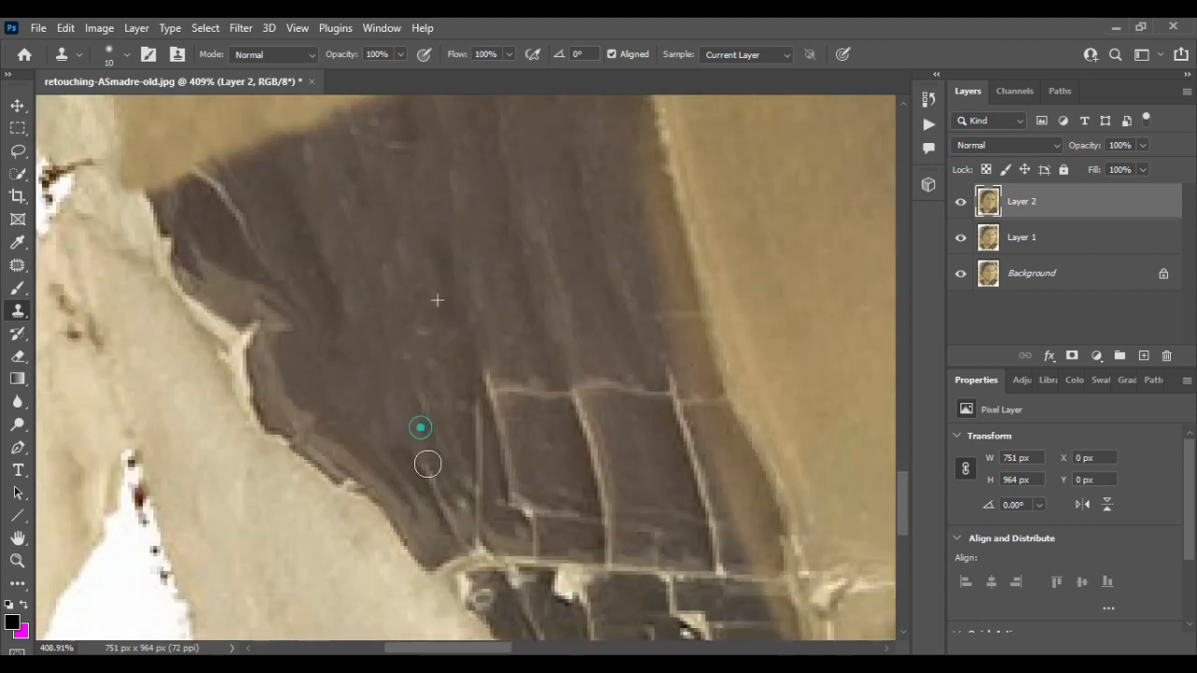
pyautogui.moveTo(427, 464); pyautogui.dragTo(430, 492)
pyautogui.moveTo(421, 333); pyautogui.dragTo(500, 487)
pyautogui.keyDown('alt'); pyautogui.click(427, 264); pyautogui.keyUp('alt')
pyautogui.moveTo(526, 388); pyautogui.dragTo(595, 438)
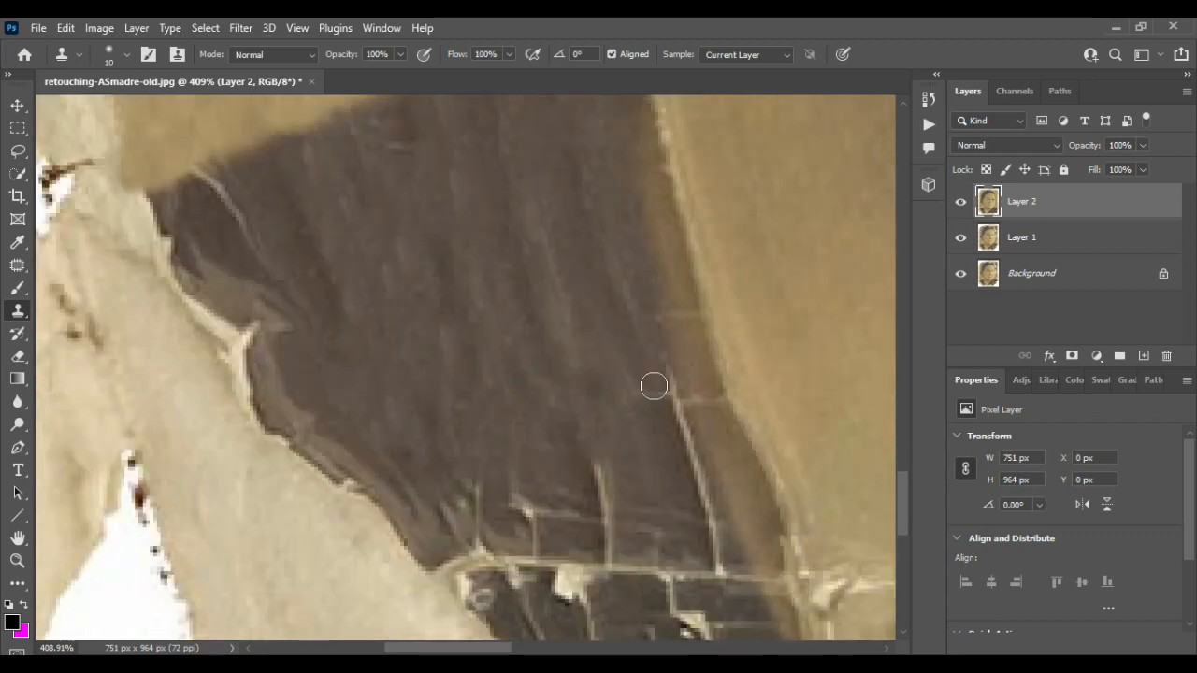
pyautogui.moveTo(666, 384); pyautogui.dragTo(711, 520)
pyautogui.moveTo(593, 441); pyautogui.dragTo(612, 538)
pyautogui.moveTo(521, 484); pyautogui.dragTo(566, 515)
pyautogui.moveTo(483, 486)
pyautogui.mouseDown()
pyautogui.moveTo(476, 537)
pyautogui.moveTo(708, 553)
pyautogui.mouseUp()
pyautogui.scroll(-4, 572, 478)
pyautogui.scroll(2, 531, 320)
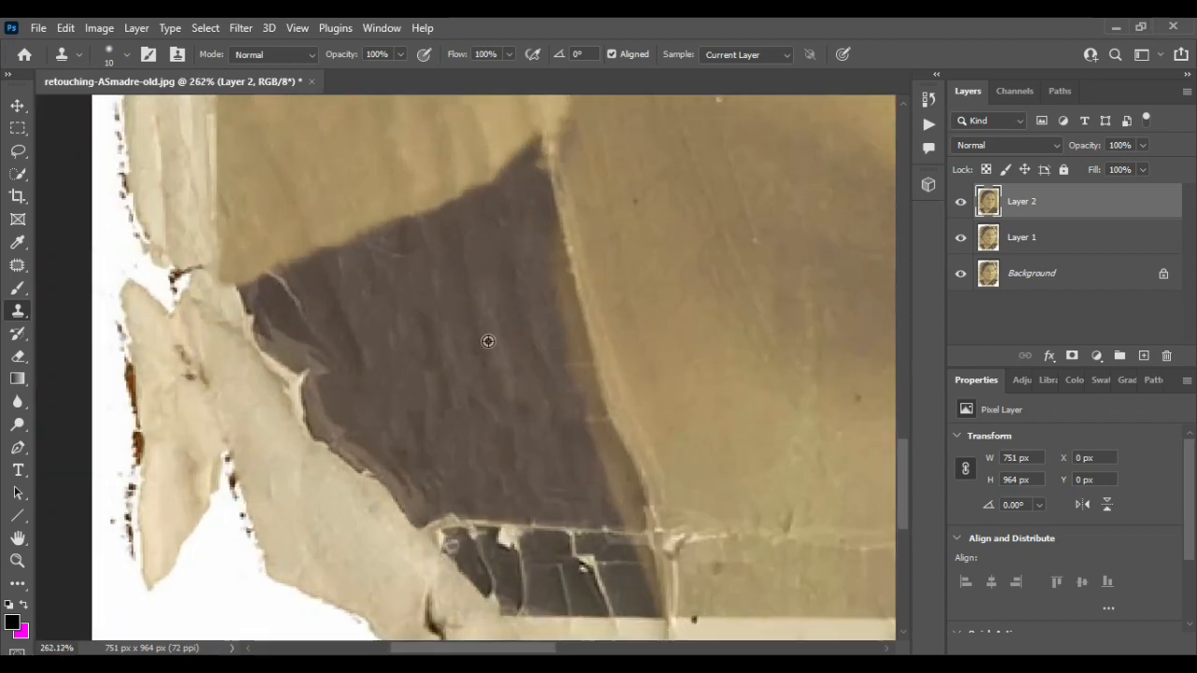
# - Clone over the horizontal crack along the dress's bottom edge
pyautogui.scroll(-1, 488, 342)
pyautogui.scroll(4, 510, 388)
pyautogui.keyDown('alt'); pyautogui.click(470, 314); pyautogui.keyUp('alt')
pyautogui.moveTo(409, 477)
pyautogui.mouseDown()
pyautogui.moveTo(418, 526)
pyautogui.moveTo(388, 420)
pyautogui.moveTo(551, 523)
pyautogui.moveTo(553, 569)
pyautogui.moveTo(521, 584)
pyautogui.moveTo(543, 503)
pyautogui.moveTo(626, 496)
pyautogui.moveTo(563, 555)
pyautogui.moveTo(612, 614)
pyautogui.moveTo(646, 510)
pyautogui.mouseUp()
# - Hide and show Layer 2 to compare the retouched dress with the original
pyautogui.scroll(-6, 495, 452)
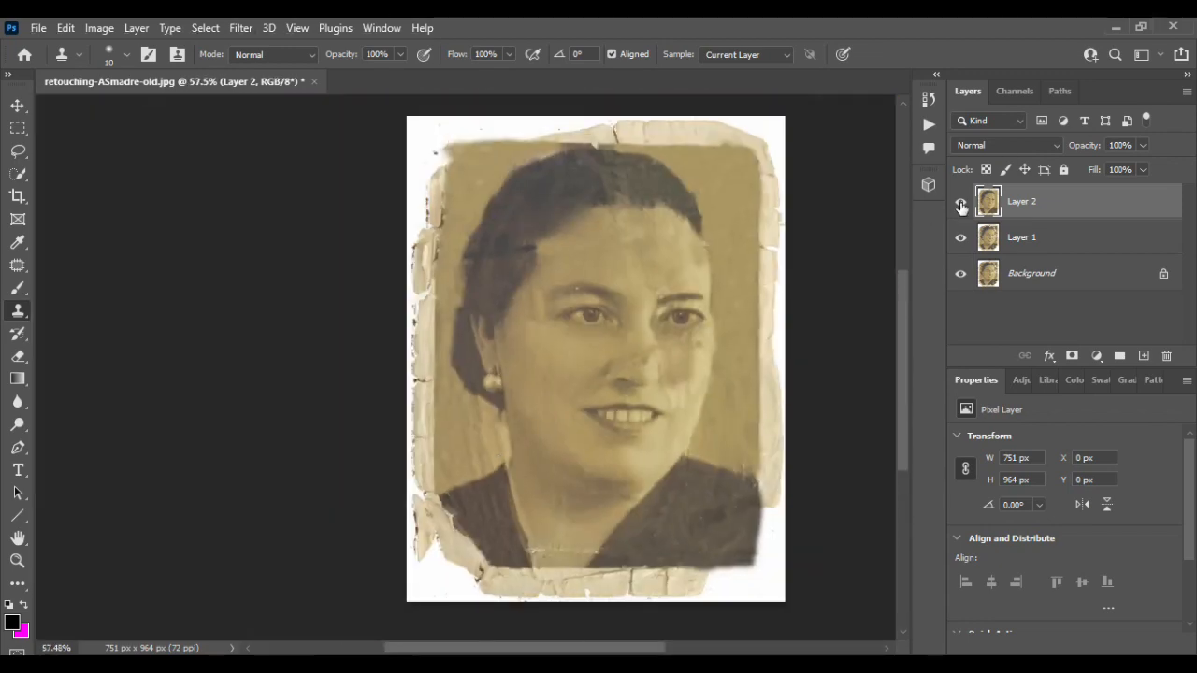
pyautogui.click(960, 202)
pyautogui.click(961, 202)
pyautogui.click(961, 206)
pyautogui.click(961, 206)
pyautogui.scroll(5, 512, 413)
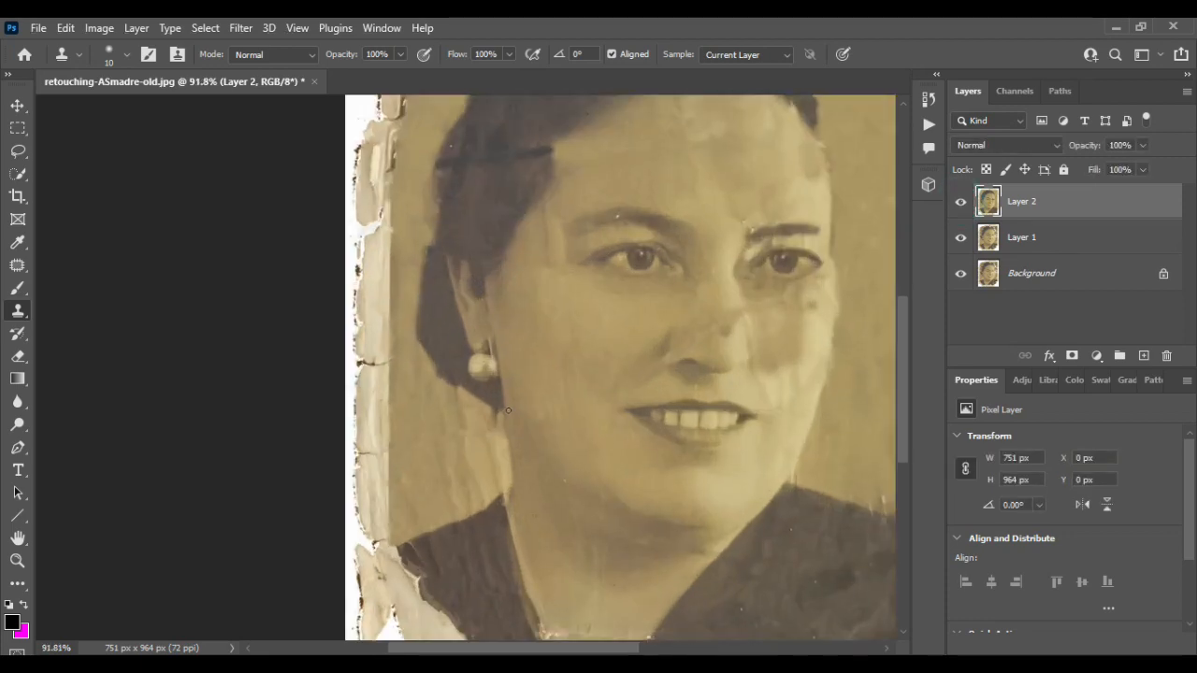
# - Select a rectangle over the torn lower-left edge and fill the selection
pyautogui.scroll(-6, 513, 414)
pyautogui.click(17, 130)
pyautogui.moveTo(363, 288)
pyautogui.mouseDown()
pyautogui.moveTo(414, 420)
pyautogui.moveTo(402, 449)
pyautogui.mouseUp()
pyautogui.click(65, 27)
pyautogui.click(109, 298)
pyautogui.click(969, 100)
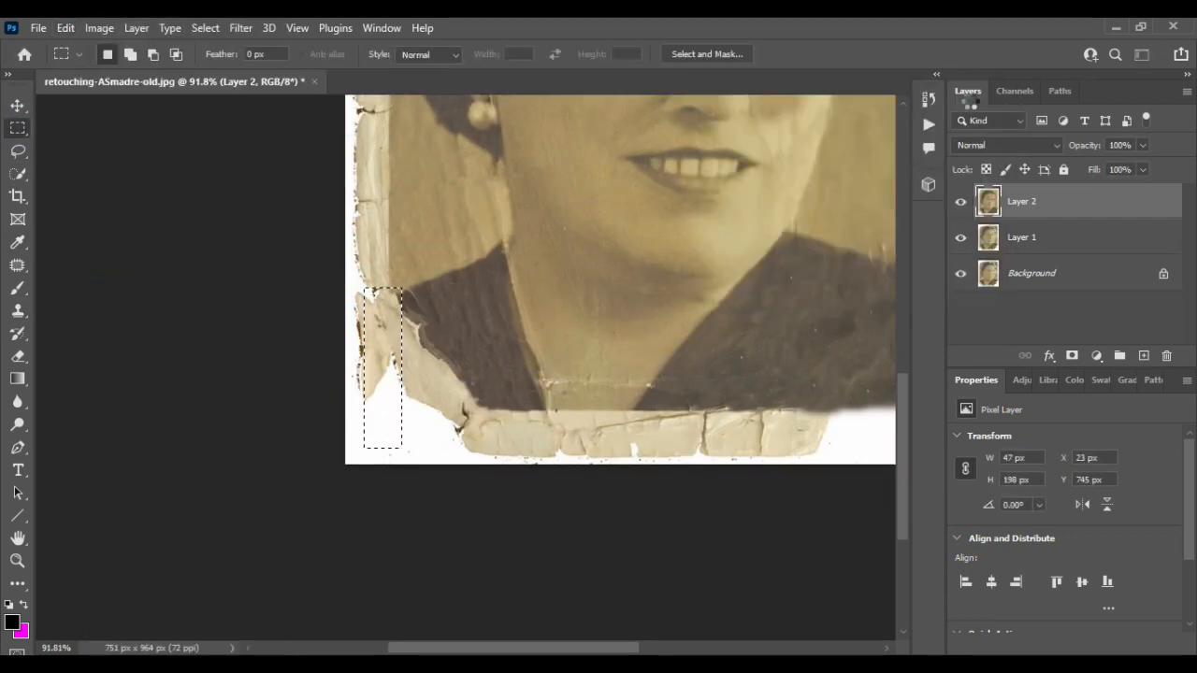
pyautogui.hotkey('ctrl', 'd')
# - Copy a rectangular strip of the lower-left edge onto a new layer and duplicate that layer
pyautogui.moveTo(357, 362); pyautogui.dragTo(395, 467)
pyautogui.moveTo(377, 408)
pyautogui.mouseDown()
pyautogui.moveTo(374, 337)
pyautogui.moveTo(391, 435)
pyautogui.moveTo(379, 397)
pyautogui.mouseUp()
pyautogui.hotkey('ctrl', 'j')
pyautogui.press('v')
pyautogui.hotkey('ctrl', 'j')
pyautogui.hotkey('ctrl', 'z')
pyautogui.hotkey('ctrl', 'j')
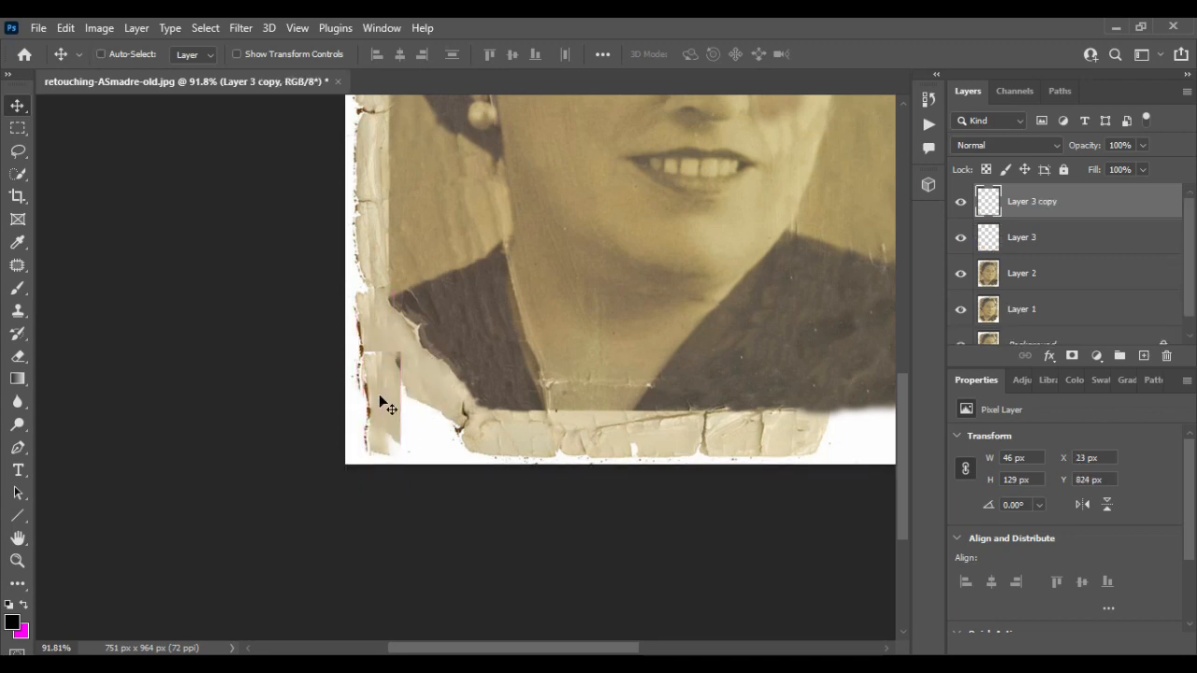
# - Rotate and move the copied strip with Free Transform to cover the torn bottom-left corner
pyautogui.hotkey('ctrl', 't')
pyautogui.moveTo(413, 464); pyautogui.dragTo(493, 334)
pyautogui.moveTo(413, 413); pyautogui.dragTo(444, 447)
pyautogui.press('Return')
# - Merge Layer 3 copy, Layer 3 and Layer 2 into one layer
pyautogui.click(491, 365)
pyautogui.keyDown('shift'); pyautogui.click(1112, 202); pyautogui.keyUp('shift')
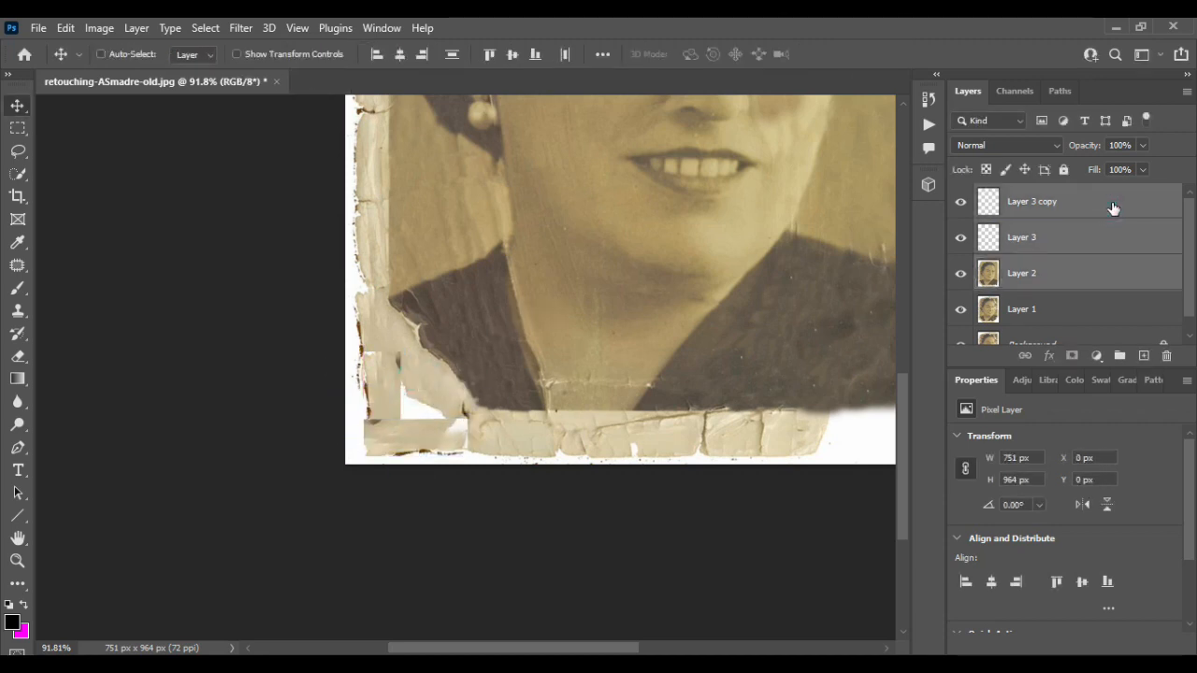
pyautogui.hotkey('ctrl', 'e')
# - Select a rectangle over the bottom-left corner's white gaps and fill it
pyautogui.click(18, 129)
pyautogui.moveTo(360, 344); pyautogui.dragTo(420, 446)
pyautogui.click(65, 28)
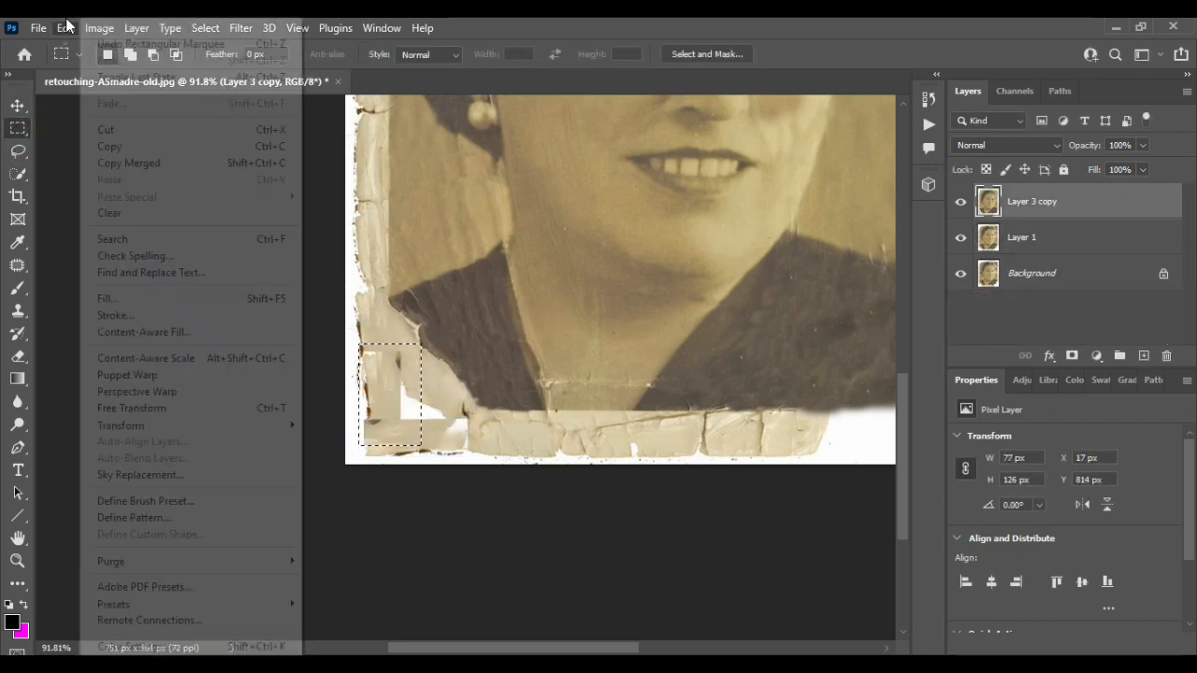
pyautogui.click(121, 298)
pyautogui.click(971, 103)
# - Zoom in, reselect the bottom-left corner gaps and fill the selection again
pyautogui.scroll(3, 452, 412)
pyautogui.moveTo(366, 337); pyautogui.dragTo(424, 451)
pyautogui.click(65, 28)
pyautogui.click(140, 293)
pyautogui.press('Return')
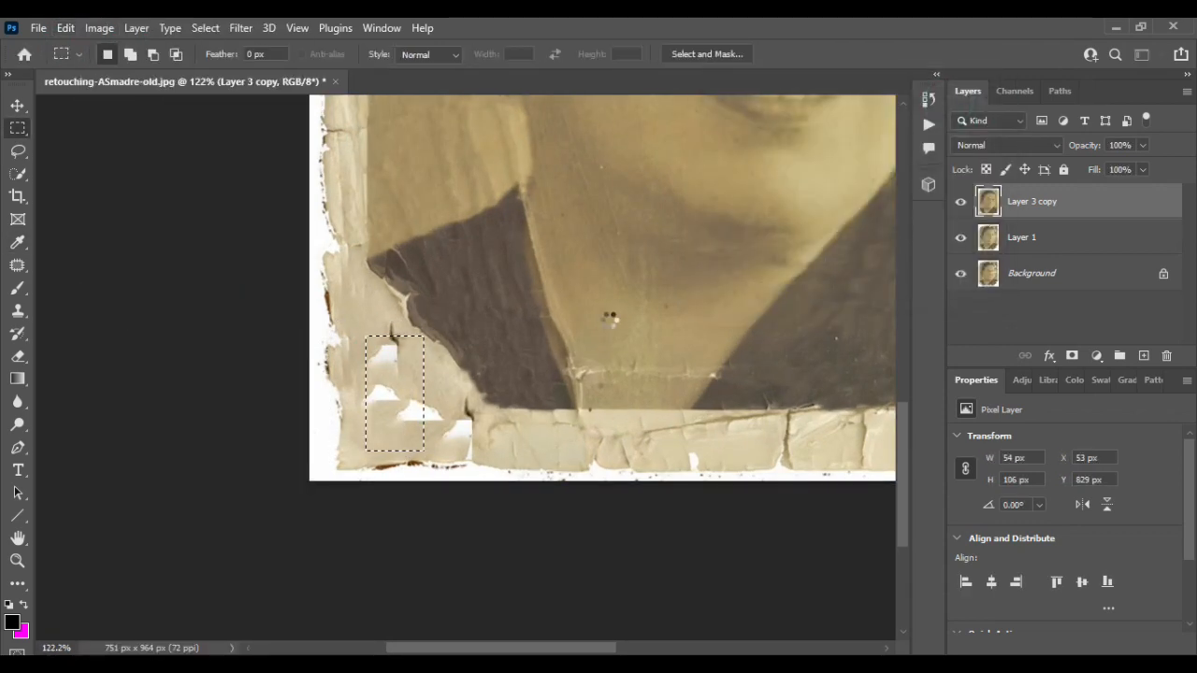
# - Select the remaining white gaps in the bottom-left corner, fill them content-aware and deselect
pyautogui.moveTo(389, 382); pyautogui.dragTo(473, 450)
pyautogui.click(65, 28)
pyautogui.click(140, 299)
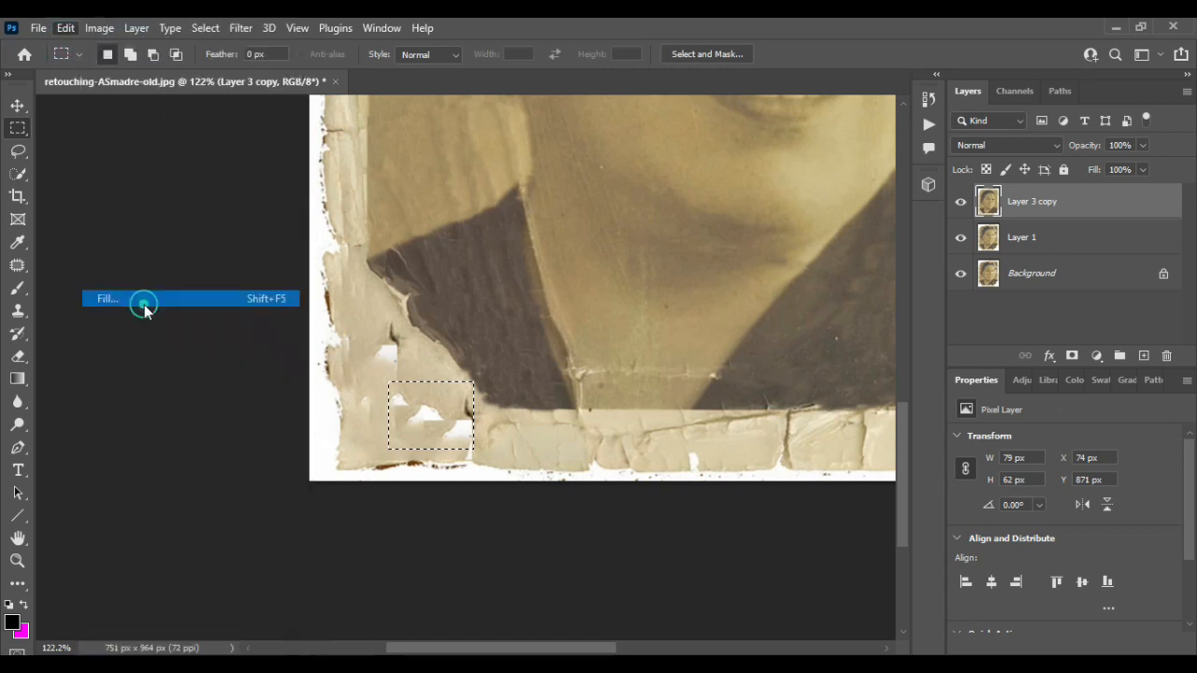
pyautogui.press('Return')
pyautogui.hotkey('ctrl', 'd')
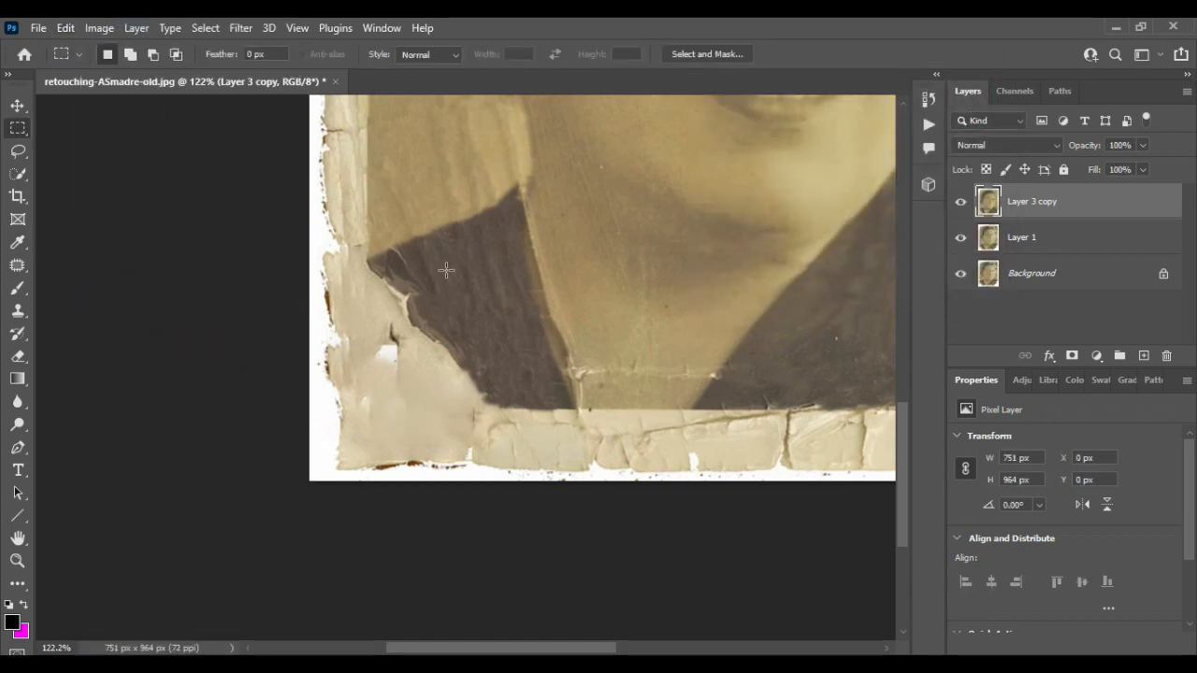
# - Select the area around the dress's left edge and bottom-left gap and content-aware fill it
pyautogui.moveTo(368, 263); pyautogui.dragTo(489, 375)
pyautogui.click(505, 340)
pyautogui.moveTo(368, 262)
pyautogui.mouseDown()
pyautogui.moveTo(420, 399)
pyautogui.moveTo(529, 410)
pyautogui.mouseUp()
pyautogui.click(65, 28)
pyautogui.click(141, 296)
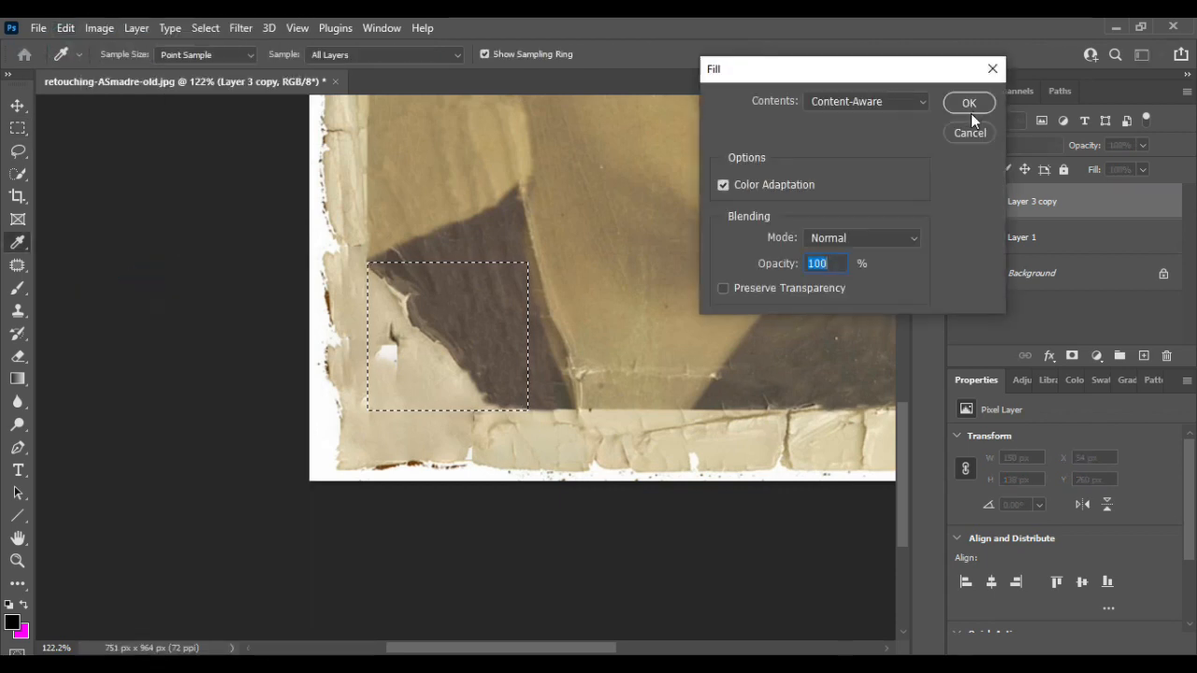
pyautogui.click(969, 103)
pyautogui.hotkey('ctrl', 'd')
# - Clone-stamp with a 30 px brush over the patched seams on the dress's left shoulder
pyautogui.hscroll(5, 470, 315)
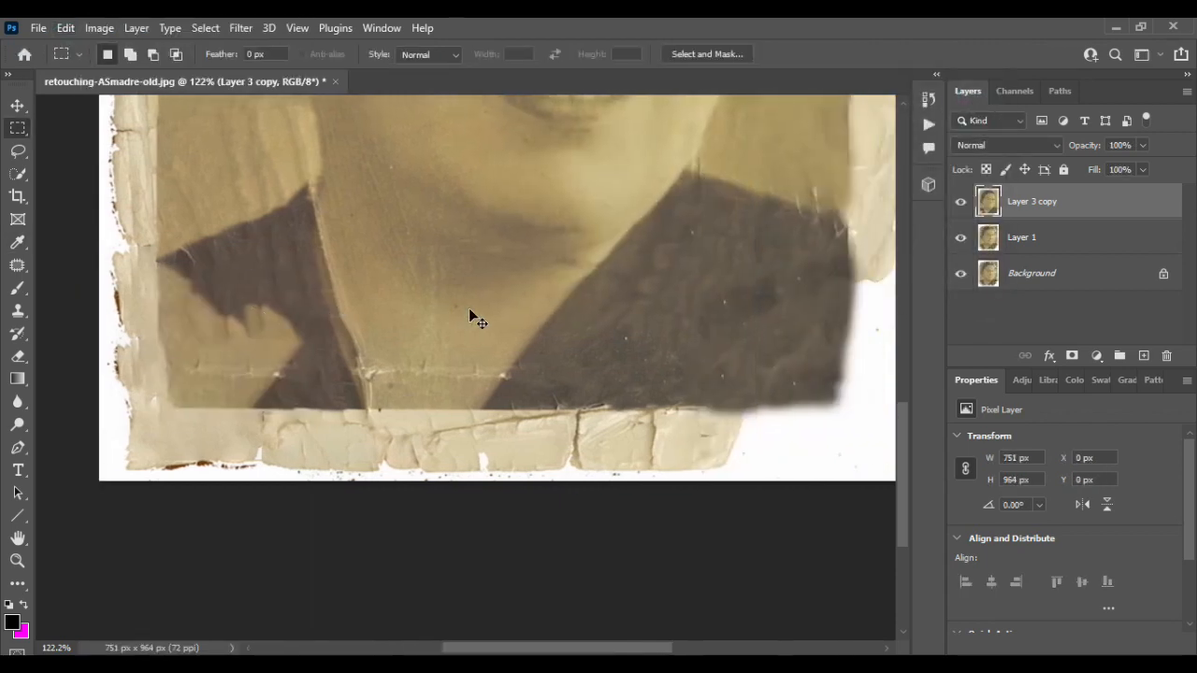
pyautogui.click(17, 106)
pyautogui.click(18, 311)
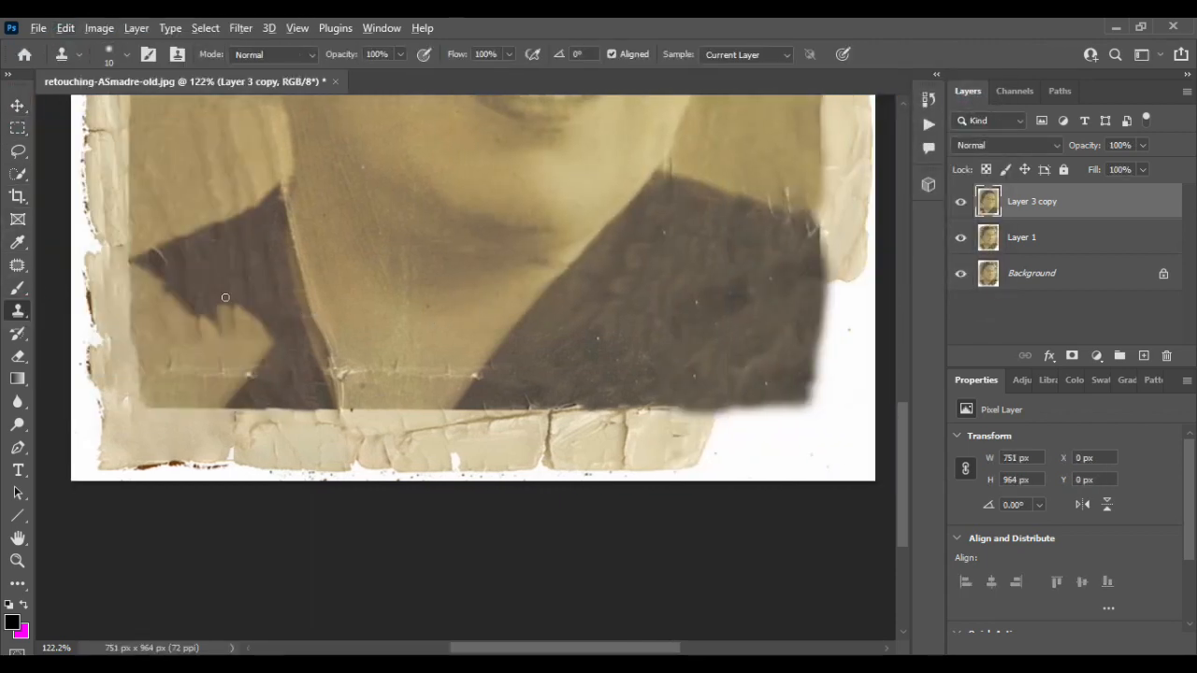
pyautogui.scroll(3, 224, 298)
pyautogui.press(']')
pyautogui.press(']')
pyautogui.moveTo(302, 295); pyautogui.dragTo(297, 330)
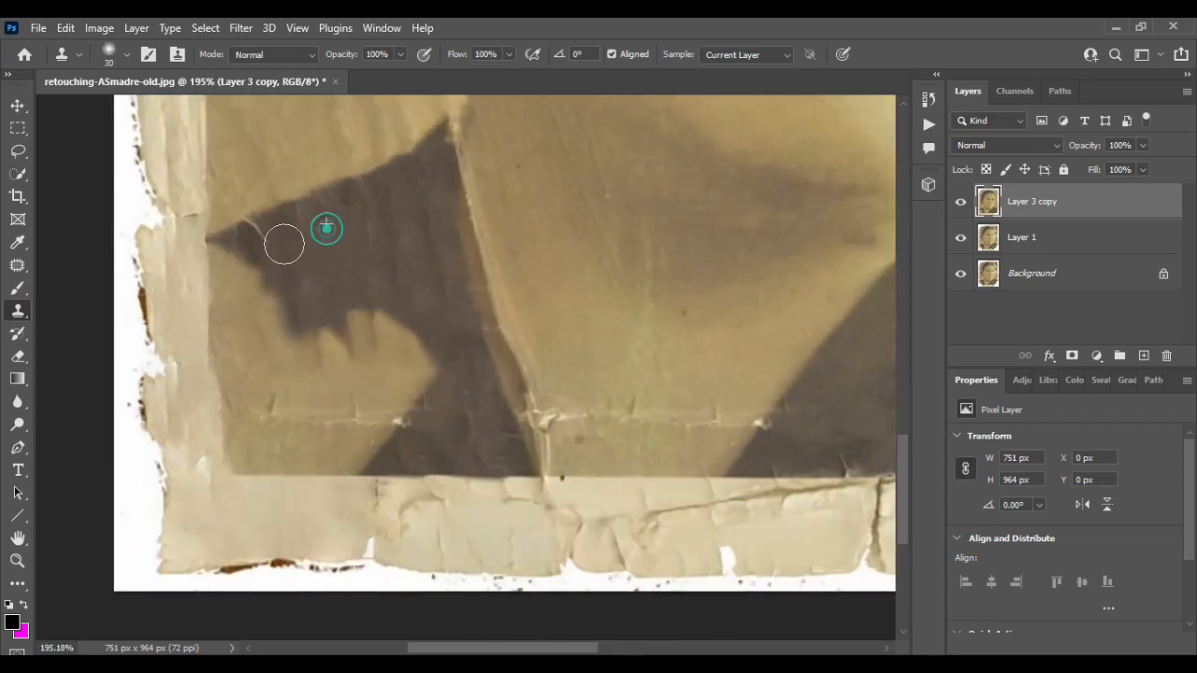
pyautogui.moveTo(284, 244)
pyautogui.mouseDown()
pyautogui.moveTo(222, 260)
pyautogui.moveTo(234, 316)
pyautogui.moveTo(309, 296)
pyautogui.moveTo(408, 338)
pyautogui.moveTo(383, 398)
pyautogui.moveTo(336, 366)
pyautogui.moveTo(307, 368)
pyautogui.mouseUp()
pyautogui.keyDown('alt'); pyautogui.click(350, 255); pyautogui.keyUp('alt')
pyautogui.keyDown('alt'); pyautogui.click(353, 301); pyautogui.keyUp('alt')
pyautogui.moveTo(300, 365)
pyautogui.mouseDown()
pyautogui.moveTo(235, 297)
pyautogui.moveTo(229, 377)
pyautogui.moveTo(320, 352)
pyautogui.moveTo(357, 384)
pyautogui.moveTo(333, 413)
pyautogui.moveTo(375, 443)
pyautogui.moveTo(232, 417)
pyautogui.moveTo(229, 460)
pyautogui.mouseUp()
pyautogui.moveTo(228, 401)
pyautogui.mouseDown()
pyautogui.moveTo(252, 463)
pyautogui.moveTo(400, 466)
pyautogui.moveTo(340, 387)
pyautogui.moveTo(407, 466)
pyautogui.mouseUp()
pyautogui.keyDown('alt'); pyautogui.click(340, 388); pyautogui.keyUp('alt')
# - Select a strip along the photo's top edge and content-aware fill it
pyautogui.scroll(-5, 406, 439)
pyautogui.hscroll(3, 407, 438)
pyautogui.scroll(7, 527, 357)
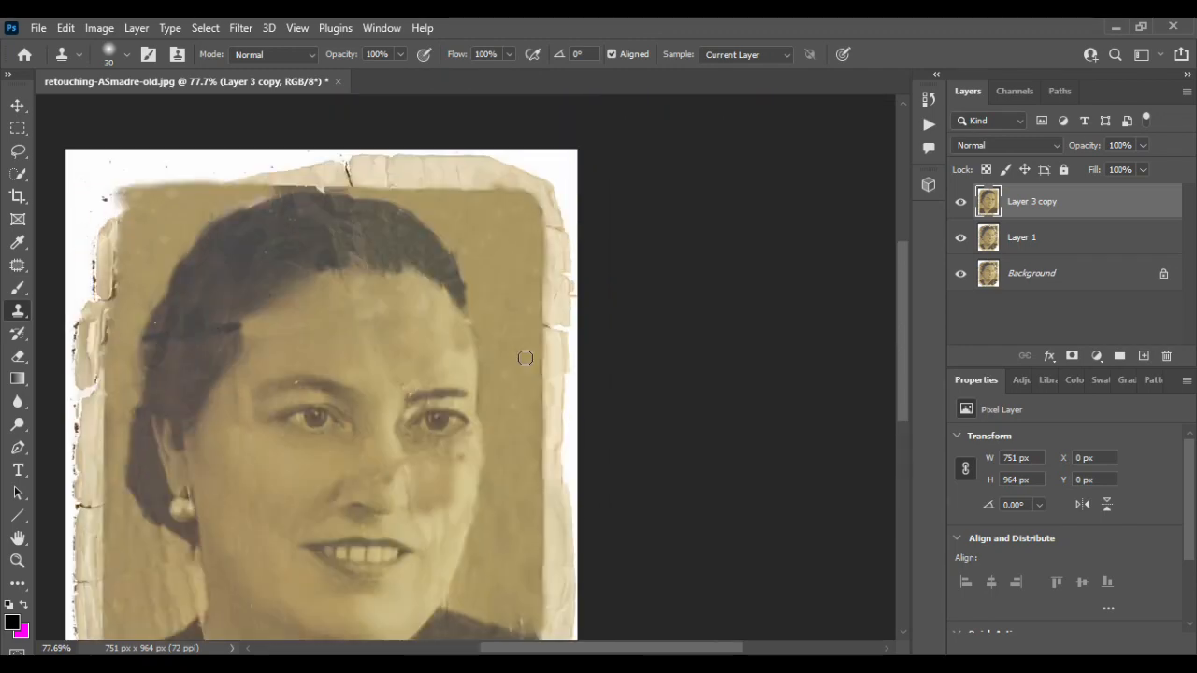
pyautogui.click(17, 106)
pyautogui.hscroll(-3, 476, 197)
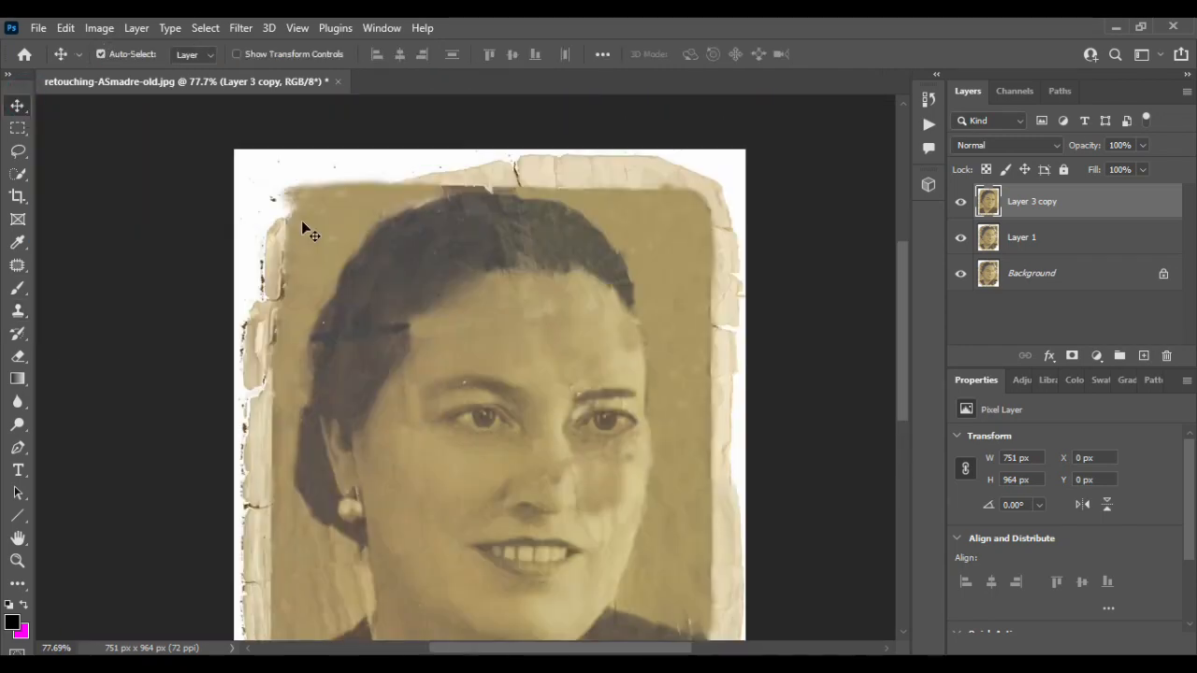
pyautogui.click(19, 129)
pyautogui.moveTo(202, 148); pyautogui.dragTo(769, 190)
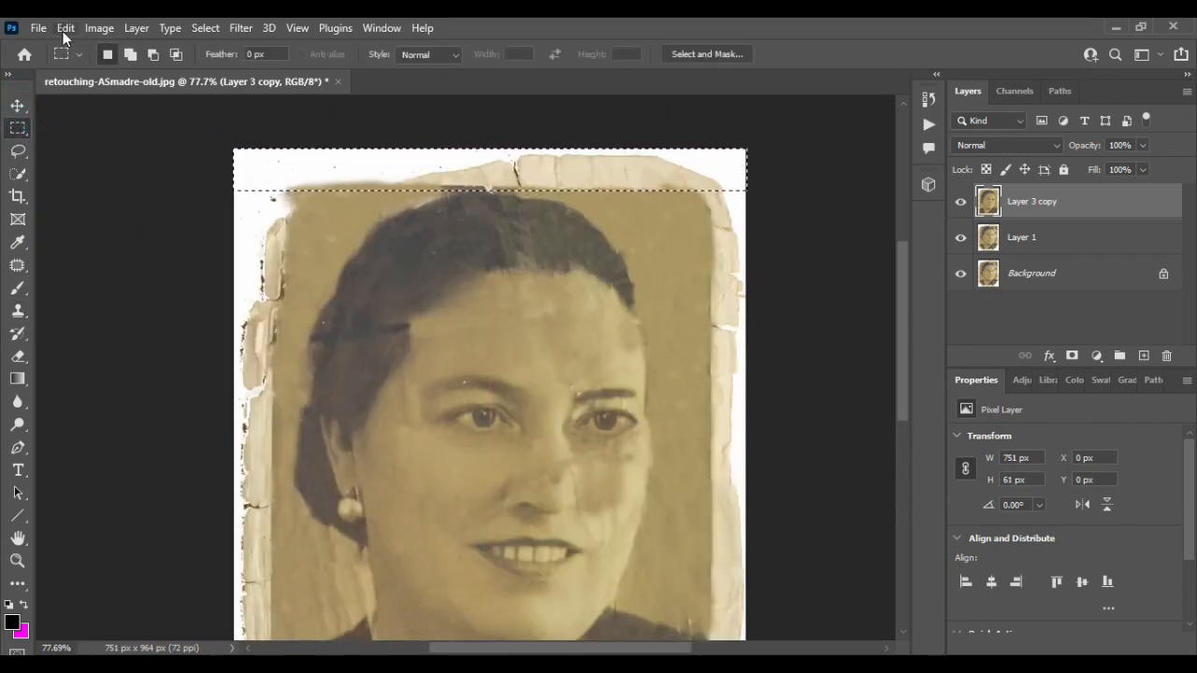
pyautogui.click(65, 28)
pyautogui.click(110, 295)
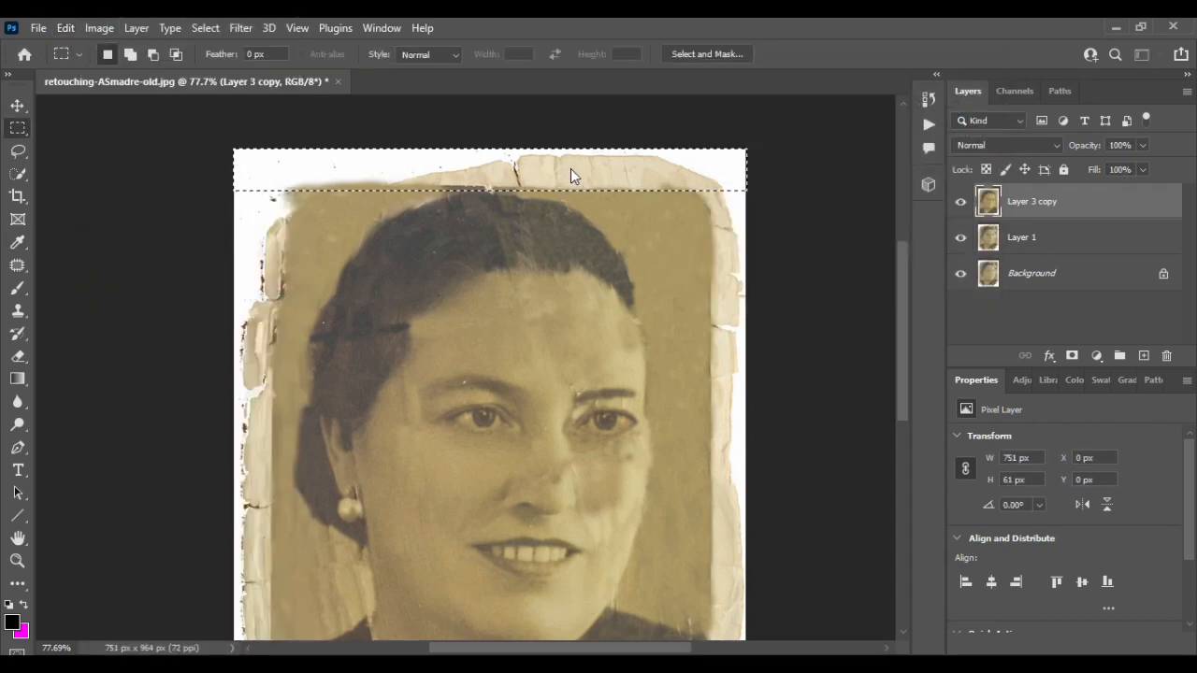
pyautogui.scroll(-2, 239, 238)
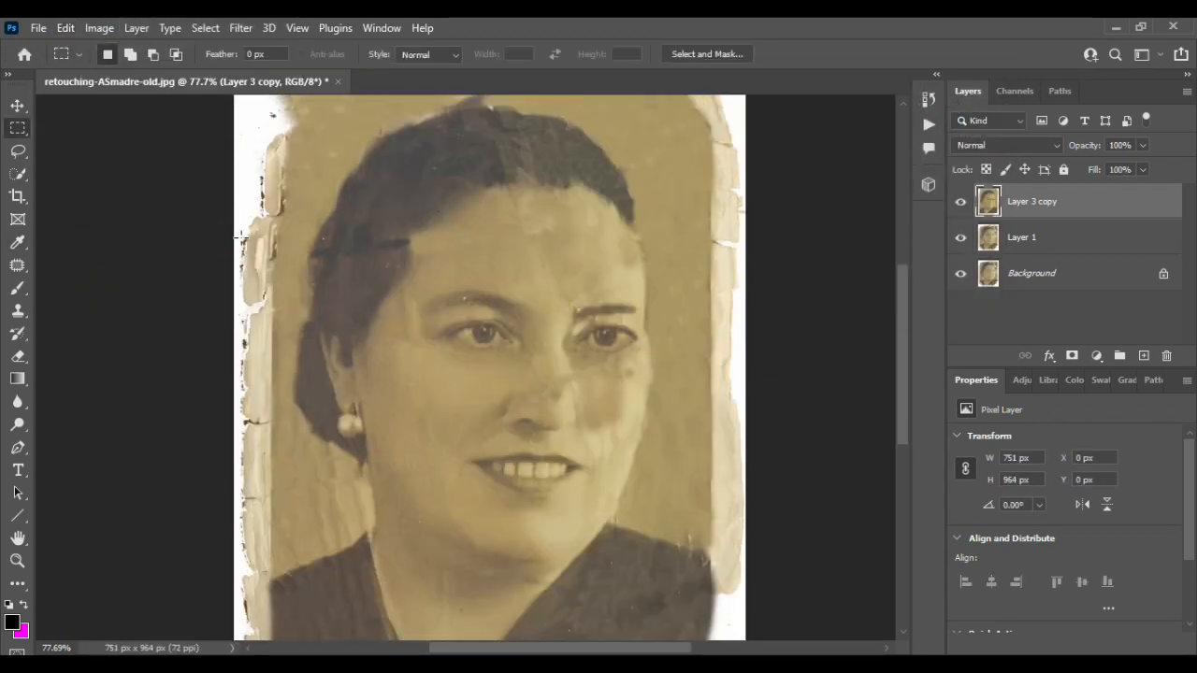
# - Select a strip along the photo's left edge, content-aware fill it and deselect
pyautogui.scroll(-3, 239, 238)
pyautogui.moveTo(263, 108); pyautogui.dragTo(291, 599)
pyautogui.click(65, 27)
pyautogui.click(103, 296)
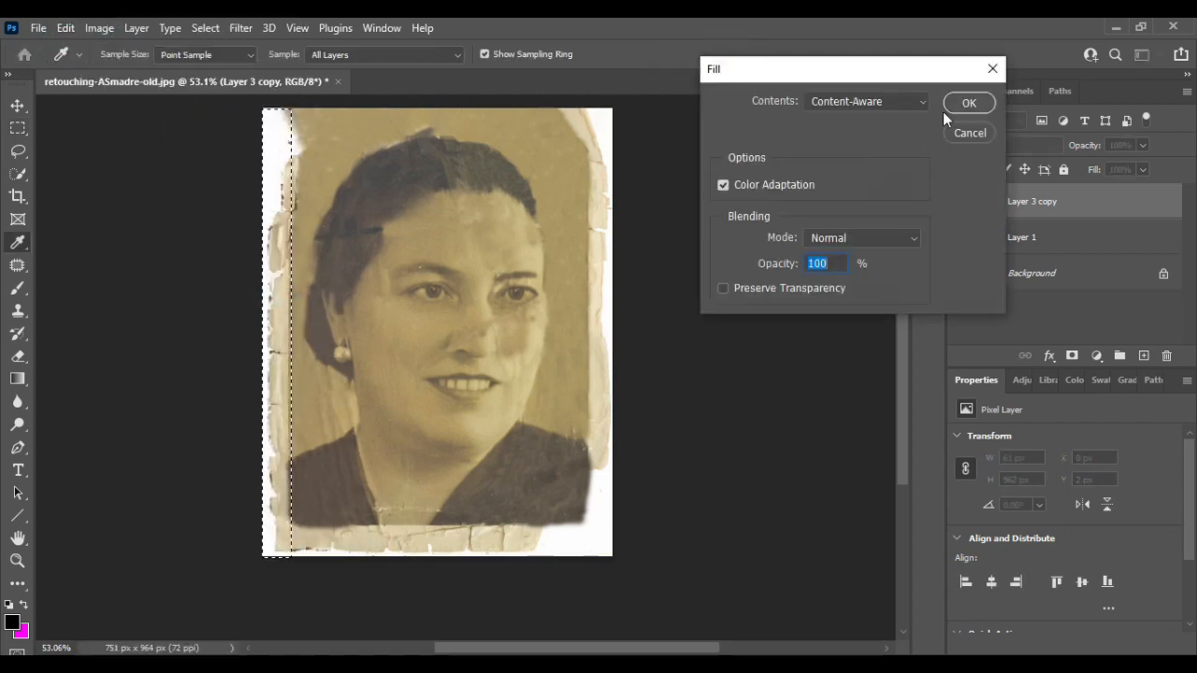
pyautogui.click(967, 103)
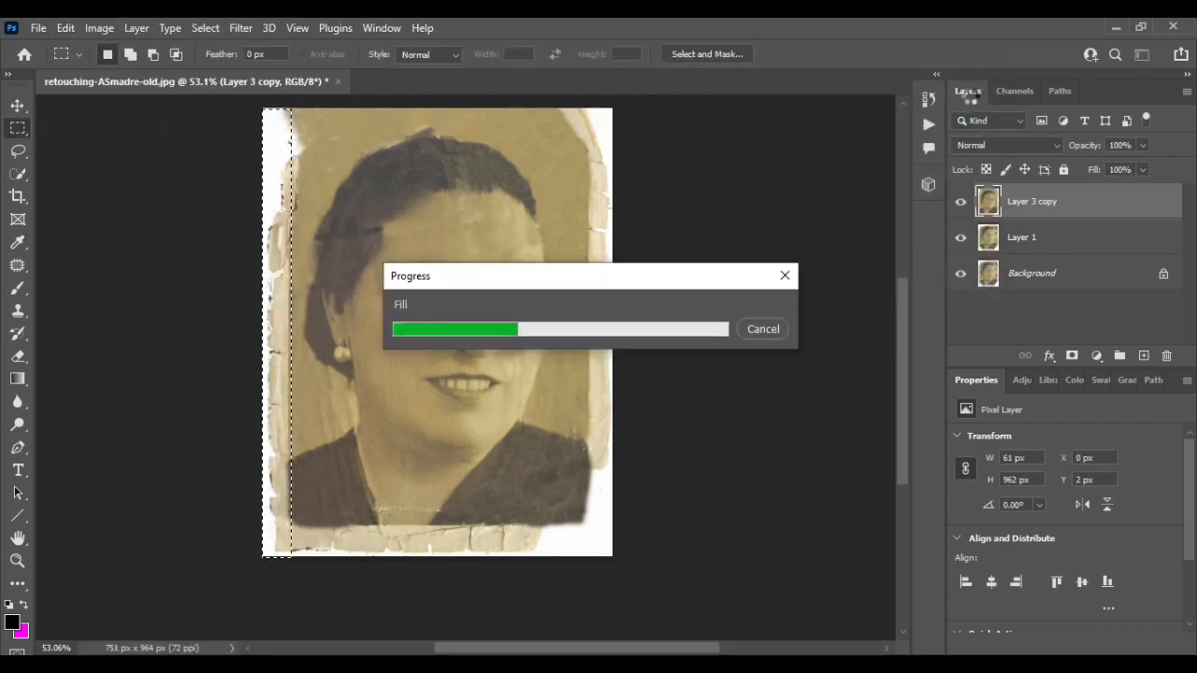
pyautogui.hotkey('ctrl', 'd')
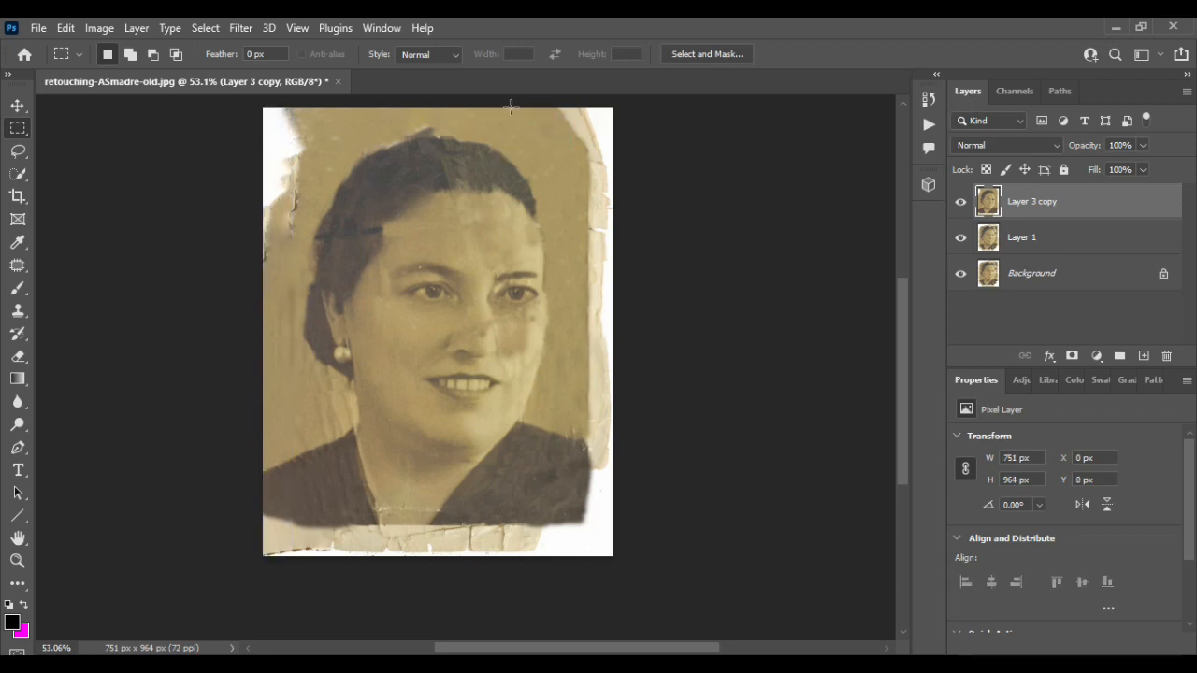
# - Select a strip along the photo's right edge, content-aware fill it and deselect
pyautogui.scroll(-5, 267, 489)
pyautogui.scroll(6, 645, 264)
pyautogui.moveTo(620, 121); pyautogui.dragTo(583, 588)
pyautogui.click(66, 27)
pyautogui.click(112, 294)
pyautogui.click(961, 102)
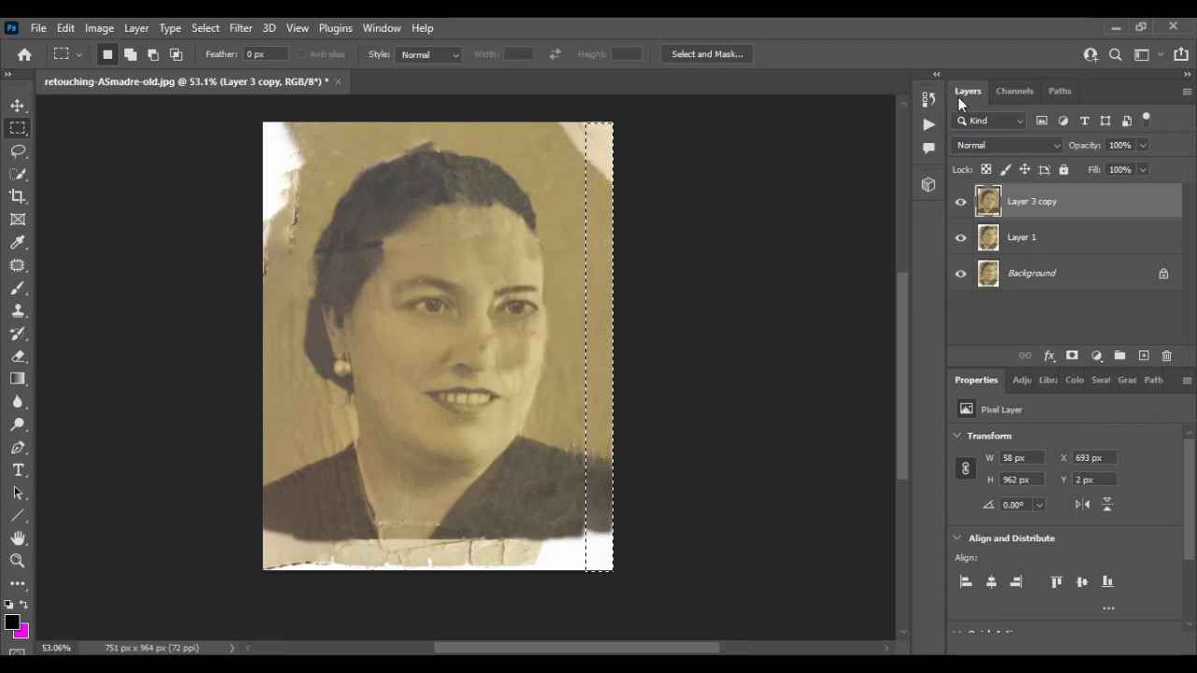
pyautogui.hotkey('ctrl', 'd')
# - Select a strip along the photo's bottom edge, content-aware fill it and deselect
pyautogui.scroll(-3, 633, 377)
pyautogui.moveTo(240, 470); pyautogui.dragTo(636, 514)
pyautogui.click(66, 27)
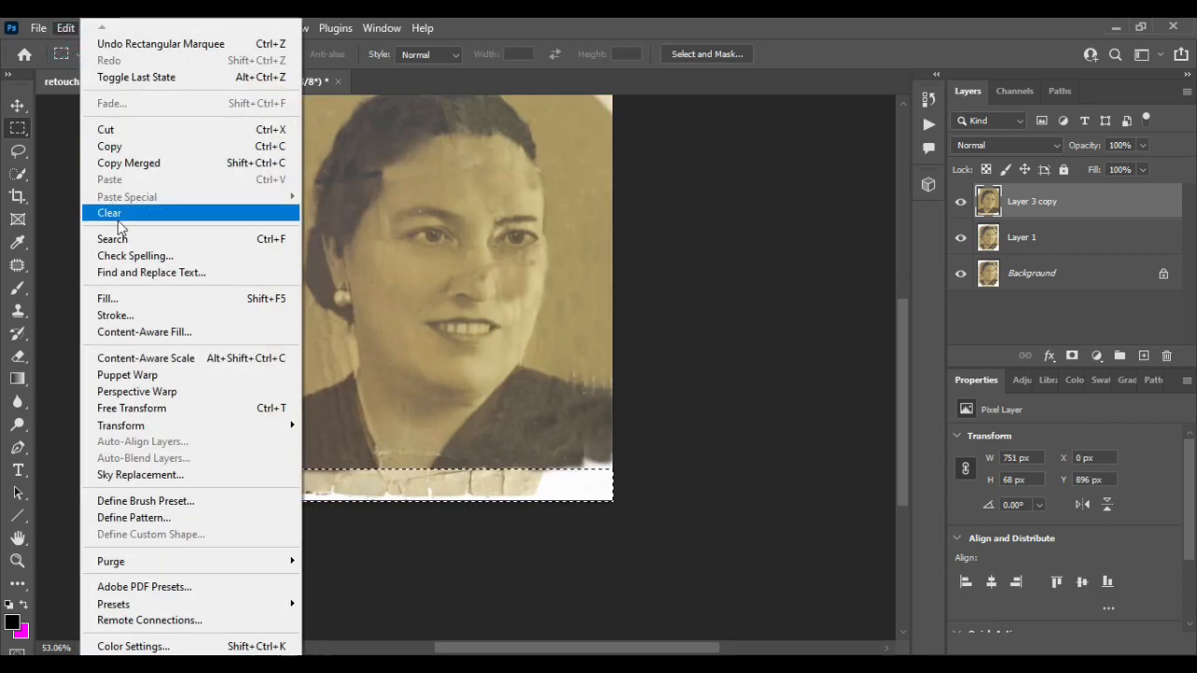
pyautogui.click(112, 296)
pyautogui.click(963, 100)
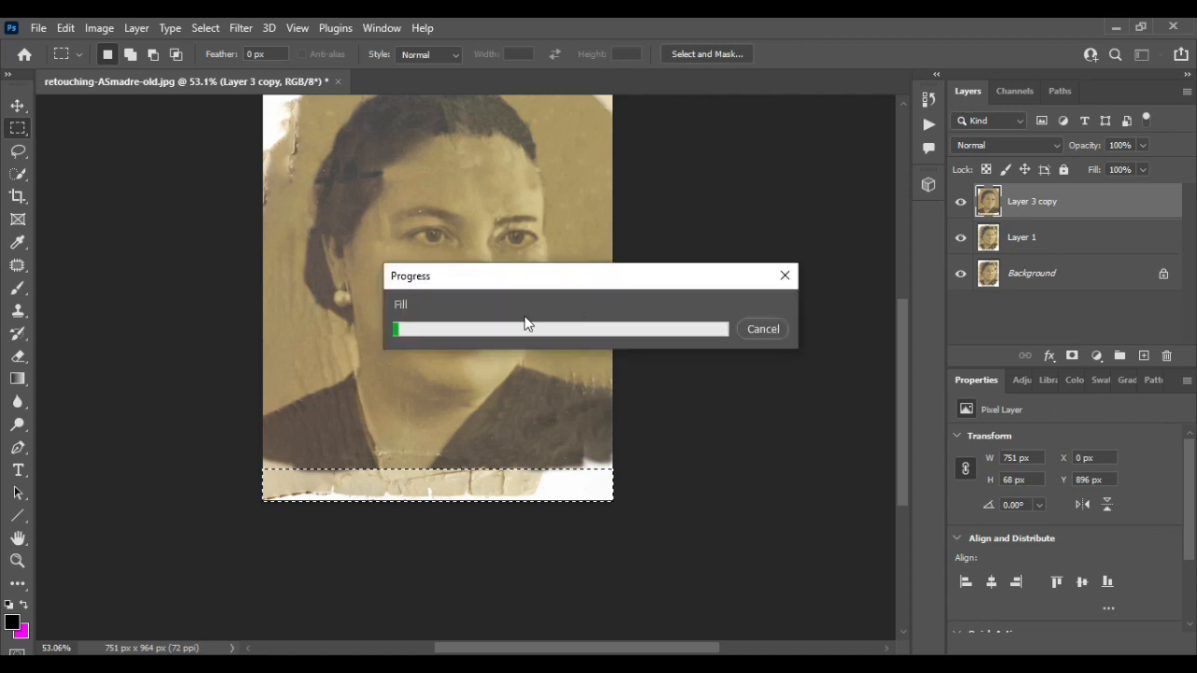
pyautogui.press('v')
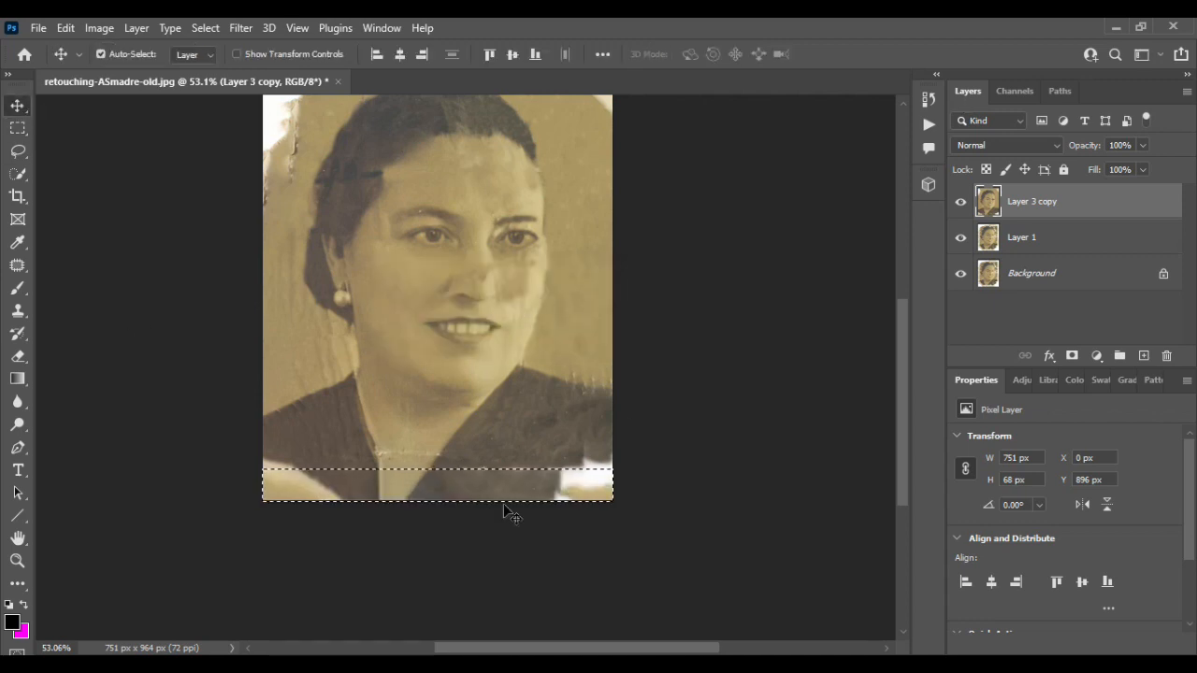
pyautogui.scroll(-1, 500, 491)
pyautogui.scroll(2, 494, 476)
pyautogui.click(17, 312)
pyautogui.hotkey('ctrl', 'd')
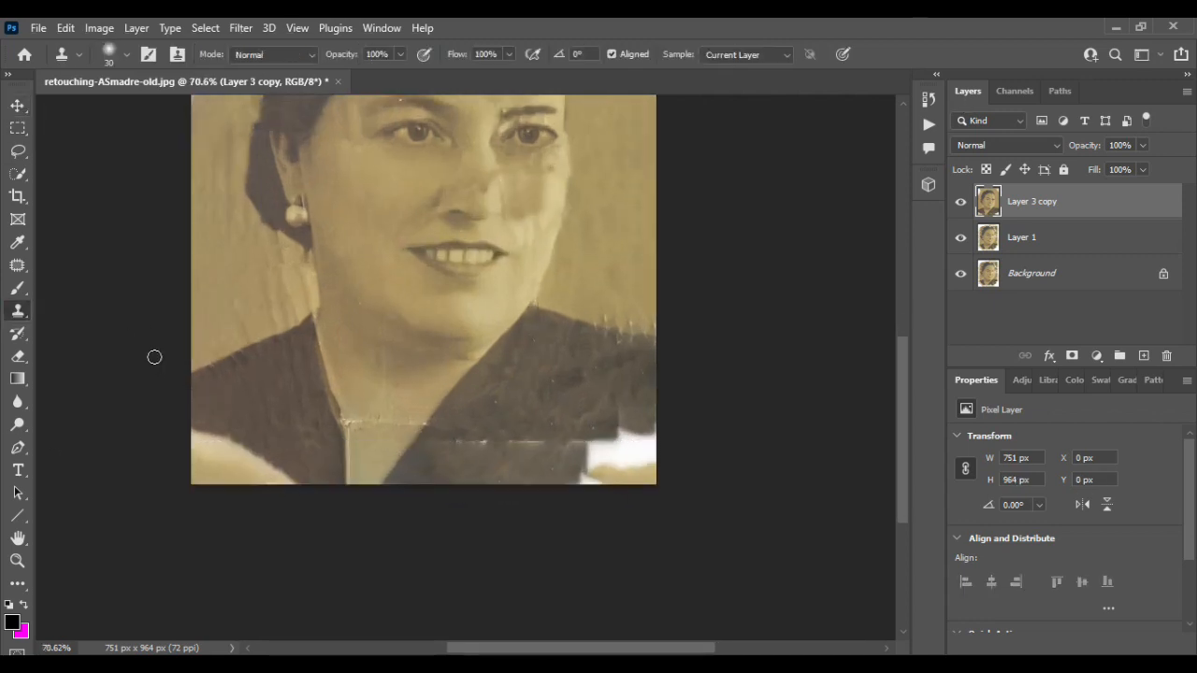
# - Clone-stamp over the seams in the dress's lower right area
pyautogui.scroll(3, 530, 428)
pyautogui.moveTo(530, 424)
pyautogui.mouseDown()
pyautogui.moveTo(613, 542)
pyautogui.moveTo(664, 455)
pyautogui.moveTo(246, 462)
pyautogui.moveTo(708, 427)
pyautogui.moveTo(676, 539)
pyautogui.mouseUp()
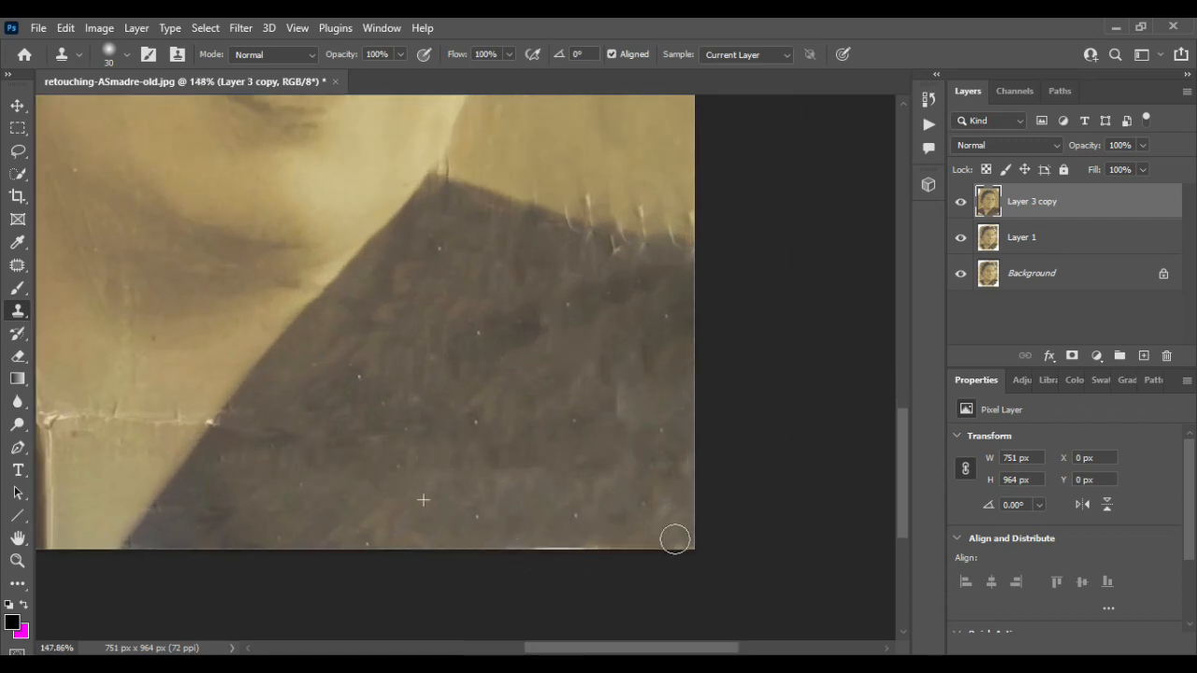
pyautogui.scroll(-3, 589, 468)
pyautogui.scroll(3, 206, 449)
pyautogui.keyDown('alt'); pyautogui.click(352, 322); pyautogui.keyUp('alt')
pyautogui.moveTo(293, 370)
pyautogui.mouseDown()
pyautogui.moveTo(318, 390)
pyautogui.moveTo(299, 419)
pyautogui.moveTo(465, 473)
pyautogui.moveTo(293, 425)
pyautogui.moveTo(361, 470)
pyautogui.moveTo(329, 466)
pyautogui.mouseUp()
pyautogui.keyDown('alt'); pyautogui.click(351, 331); pyautogui.keyUp('alt')
pyautogui.scroll(-4, 284, 434)
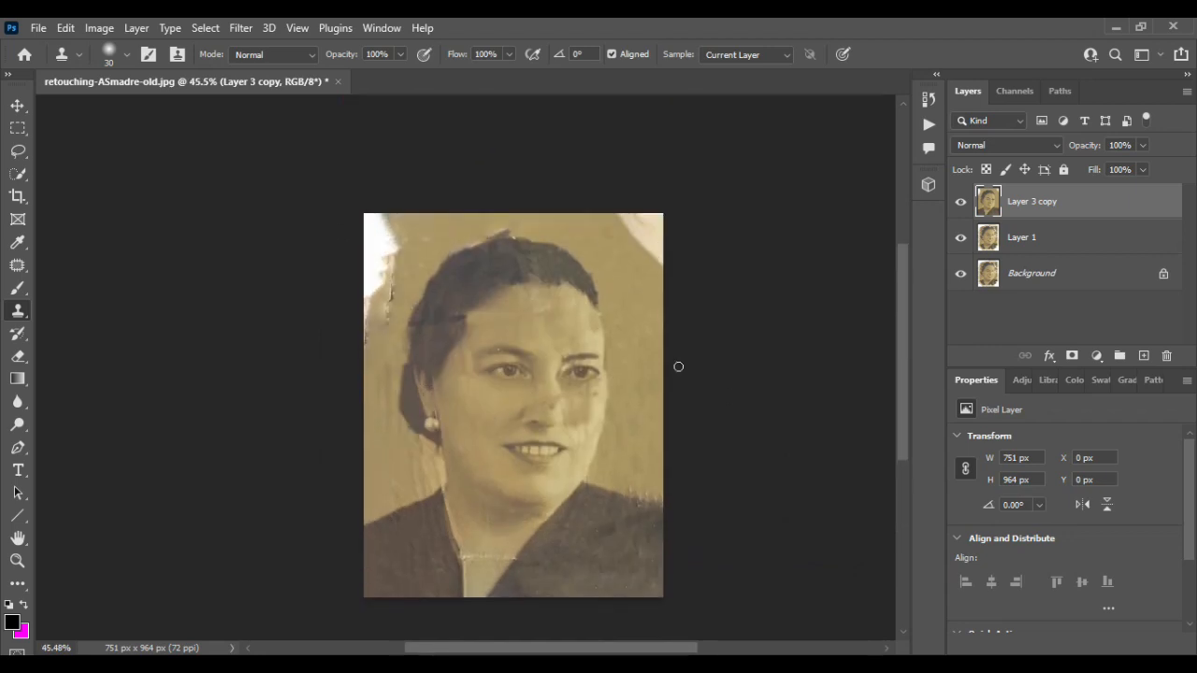
# - Select the photo's top-right corner and content-aware fill it
pyautogui.scroll(5, 679, 365)
pyautogui.scroll(3, 495, 288)
pyautogui.click(18, 105)
pyautogui.click(18, 128)
pyautogui.moveTo(515, 211)
pyautogui.mouseDown()
pyautogui.moveTo(721, 350)
pyautogui.moveTo(750, 429)
pyautogui.mouseUp()
pyautogui.click(66, 28)
pyautogui.click(75, 256)
pyautogui.click(964, 102)
pyautogui.click(484, 287)
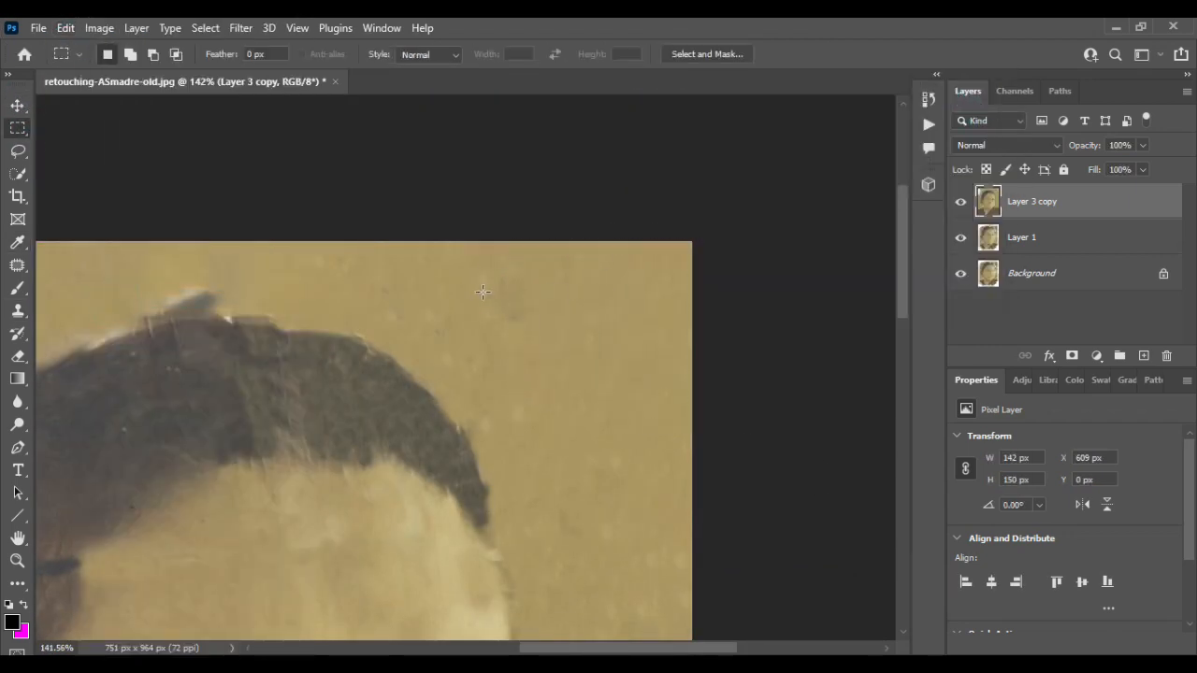
# - Select the white torn strip at the top-left edge, content-aware fill it and deselect
pyautogui.scroll(-4, 483, 292)
pyautogui.hscroll(-4, 483, 292)
pyautogui.scroll(2, 483, 291)
pyautogui.moveTo(417, 177); pyautogui.dragTo(488, 446)
pyautogui.click(66, 28)
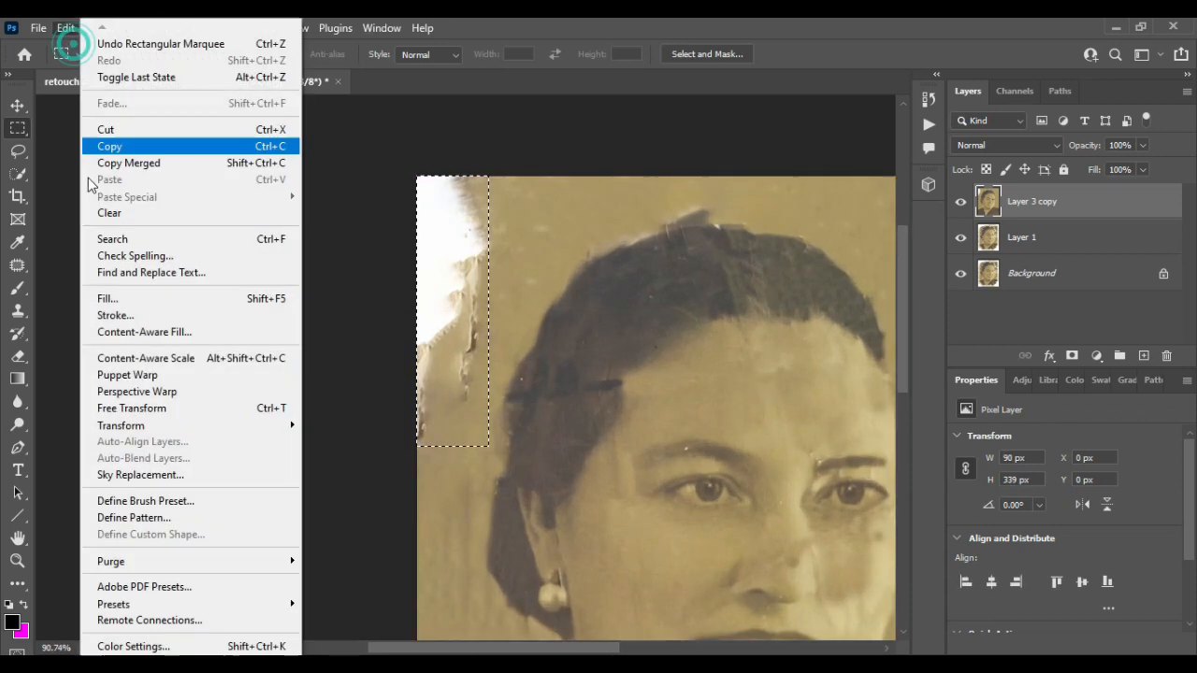
pyautogui.click(75, 296)
pyautogui.click(972, 104)
pyautogui.hotkey('ctrl', 'd')
# - Toggle the visibility of Layer 3 copy to compare the restoration with the original
pyautogui.scroll(-5, 550, 239)
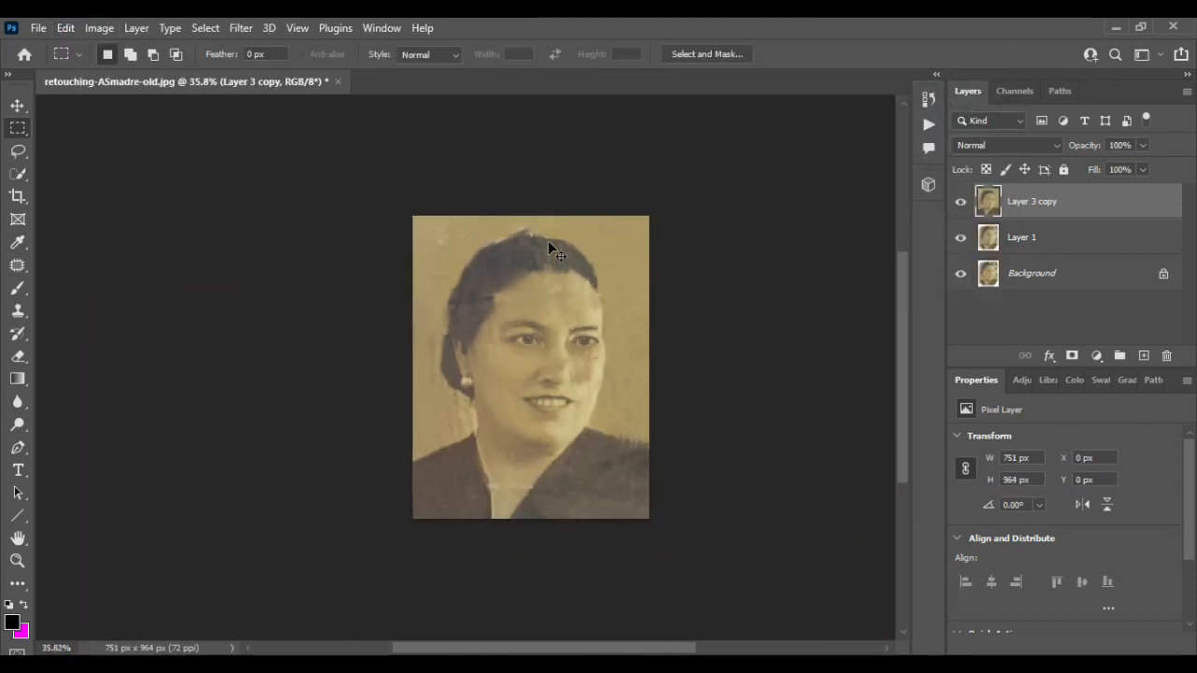
pyautogui.hscroll(3, 548, 241)
pyautogui.click(961, 202)
pyautogui.click(961, 202)
pyautogui.click(961, 202)
pyautogui.click(961, 202)
pyautogui.click(962, 202)
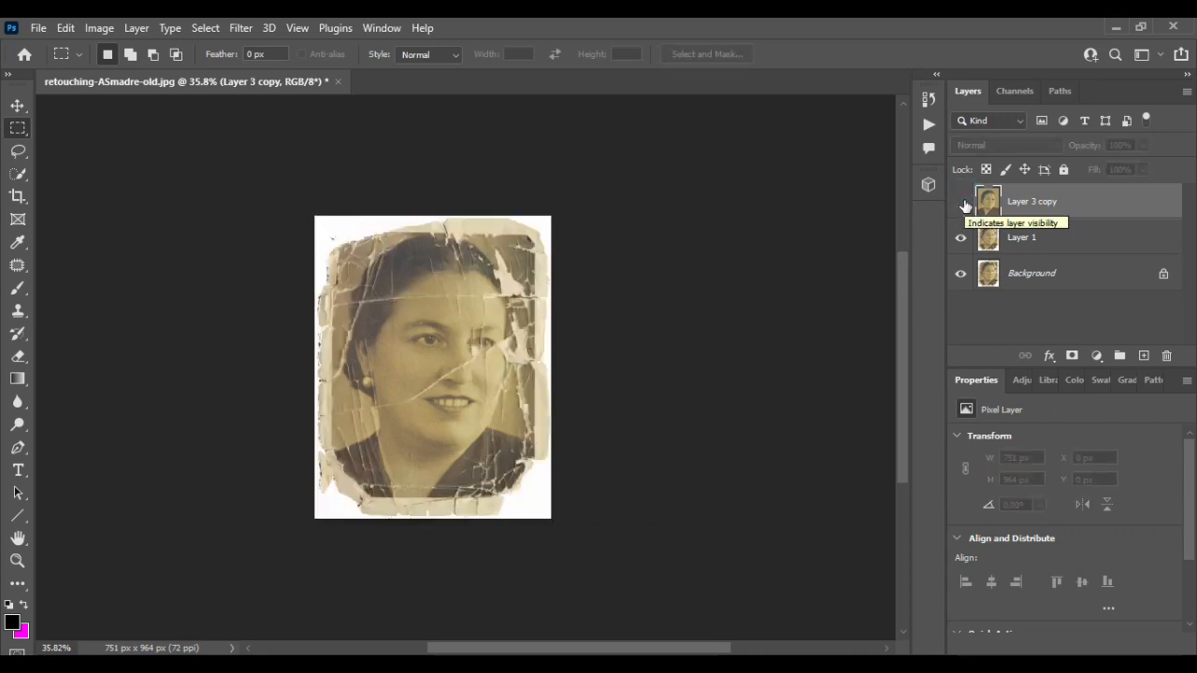
pyautogui.click(962, 202)
pyautogui.scroll(2, 403, 203)
# - Try clone-stamping the crack on the cheek beside the nose, then undo the strokes
pyautogui.press('v')
pyautogui.scroll(2, 532, 411)
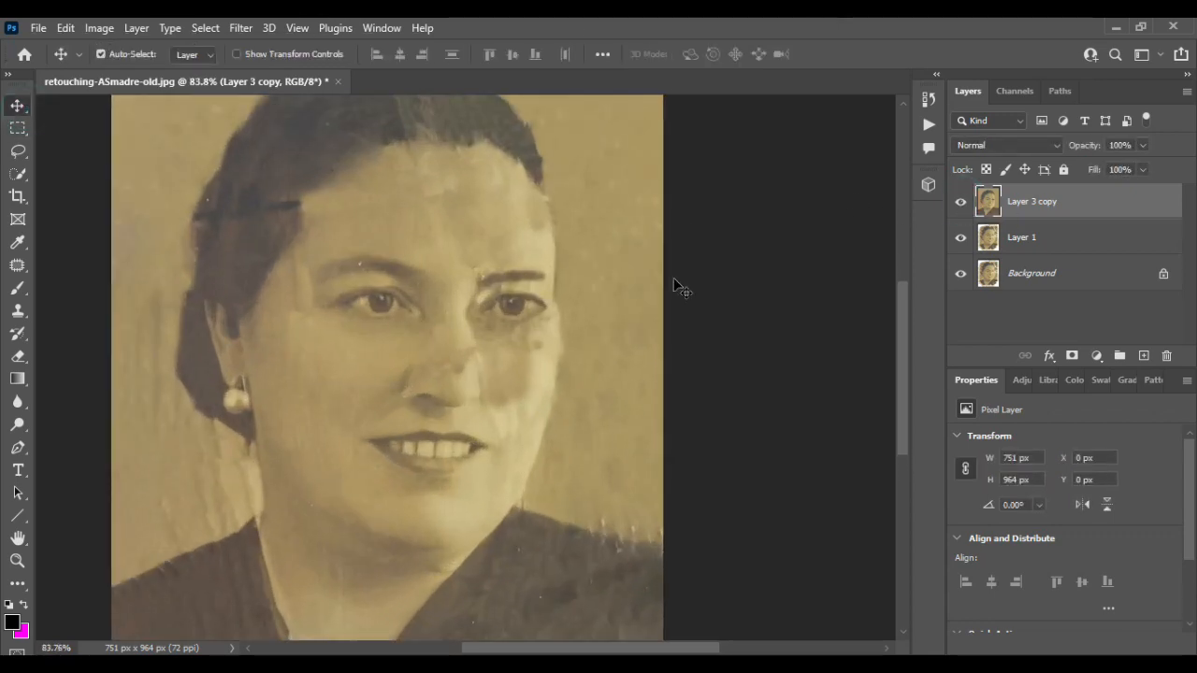
pyautogui.press('s')
pyautogui.moveTo(528, 386); pyautogui.dragTo(517, 456)
pyautogui.press(']')
pyautogui.moveTo(544, 352); pyautogui.dragTo(509, 443)
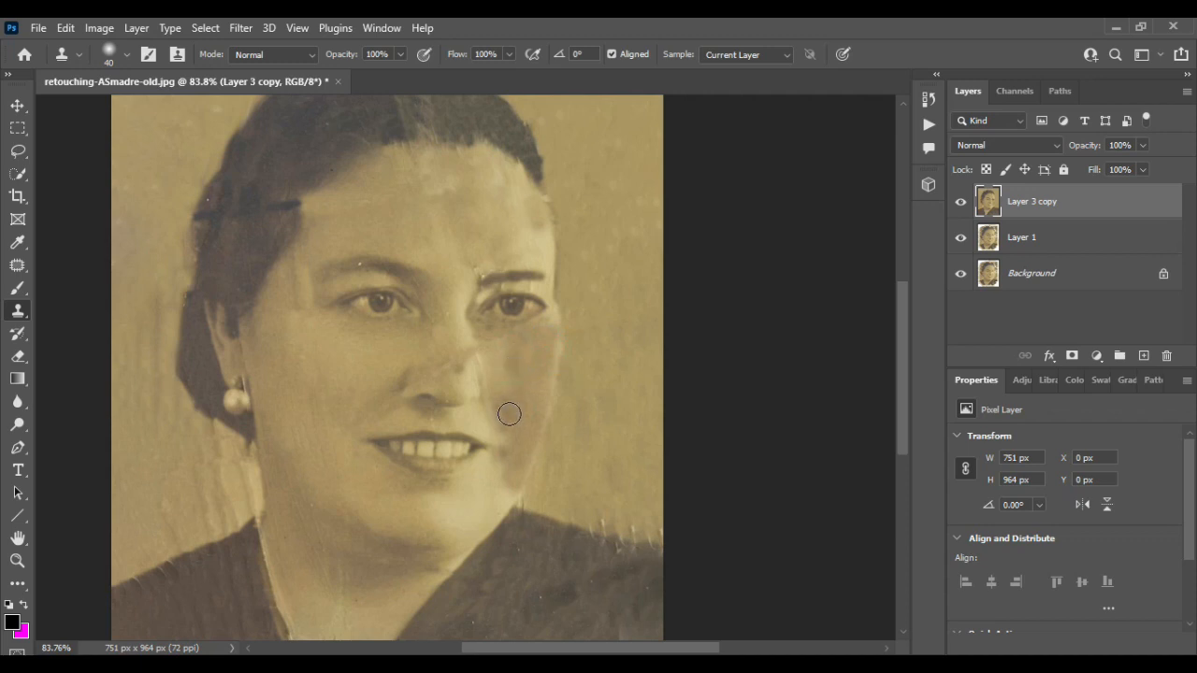
pyautogui.hotkey('ctrl', 'z')
pyautogui.hotkey('ctrl', 'z')
pyautogui.hotkey('ctrl', 'z')
pyautogui.hotkey('ctrl', 'z')
pyautogui.hotkey('ctrl', 'z')
pyautogui.hotkey('ctrl', 'z')
pyautogui.hotkey('ctrl', 'z')
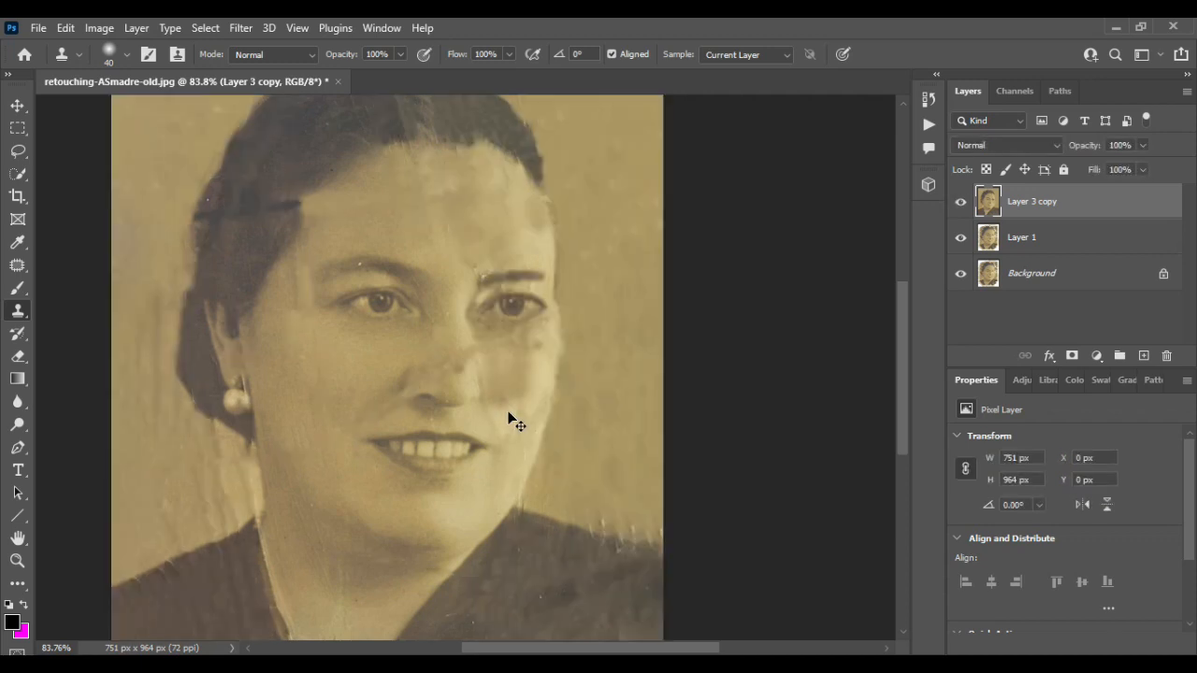
# - Clone-stamp at 50% opacity over the crack on the cheek and beside the nose with a smaller brush
pyautogui.moveTo(526, 353); pyautogui.dragTo(530, 445)
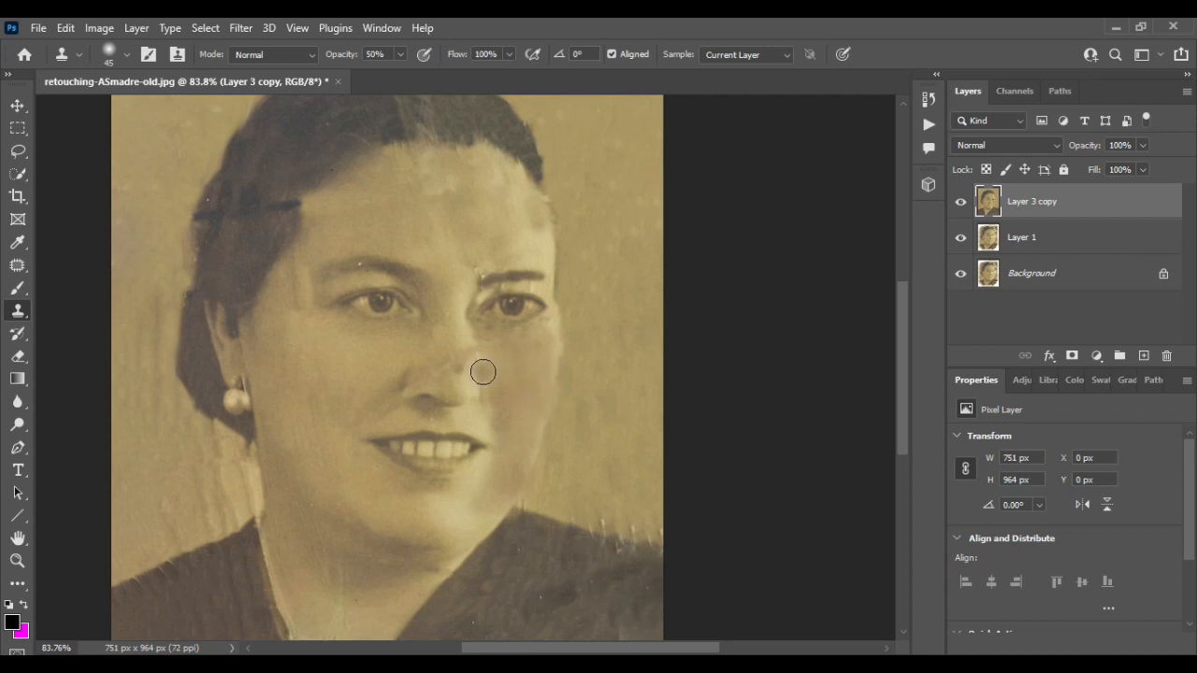
pyautogui.scroll(6, 483, 372)
pyautogui.keyDown('alt'); pyautogui.click(430, 289); pyautogui.keyUp('alt')
pyautogui.press('[')
pyautogui.press('[')
pyautogui.press('[')
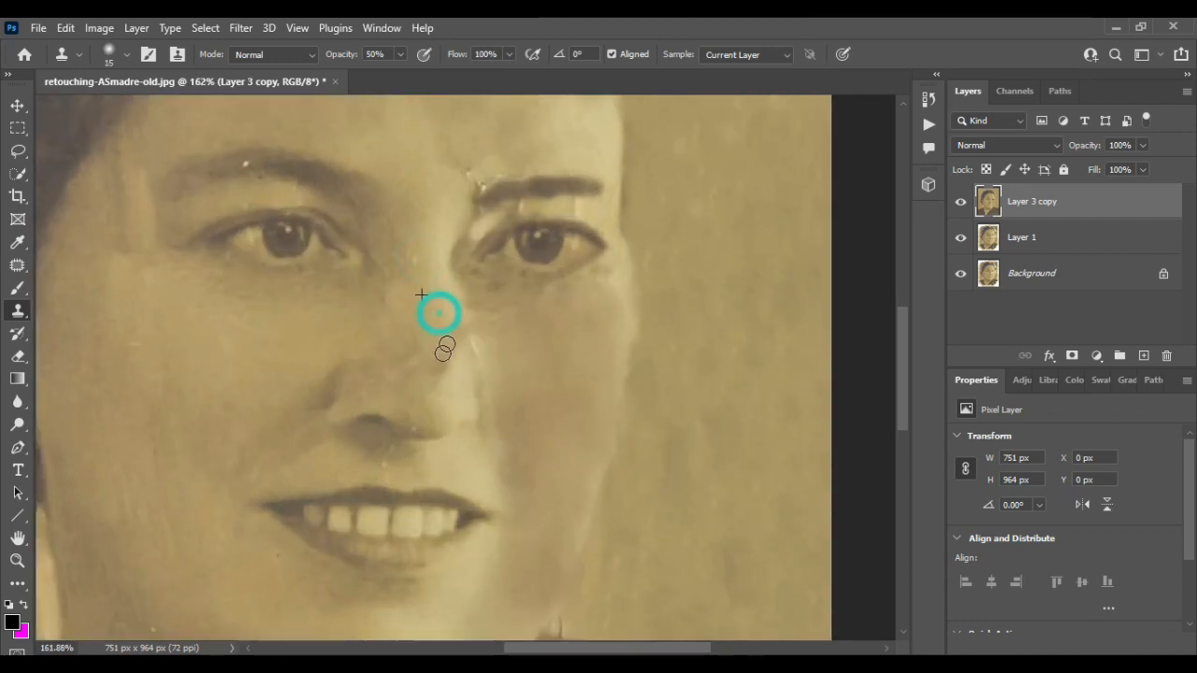
pyautogui.scroll(-6, 459, 343)
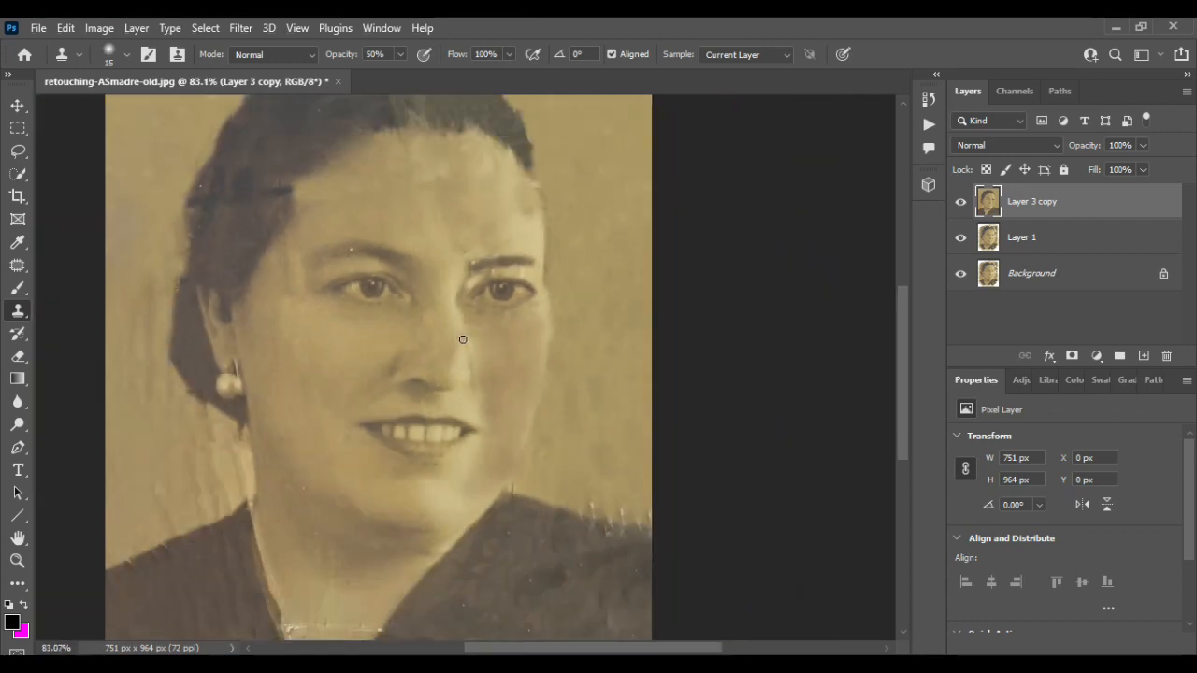
# - Clone-stamp with a 60 px brush over the background beside the jaw, below the earring
pyautogui.scroll(4, 414, 320)
pyautogui.press(']')
pyautogui.press(']')
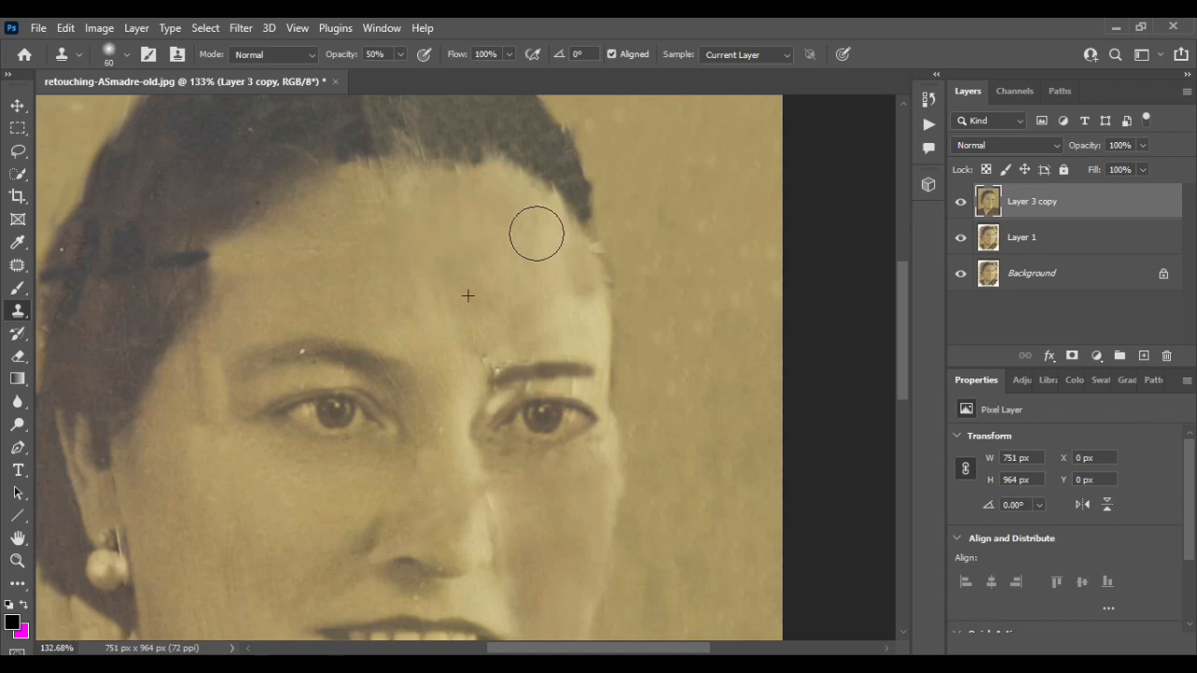
pyautogui.scroll(-5, 422, 283)
pyautogui.scroll(5, 211, 370)
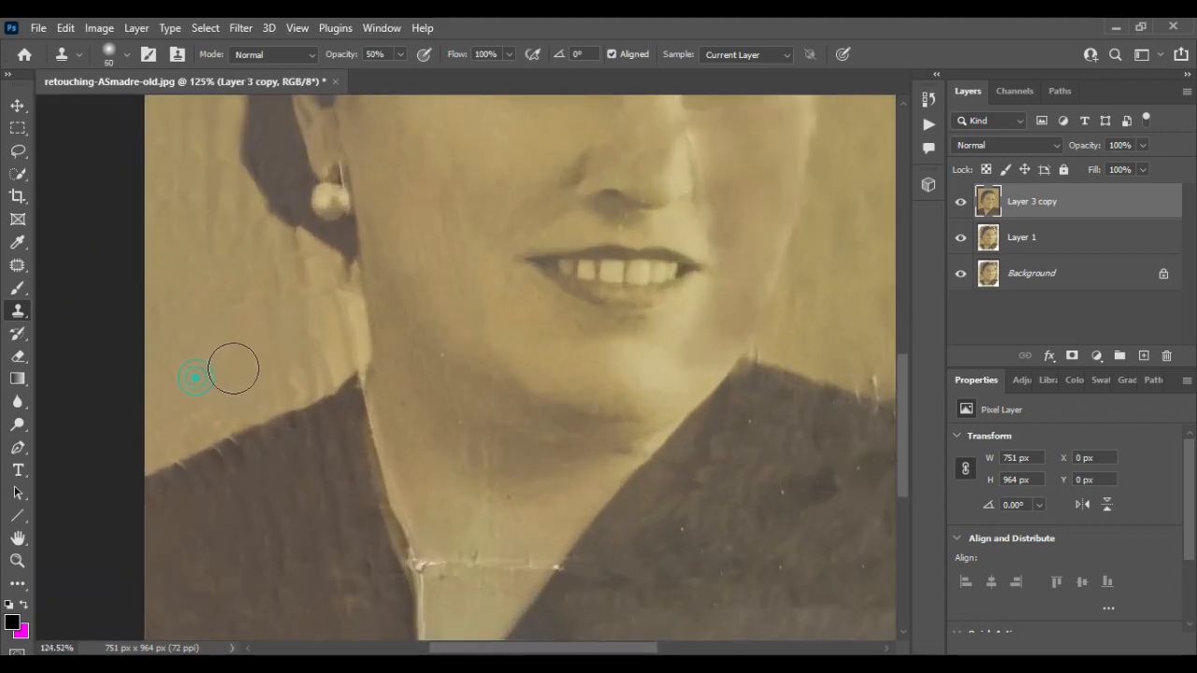
pyautogui.keyDown('alt'); pyautogui.click(305, 374); pyautogui.keyUp('alt')
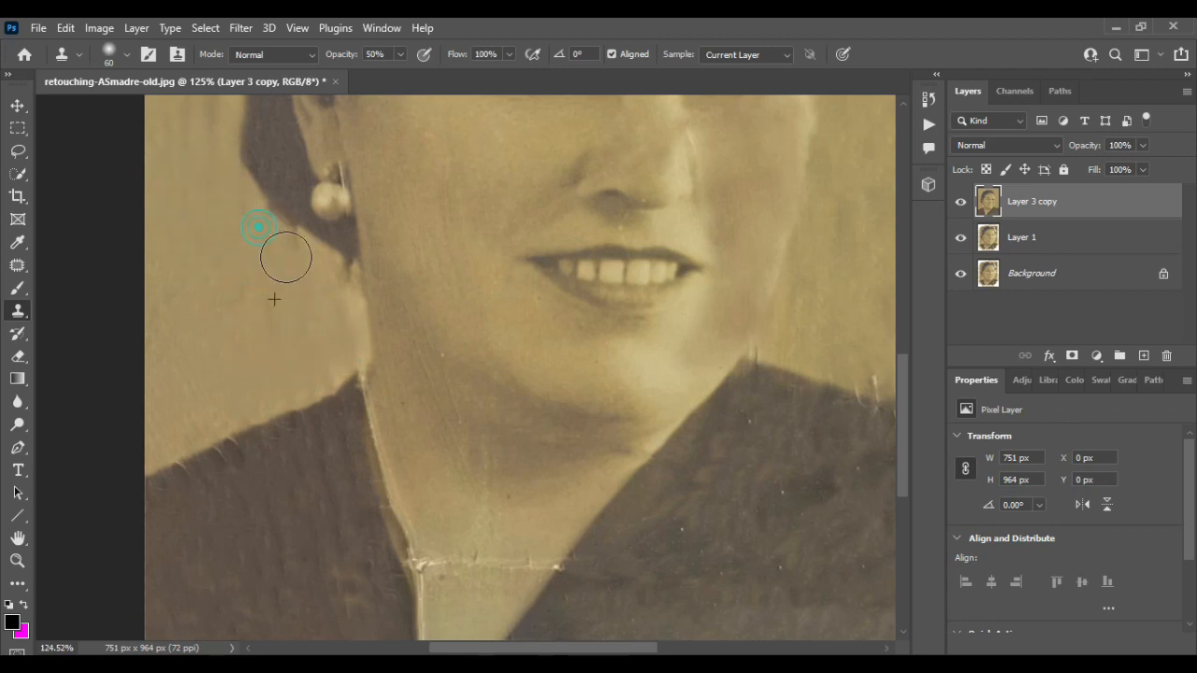
pyautogui.scroll(-5, 285, 257)
pyautogui.press('v')
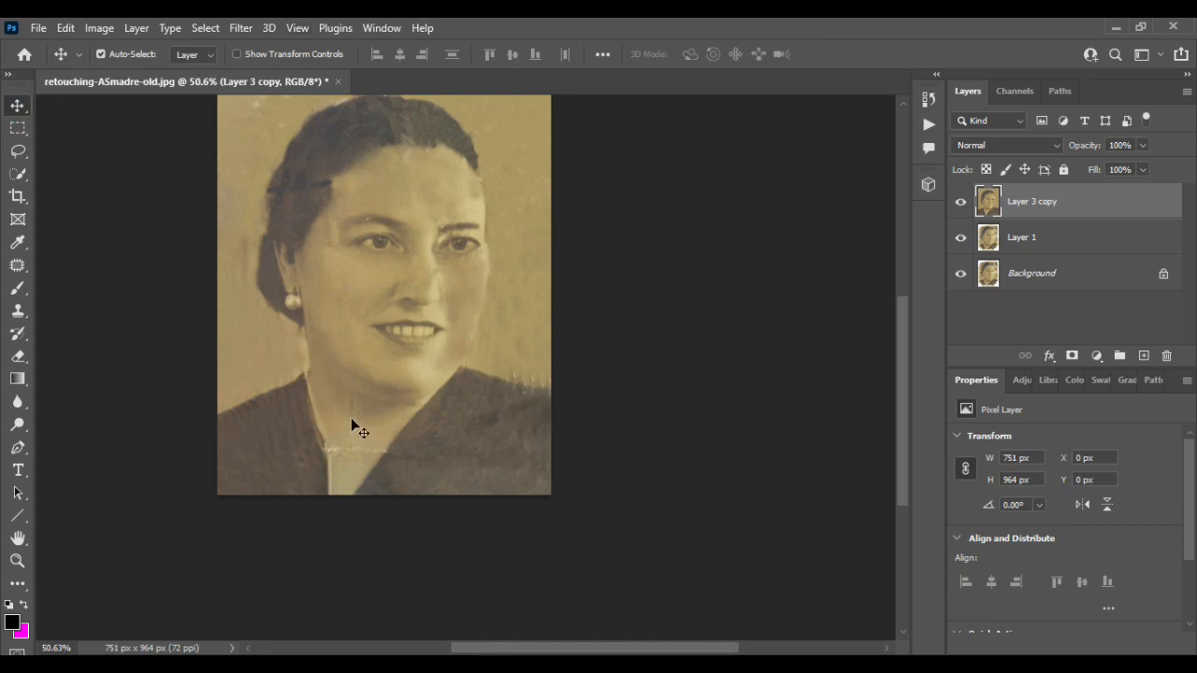
# - Hide and show Layer 3 copy to check the result against the layers below
pyautogui.scroll(3, 348, 417)
pyautogui.hscroll(-2, 348, 417)
pyautogui.click(959, 203)
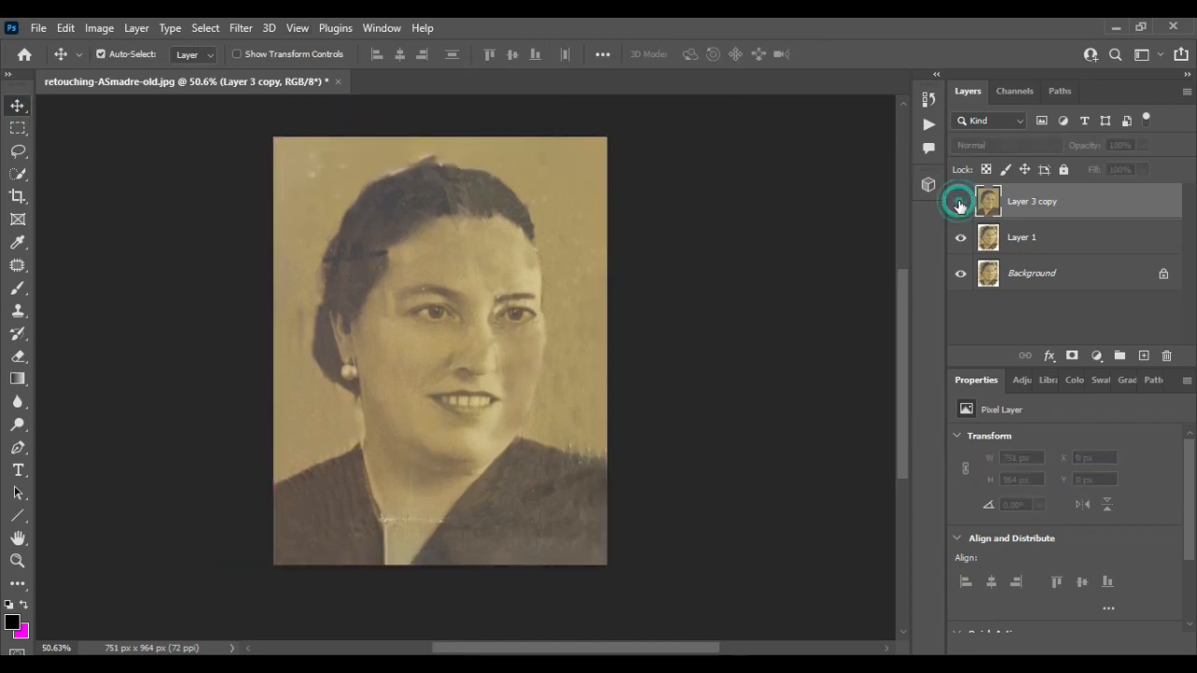
pyautogui.click(959, 203)
pyautogui.scroll(1, 476, 468)
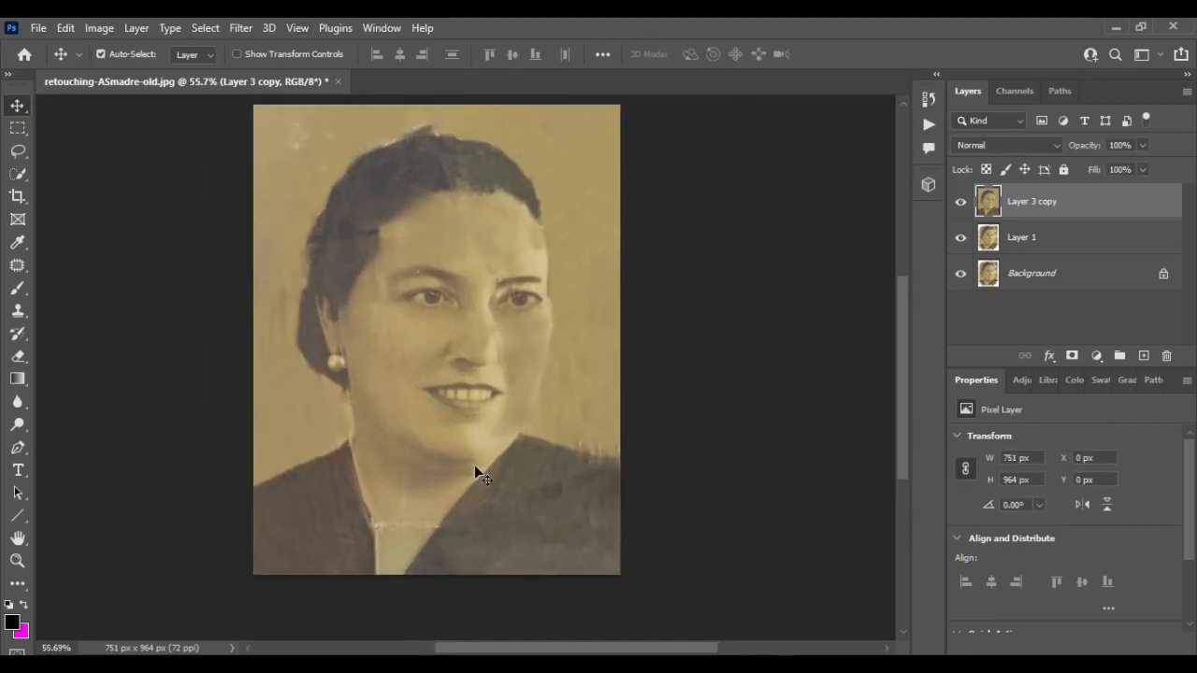